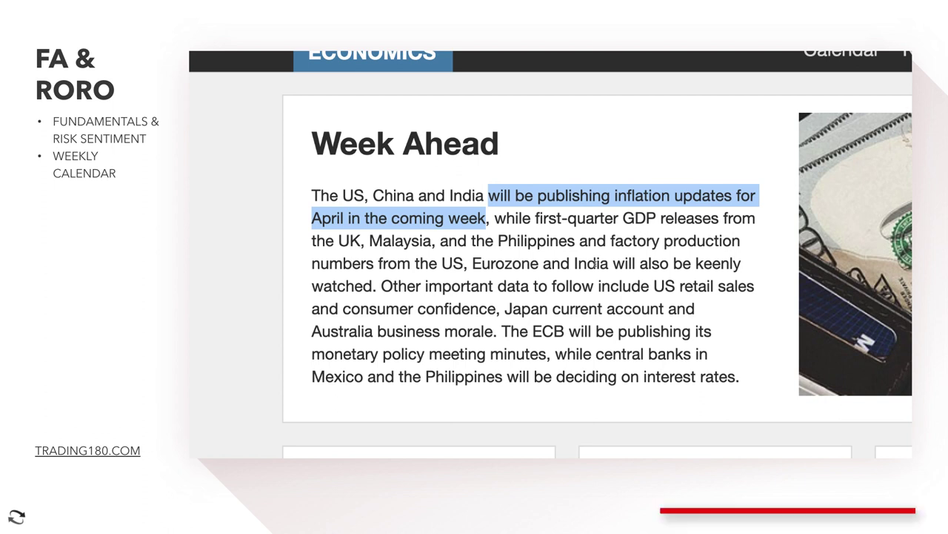
Step: Highlight the Week Ahead passage covering US retail sales, ECB minutes and upcoming central bank rate decisions
drag(363, 287, 704, 376)
click(727, 376)
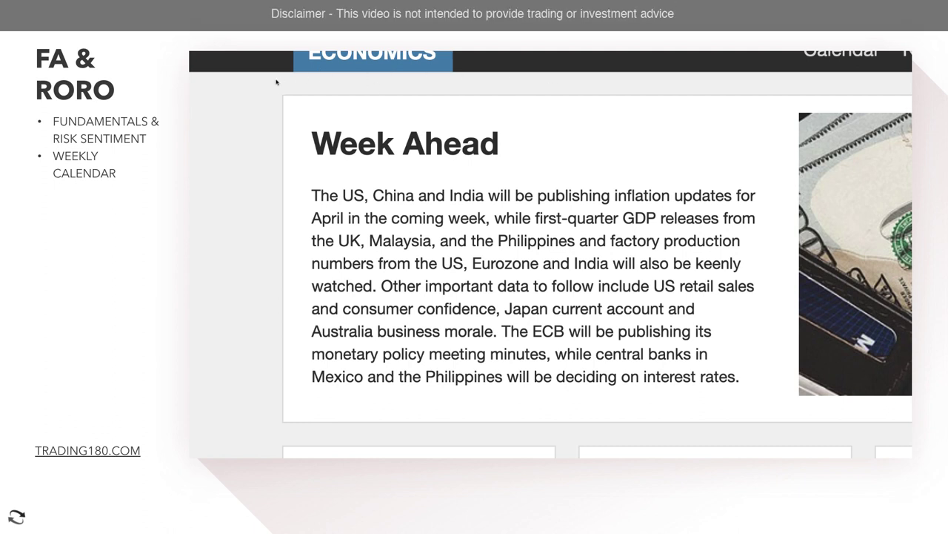
click(347, 74)
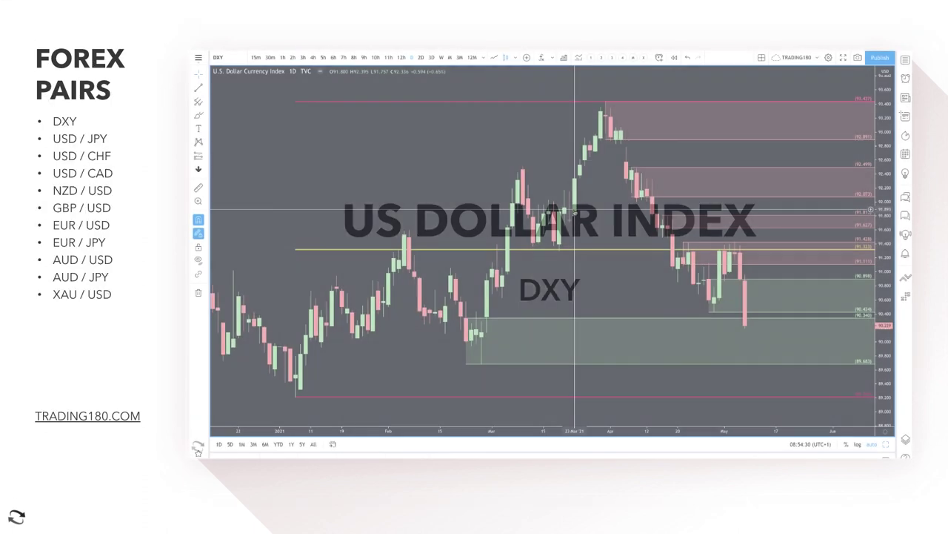
Step: Switch from the DXY chart to the Bloomberg jobs report article and highlight its headline and two summary points
scroll(760, 291, up, 3)
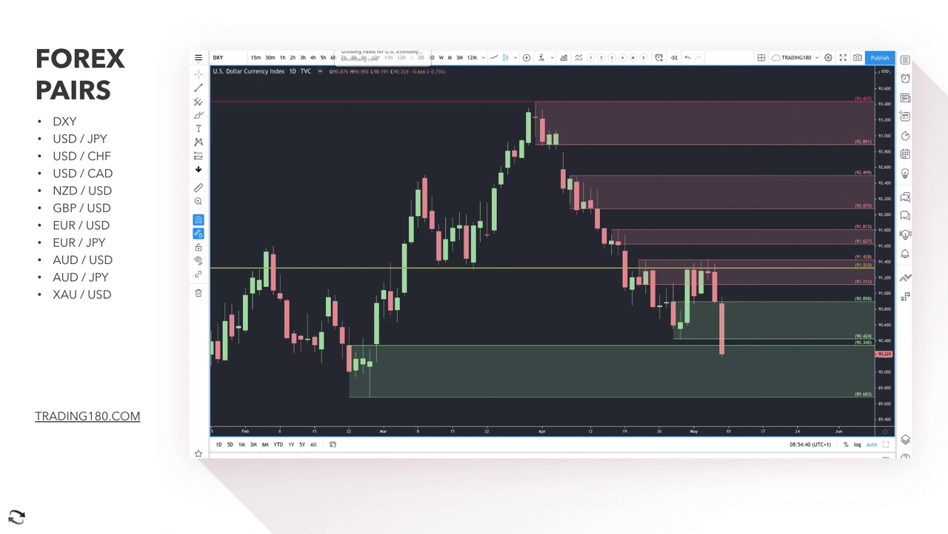
key(ctrl+Tab)
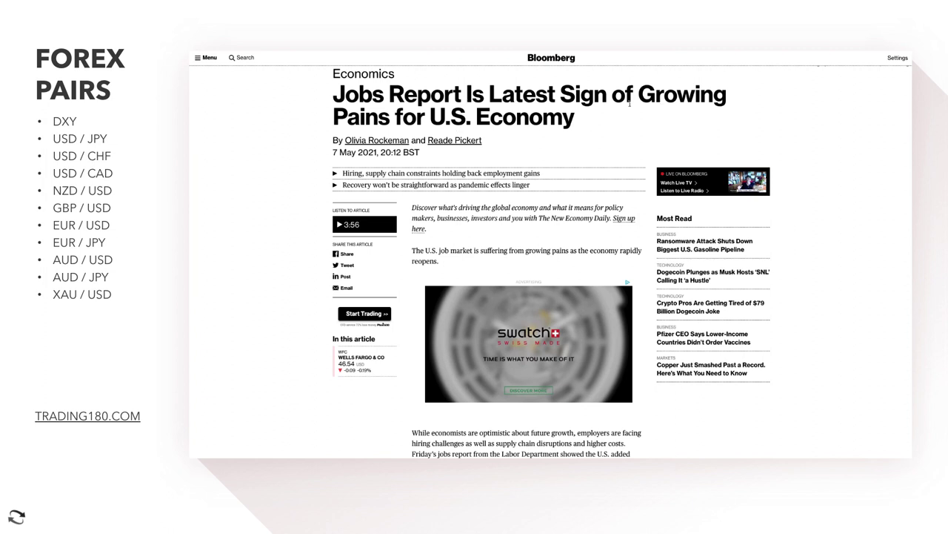
drag(377, 117, 582, 132)
click(526, 184)
drag(359, 173, 539, 183)
click(442, 184)
Step: View the LiveSquawk table of non-farm payrolls and unemployment rate forecasts, and return to the DXY chart in TradingView
scroll(581, 287, down, 2)
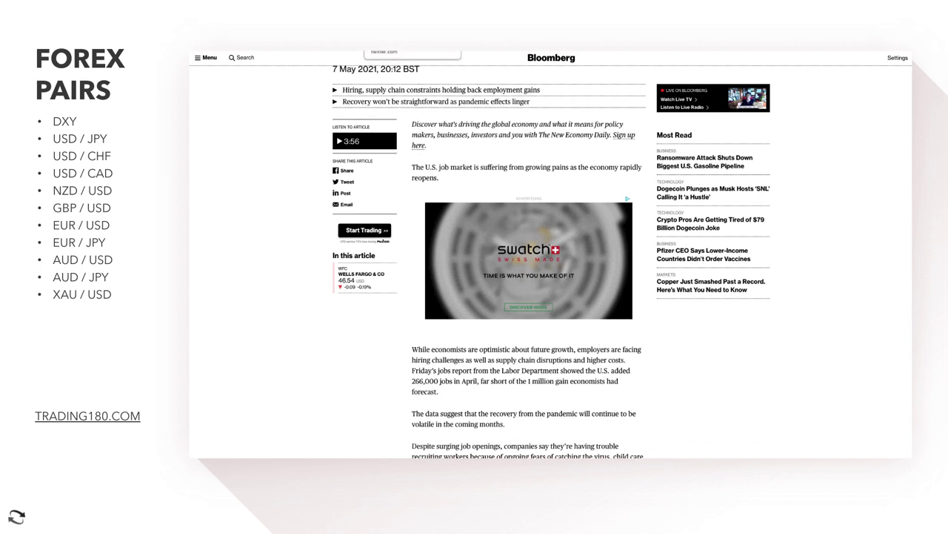
click(413, 50)
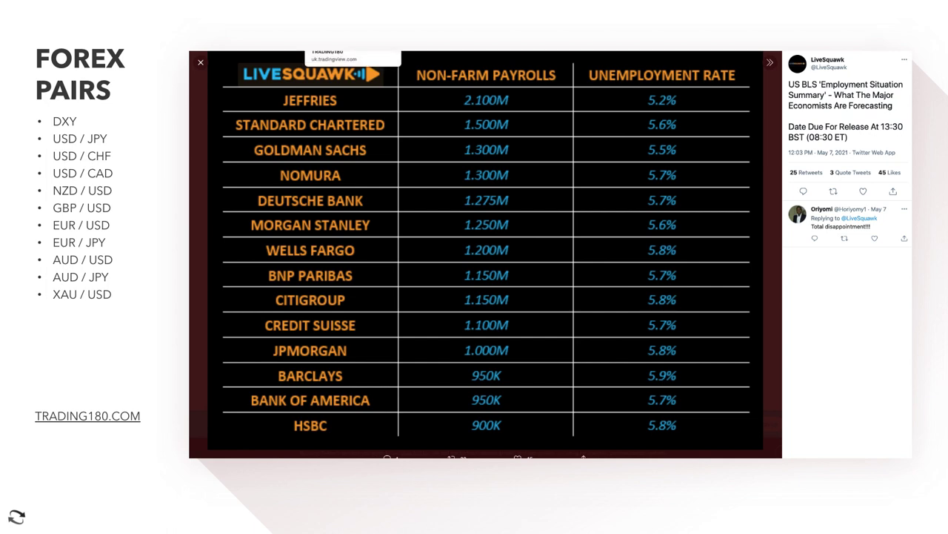
click(326, 46)
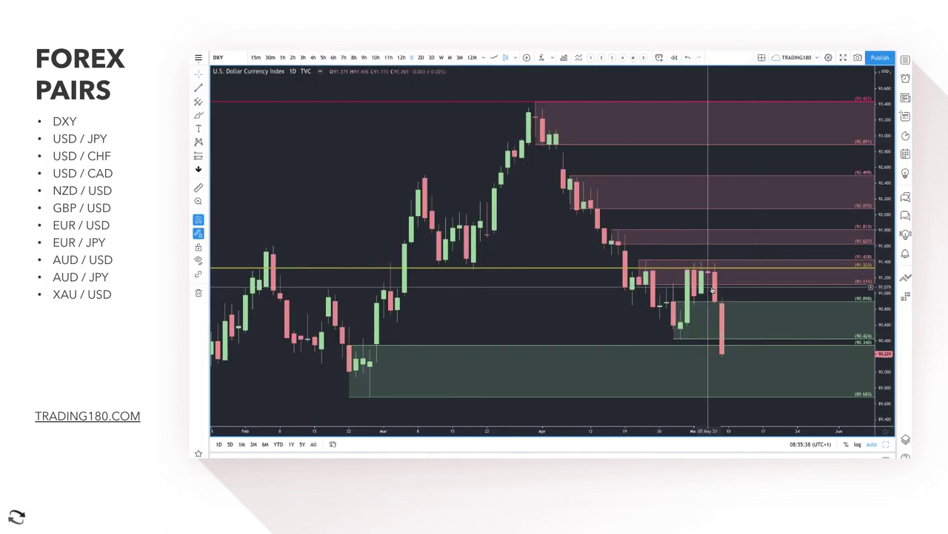
Step: Brush a circle around the early May highs with a downward arrow beside it, and undo both drawings
click(198, 115)
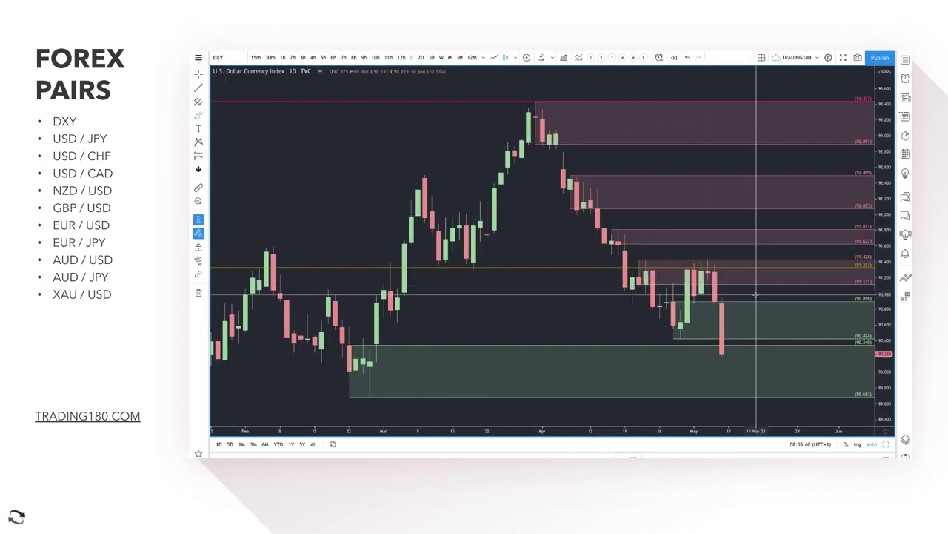
mouse_move(717, 263)
mouse_down()
mouse_move(708, 261)
mouse_move(749, 330)
mouse_move(743, 326)
mouse_move(761, 316)
mouse_up()
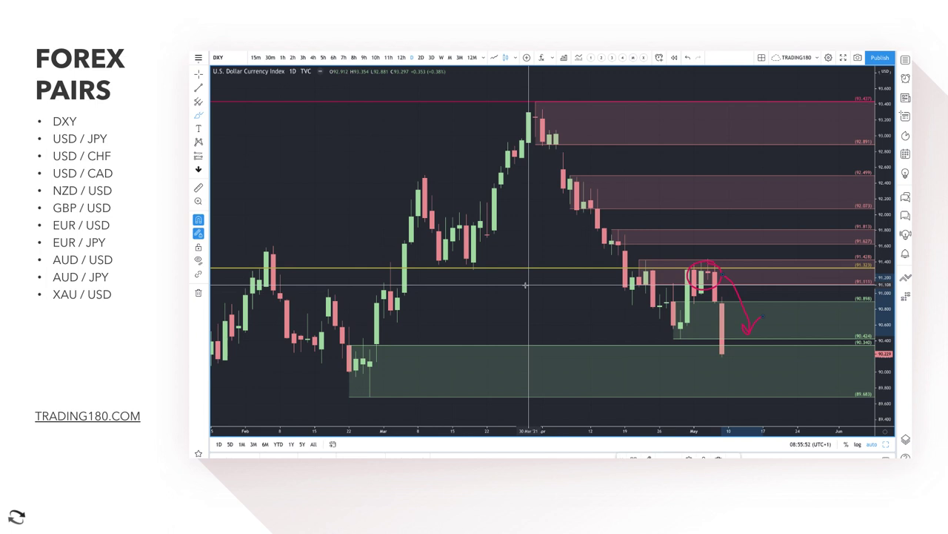
key(ctrl+z)
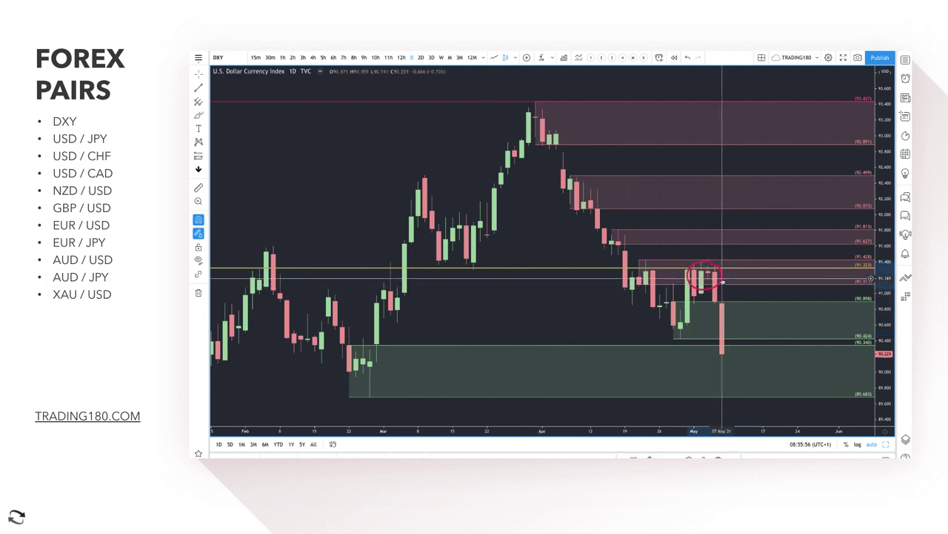
key(ctrl+z)
Step: Brush a downward arrow along the April decline, from the 93.437 high to the late April low
click(198, 115)
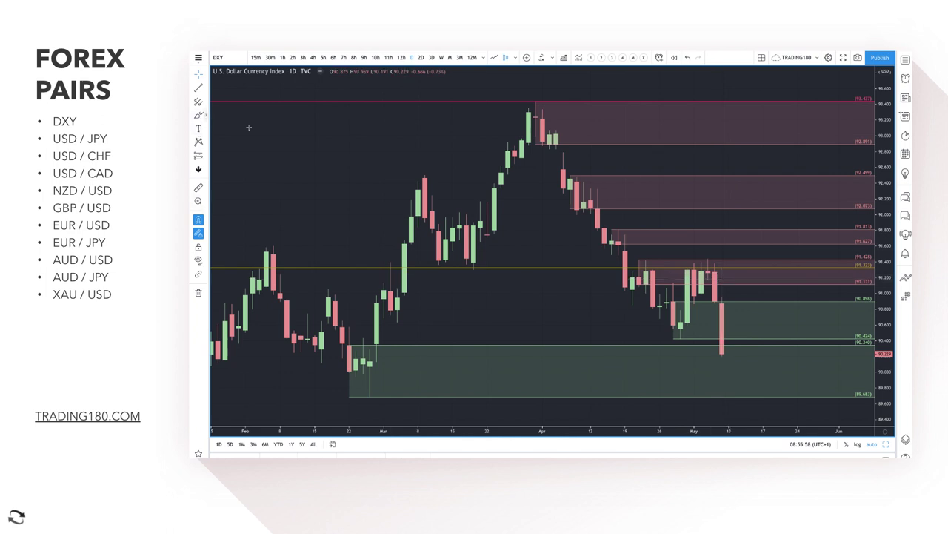
mouse_move(536, 104)
mouse_down()
mouse_move(593, 221)
mouse_move(666, 303)
mouse_move(681, 337)
mouse_move(686, 320)
mouse_up()
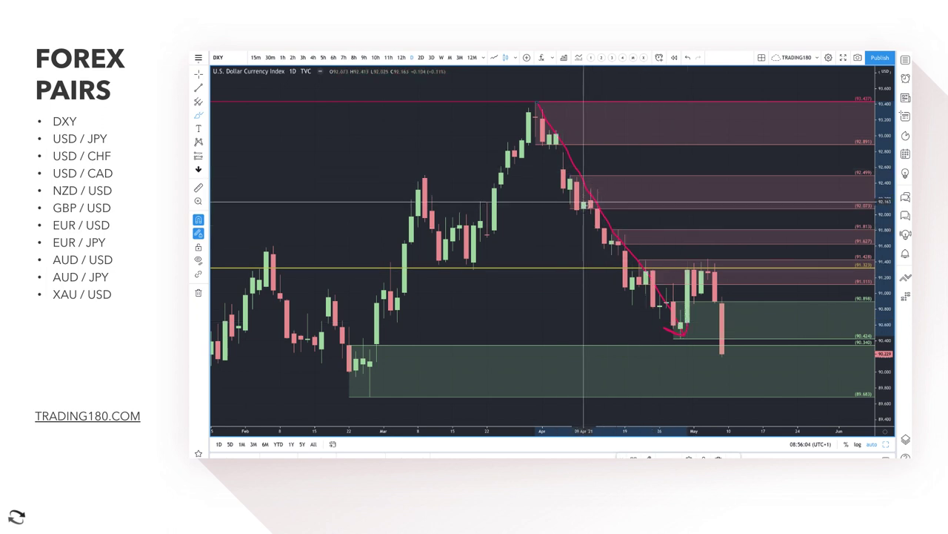
scroll(604, 200, up, 5)
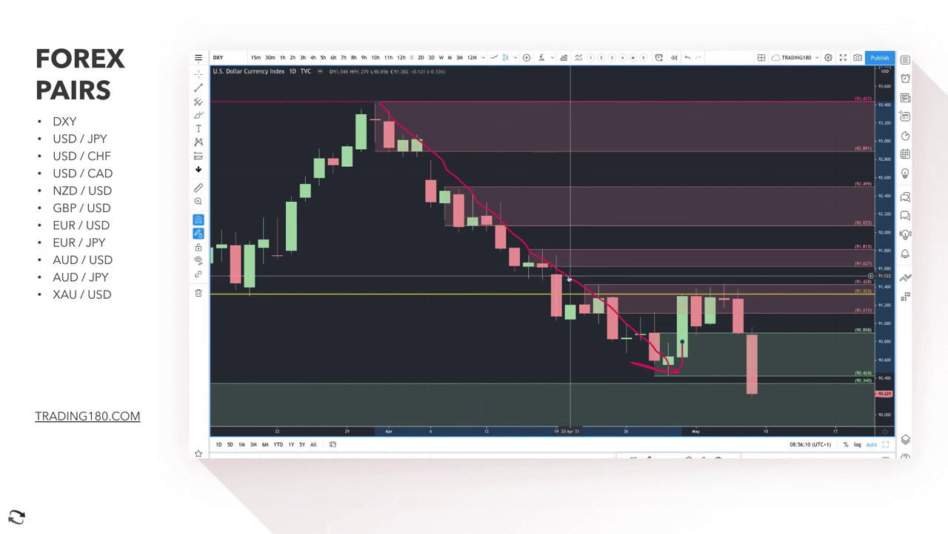
scroll(752, 378, down, 4)
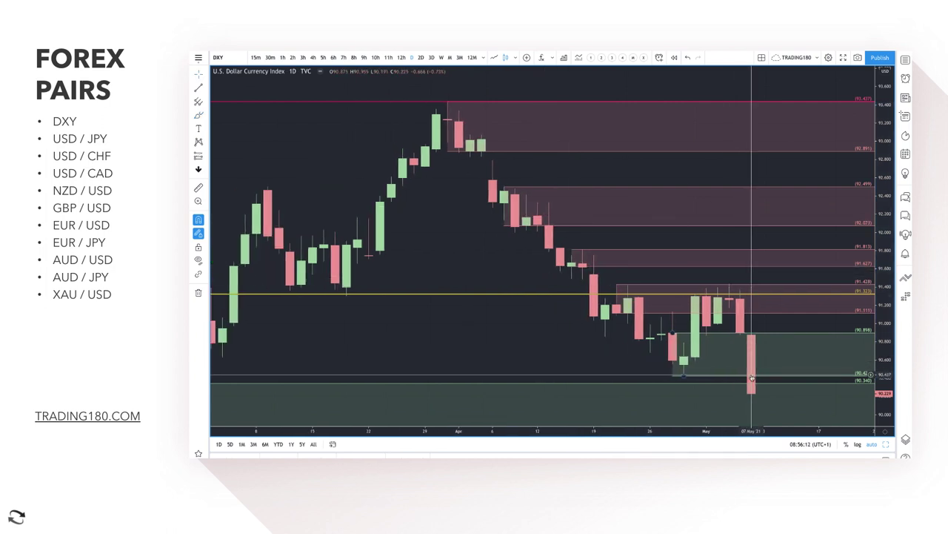
Step: Brush a circle around the early May candles at the 91.111–91.428 supply zone
click(199, 114)
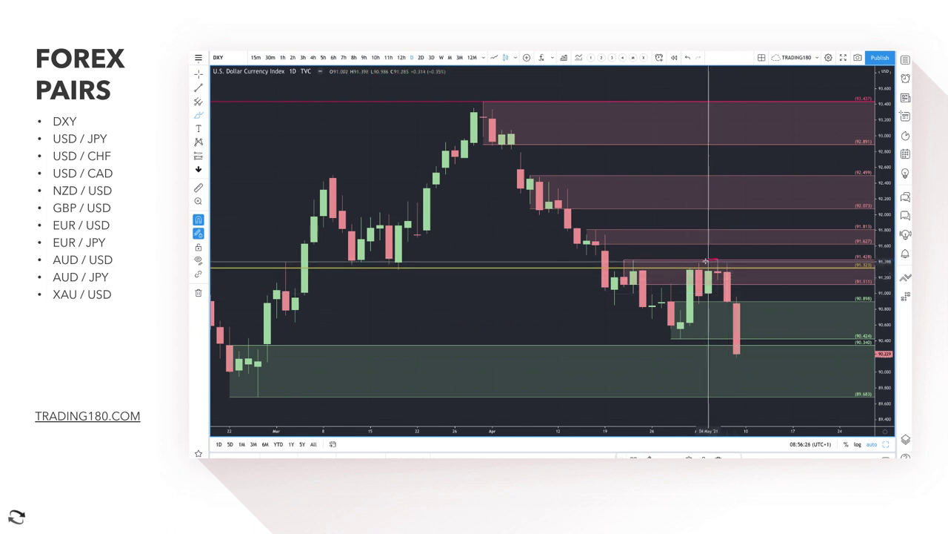
mouse_move(722, 259)
mouse_down()
mouse_move(754, 276)
mouse_move(713, 298)
mouse_move(726, 259)
mouse_up()
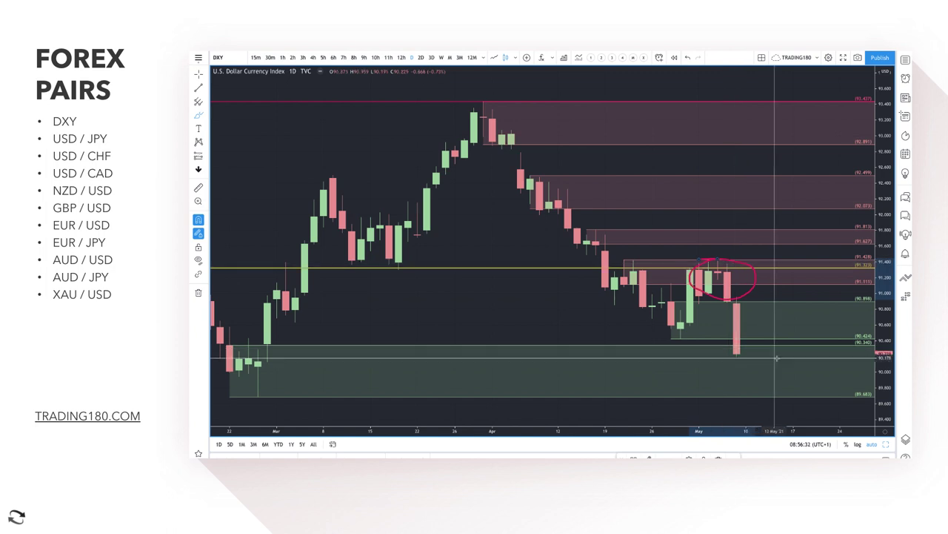
Step: Delete the green demand zone between 90.424 and 90.898 from the DXY chart
scroll(778, 333, down, 3)
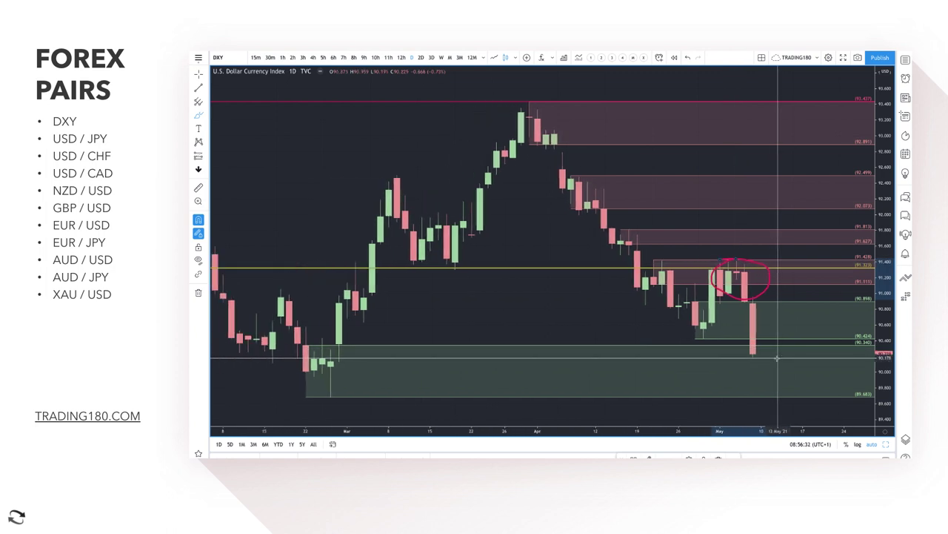
click(783, 302)
key(Delete)
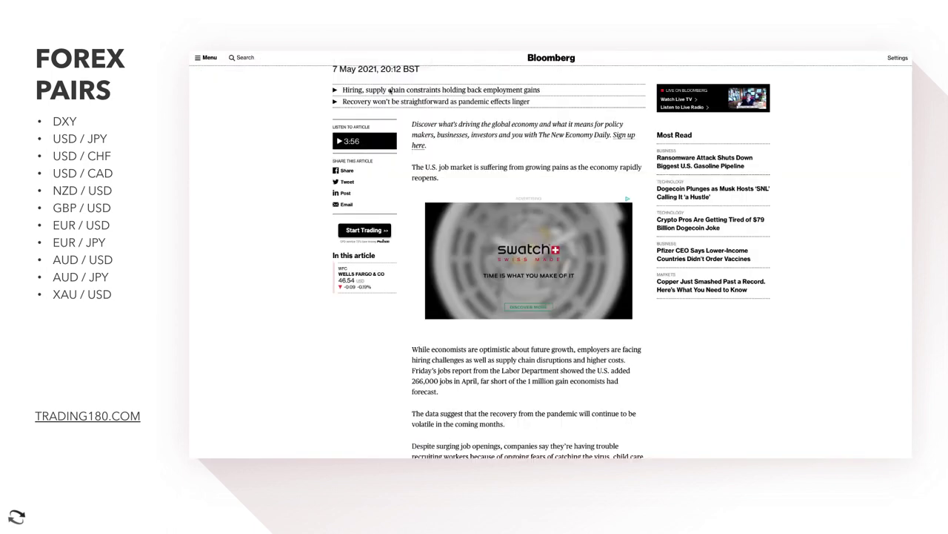
Step: Read the Bloomberg article's opening paragraphs, highlighting the April jobs shortfall, the volatile recovery outlook and companies' trouble recruiting workers
scroll(517, 279, down, 5)
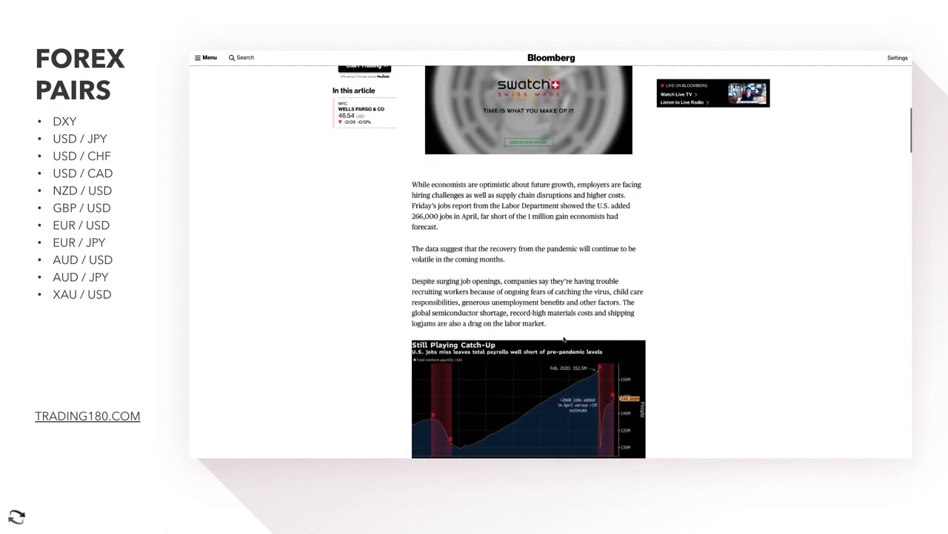
scroll(566, 282, up, 2)
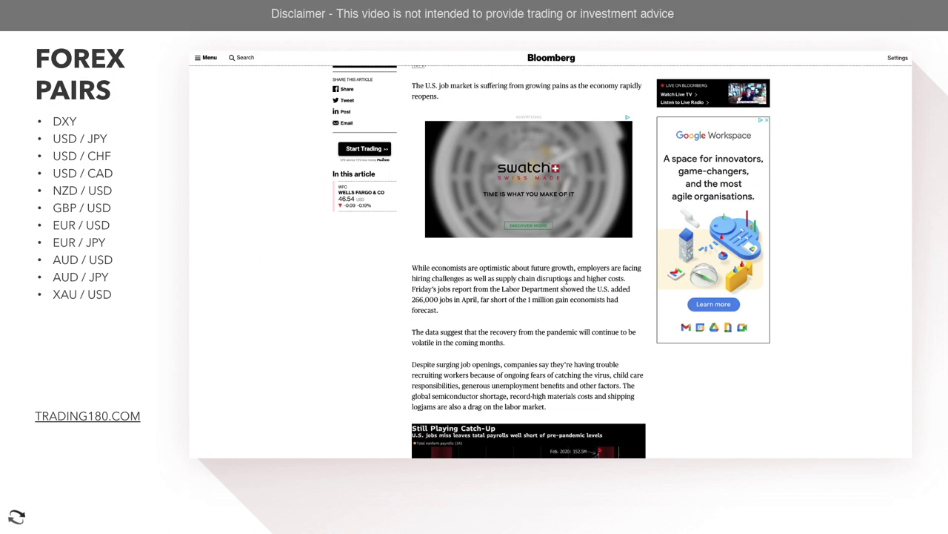
scroll(567, 280, up, 2)
scroll(568, 316, down, 2)
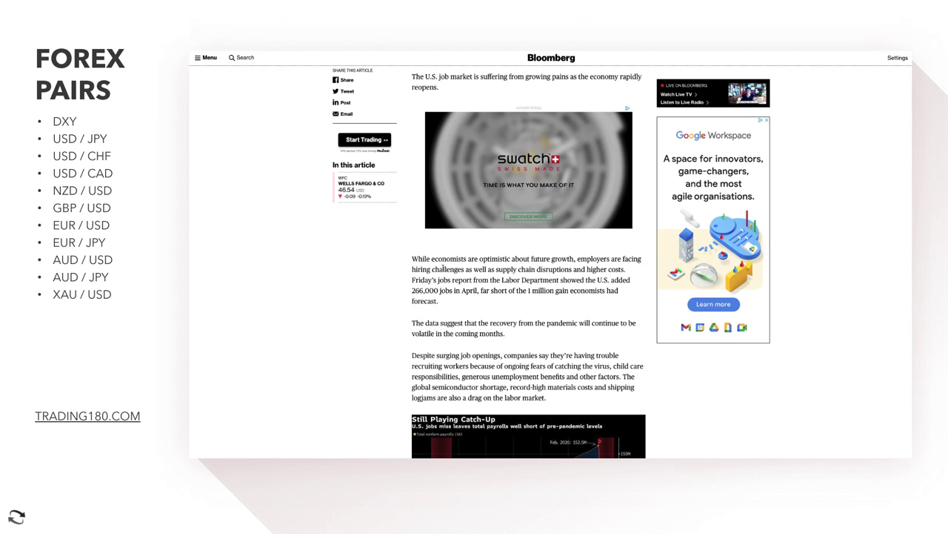
drag(412, 261, 569, 291)
scroll(478, 211, down, 3)
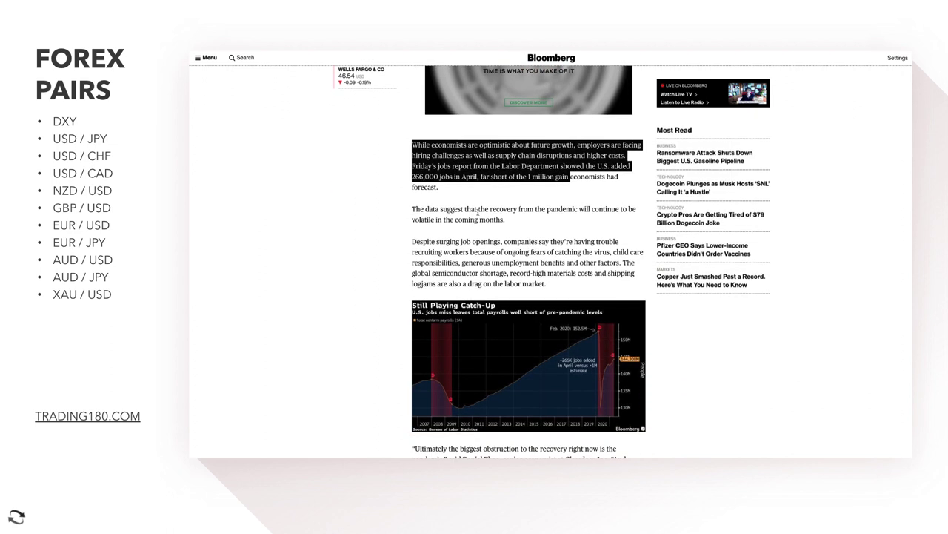
drag(478, 211, 606, 220)
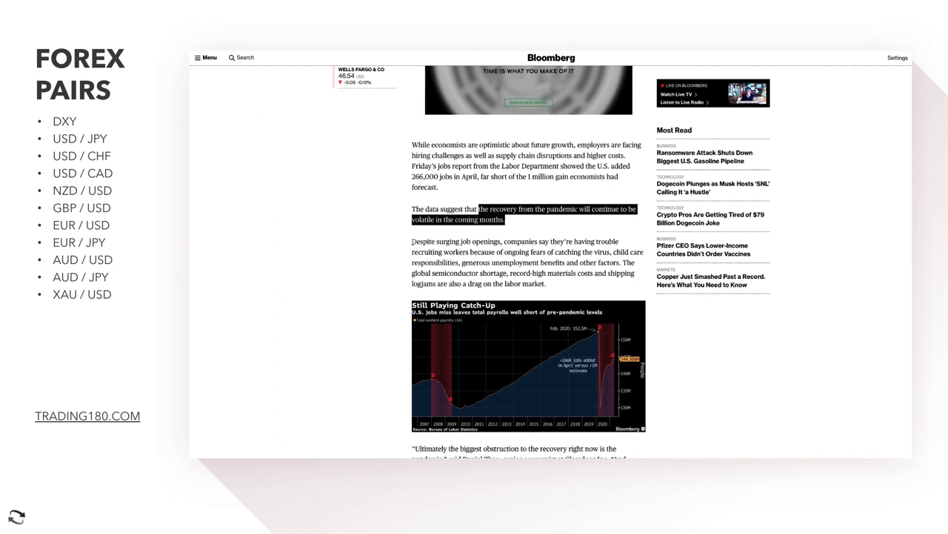
drag(412, 241, 615, 252)
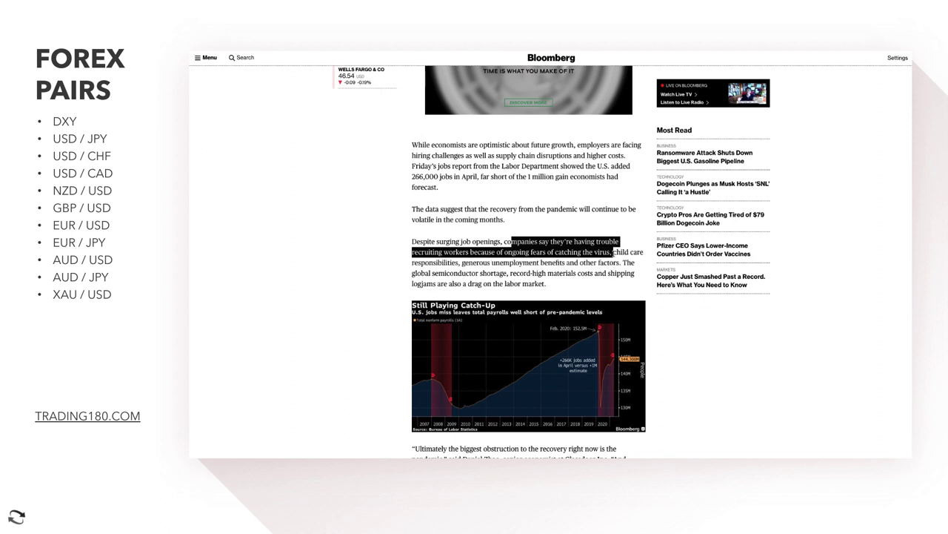
Step: Read on through the Bloomberg article and highlight the paragraph on Jerome Powell and the Fed's monetary policy timeline
scroll(630, 356, down, 3)
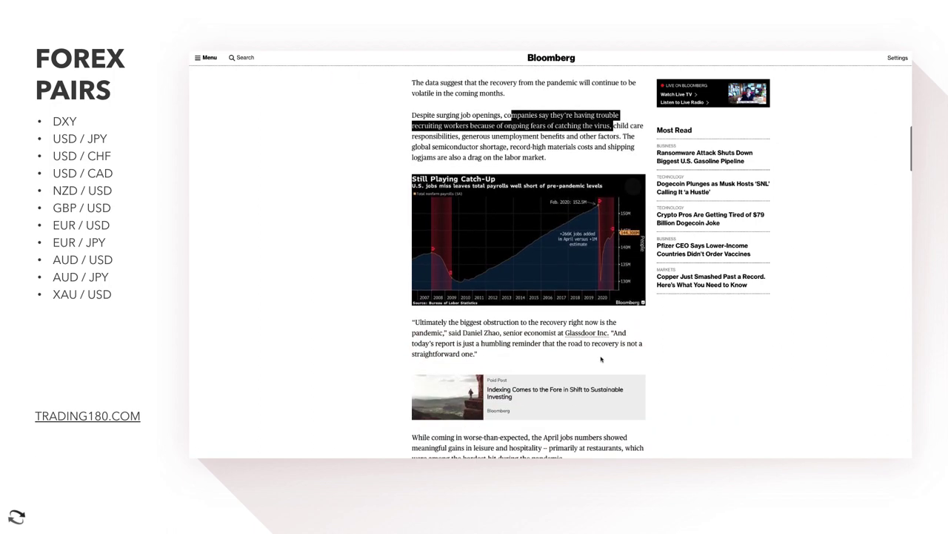
scroll(633, 358, down, 2)
scroll(634, 356, down, 1)
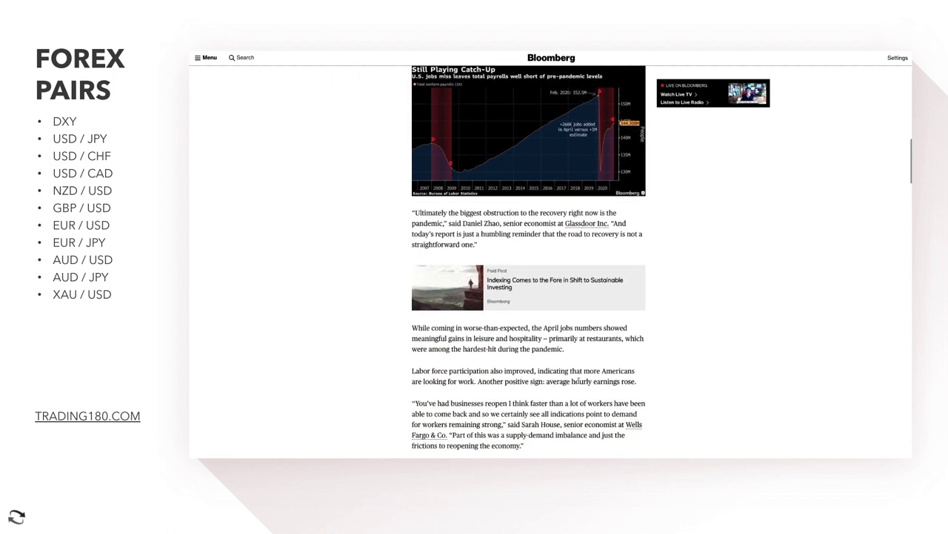
scroll(580, 380, down, 3)
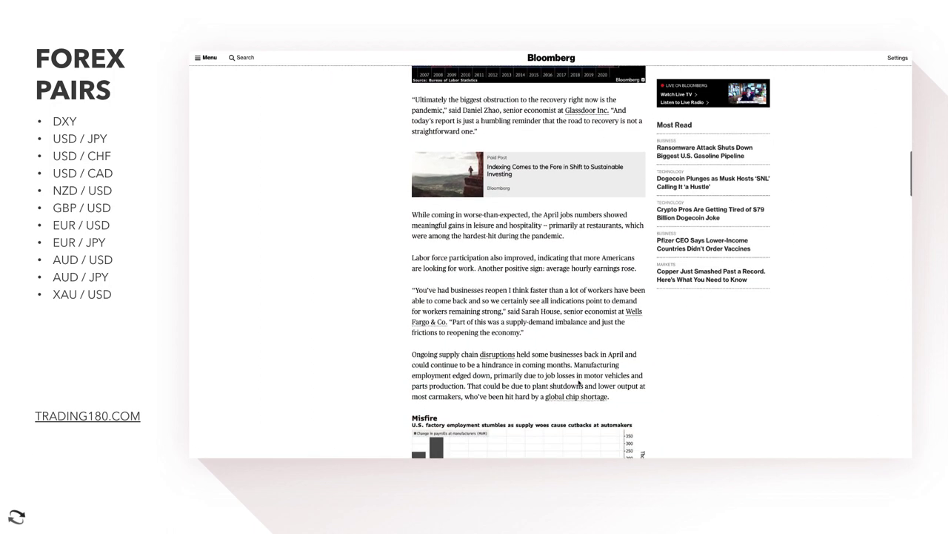
scroll(580, 356, down, 3)
scroll(590, 361, down, 5)
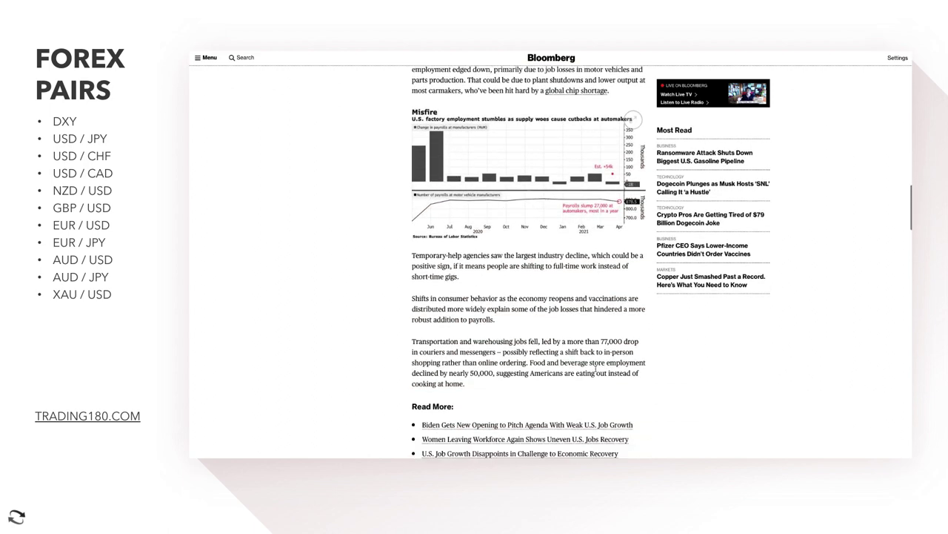
scroll(597, 385, down, 6)
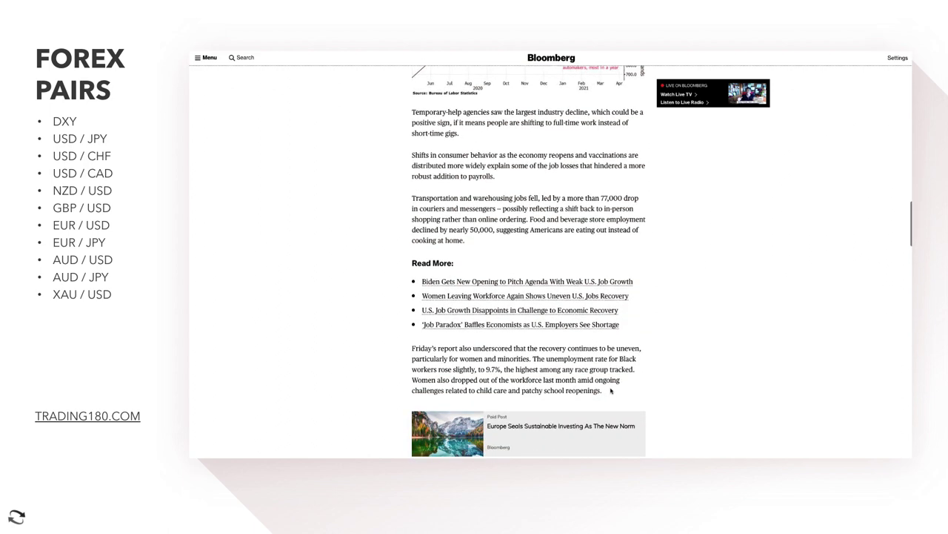
scroll(609, 389, down, 6)
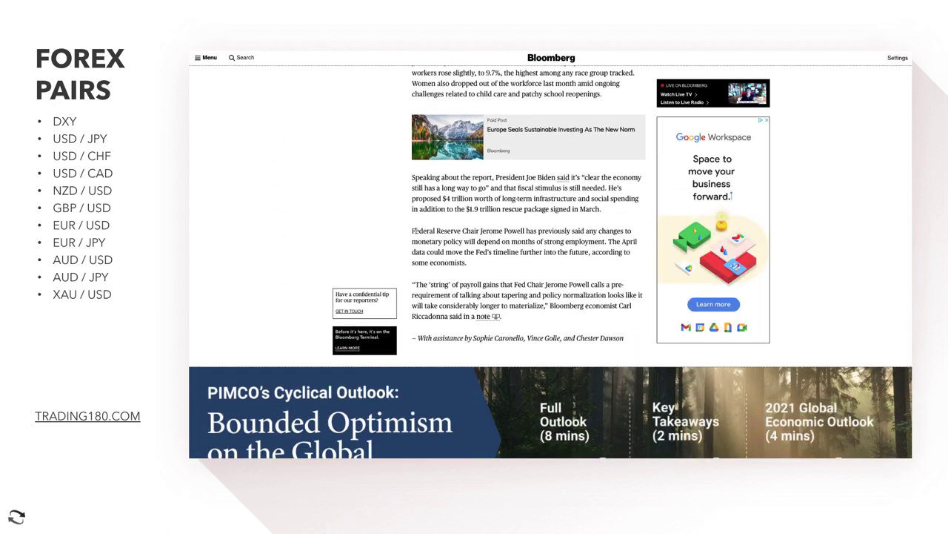
drag(412, 231, 517, 269)
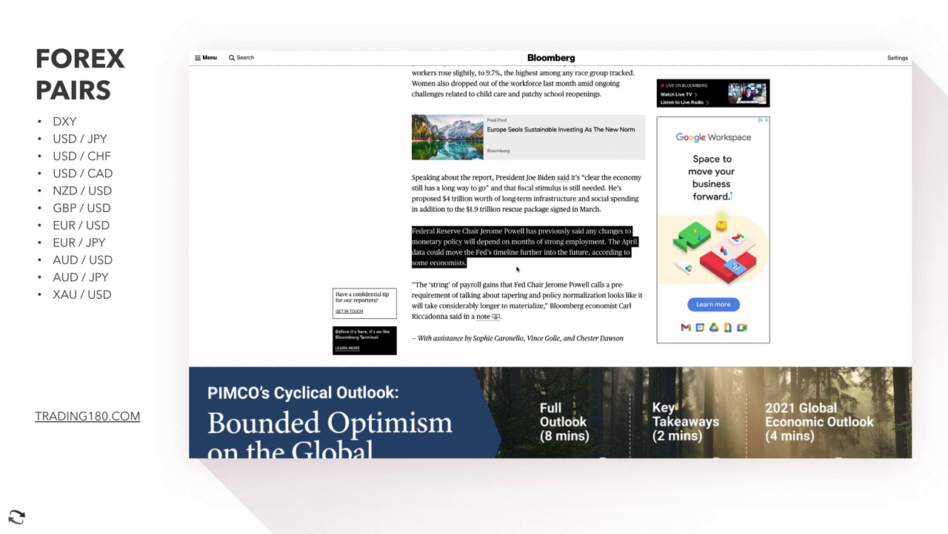
scroll(537, 263, up, 3)
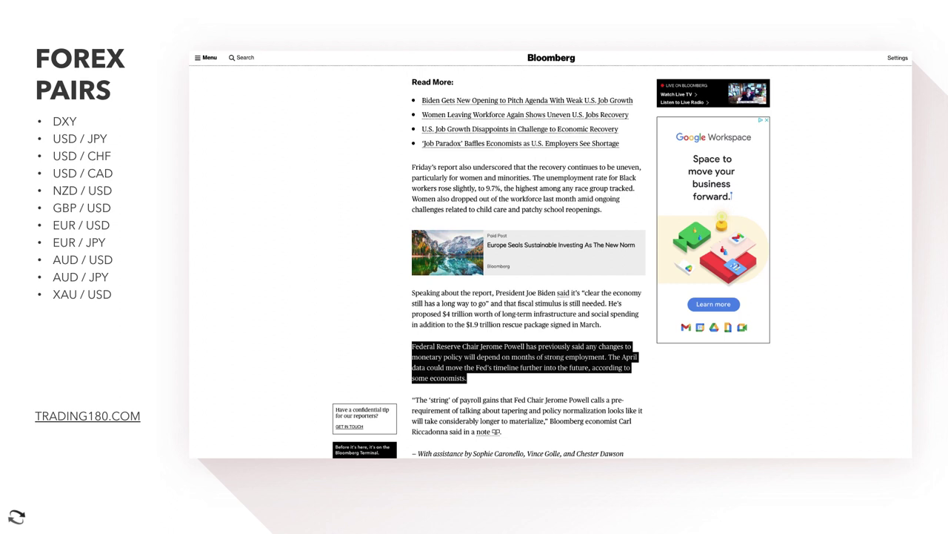
Step: Back on the DXY chart in TradingView, extend the lower edge of the 91.111–91.428 supply zone down to 91.002
click(353, 48)
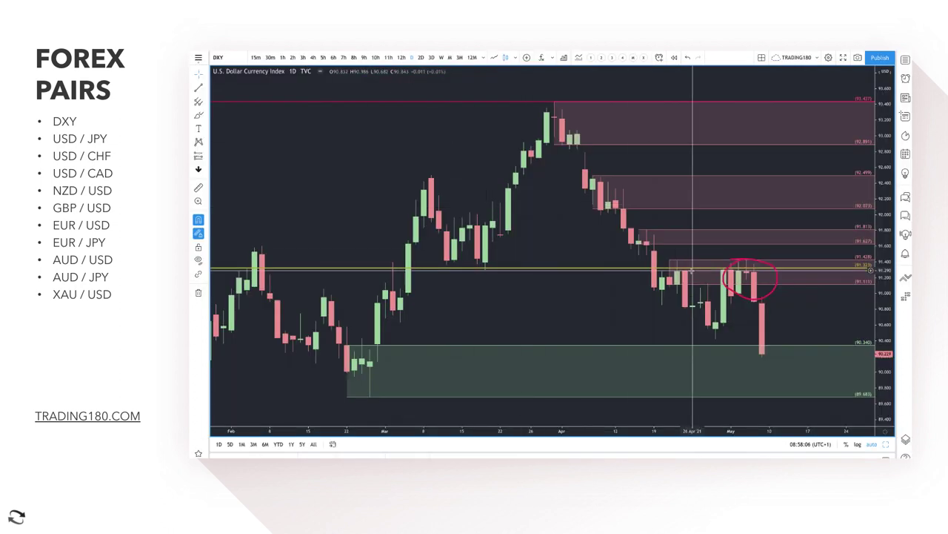
right_click(765, 295)
click(676, 286)
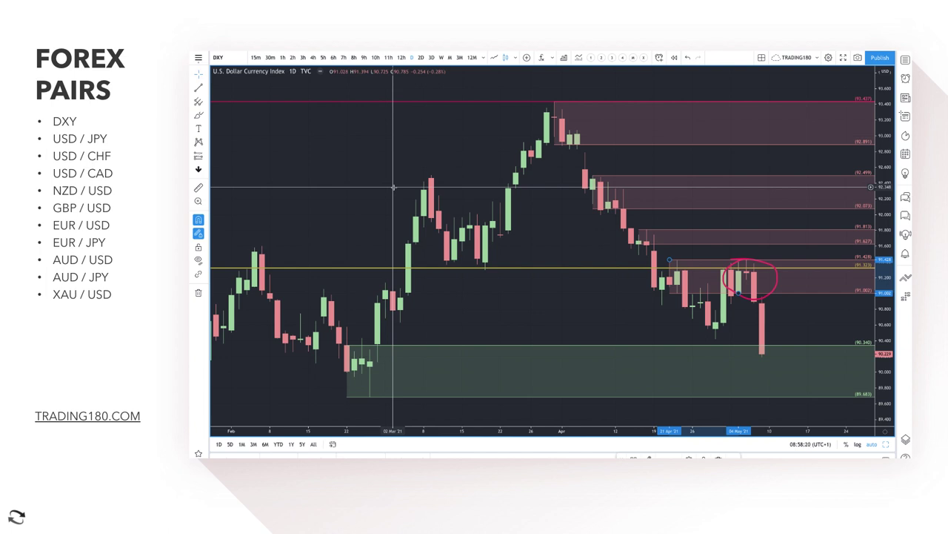
Step: Remove the brushed circle around the early May candles
right_click(798, 272)
click(779, 278)
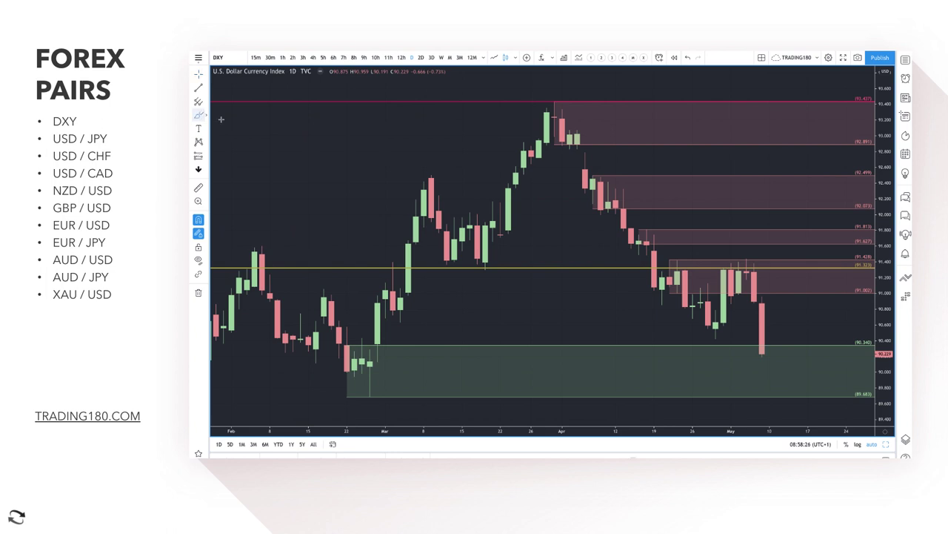
Step: Brush two projected DXY paths: a rally into the 91.002–91.428 supply zone turning down, and a dip into the 89.683–90.340 demand zone turning up
scroll(749, 296, down, 2)
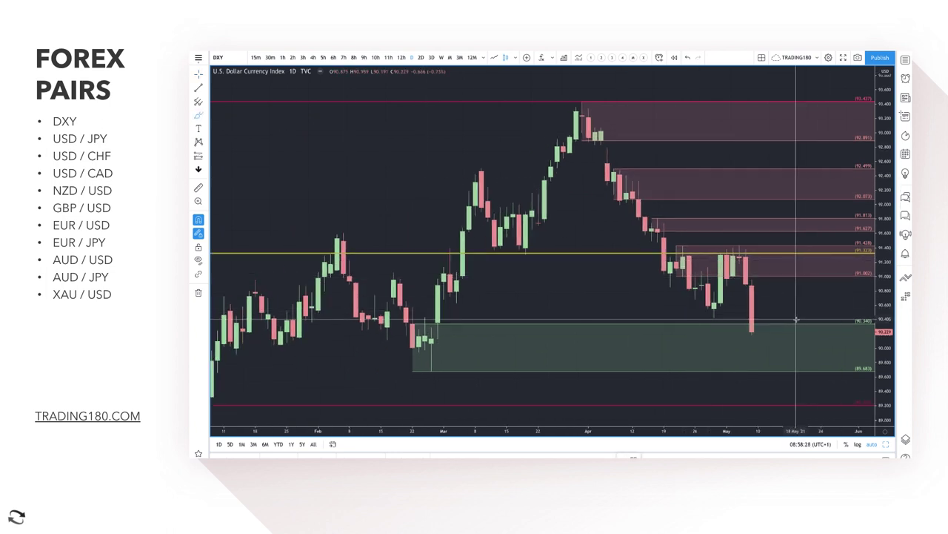
mouse_move(752, 331)
mouse_down()
mouse_move(789, 267)
mouse_move(820, 300)
mouse_move(810, 292)
mouse_move(821, 289)
mouse_up()
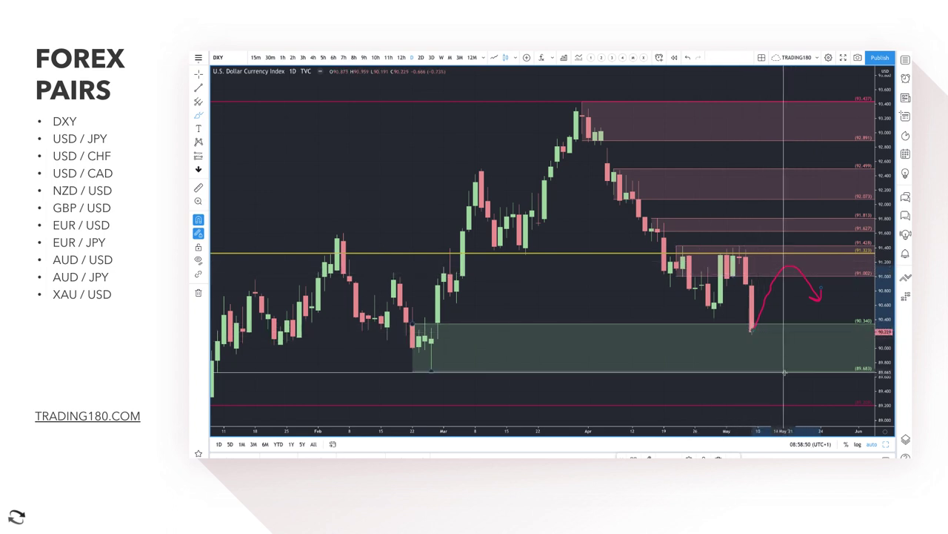
scroll(753, 333, down, 3)
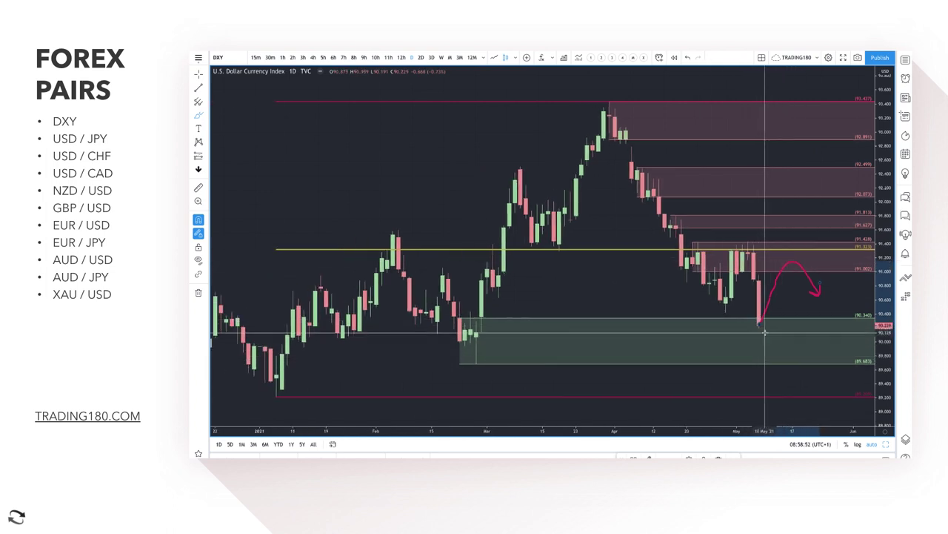
mouse_move(763, 331)
mouse_down()
mouse_move(790, 344)
mouse_move(824, 314)
mouse_up()
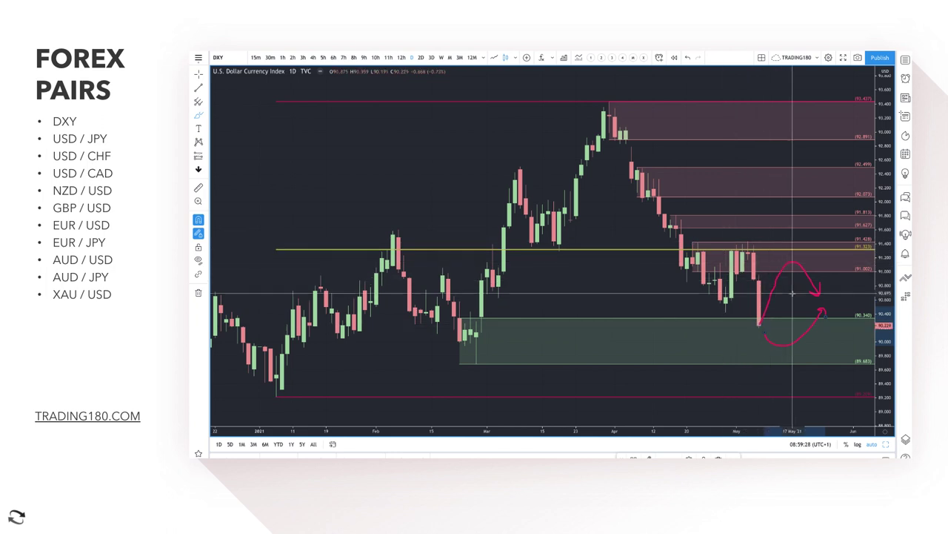
scroll(776, 285, down, 1)
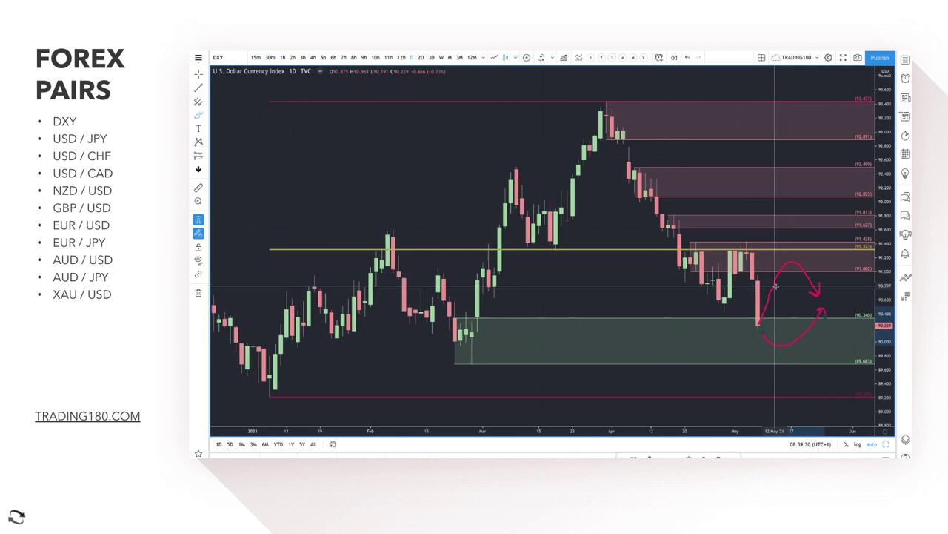
scroll(775, 285, up, 2)
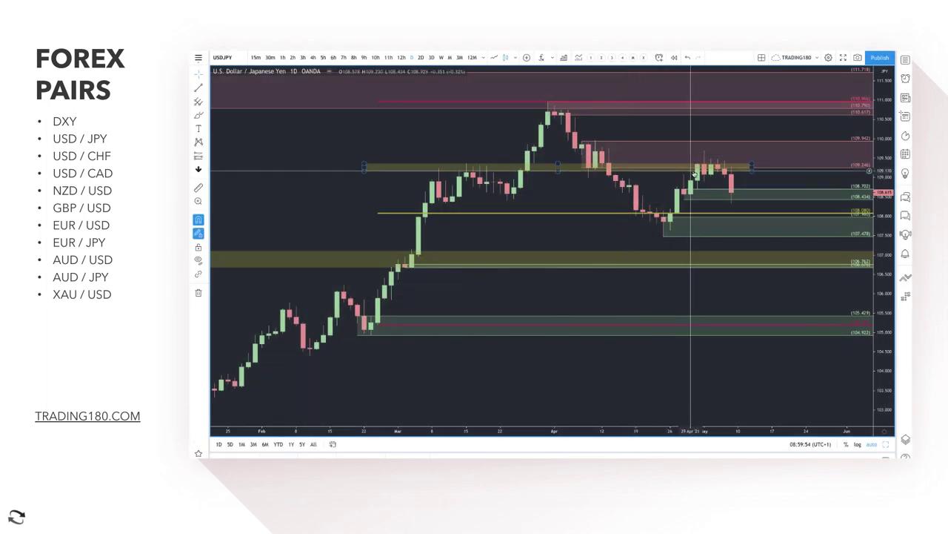
Step: On the USDJPY daily chart, brush a mark around the early May highs in the 109.246–109.942 supply zone
right_click(694, 173)
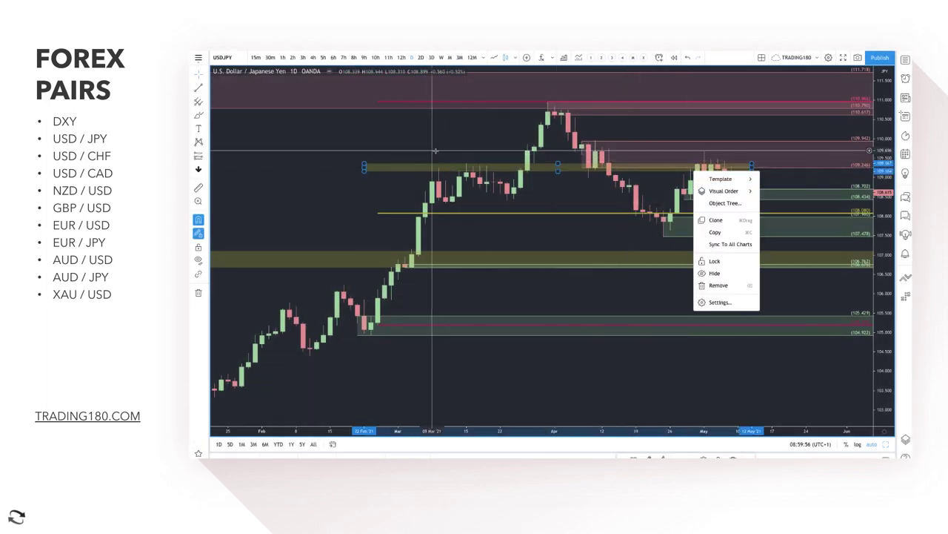
click(646, 180)
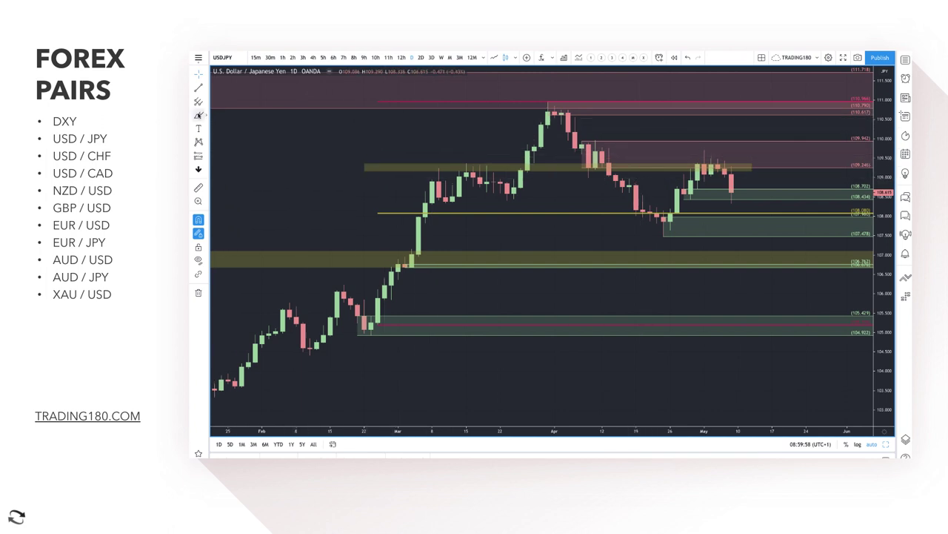
scroll(527, 136, up, 5)
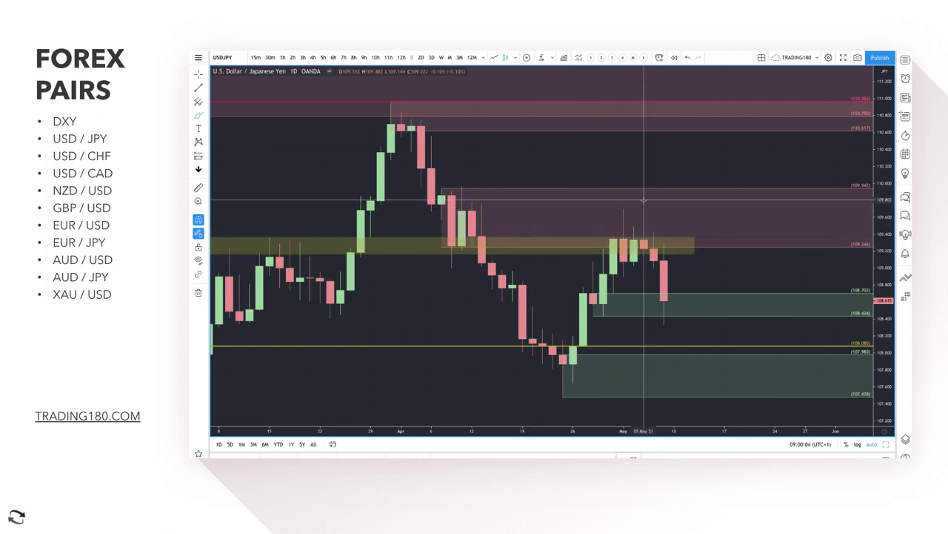
mouse_move(641, 200)
mouse_down()
mouse_move(606, 222)
mouse_move(625, 206)
mouse_up()
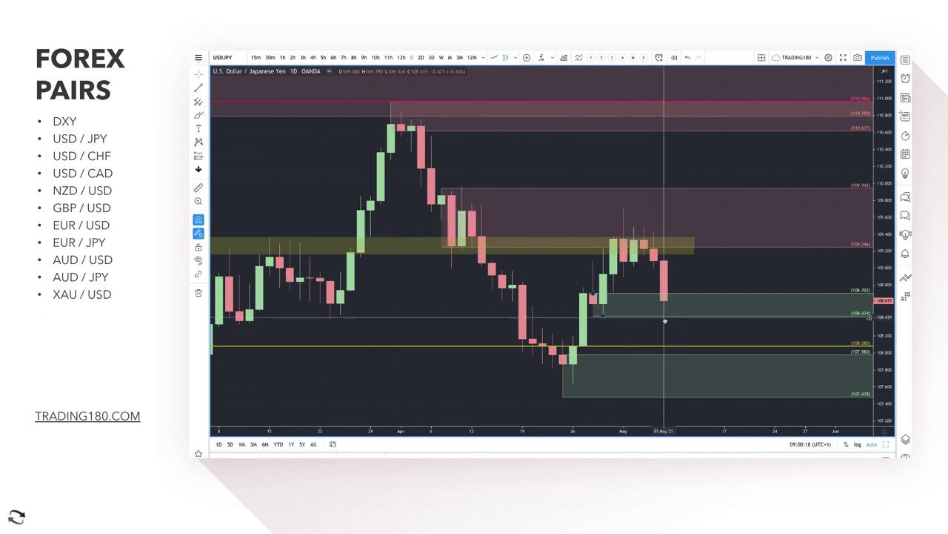
Step: Brush a circle around the latest USDJPY candle in the 108.434–108.702 demand zone and delete it again
click(198, 116)
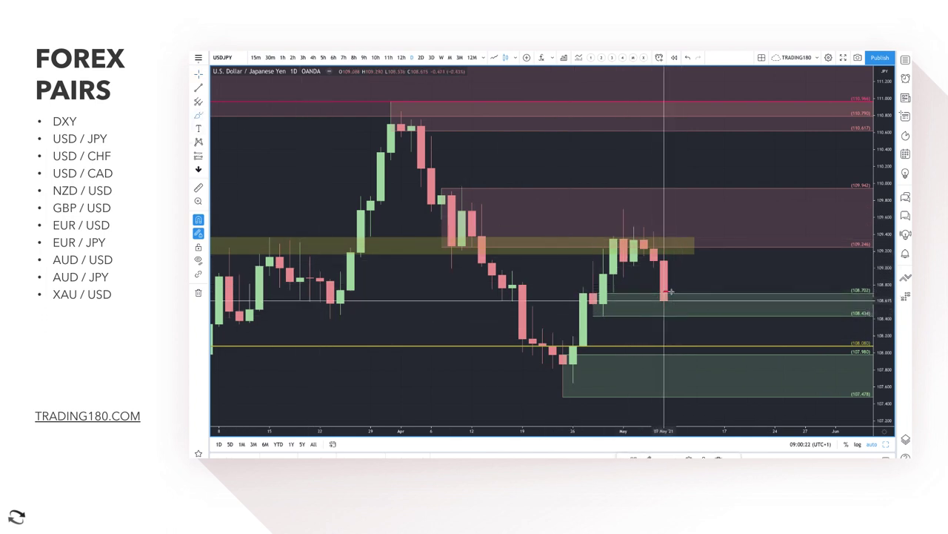
mouse_move(671, 295)
mouse_down()
mouse_move(680, 310)
mouse_move(723, 258)
mouse_move(734, 263)
mouse_up()
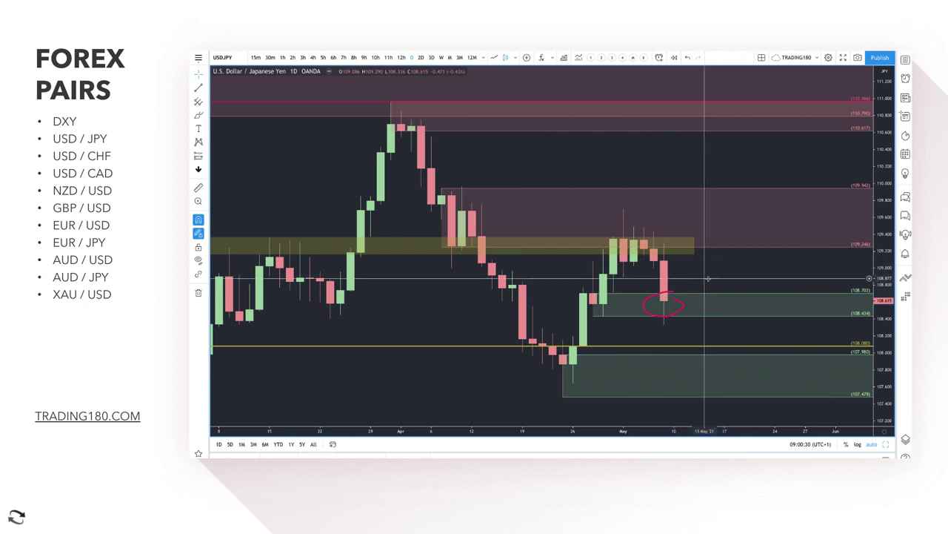
click(647, 302)
key(Delete)
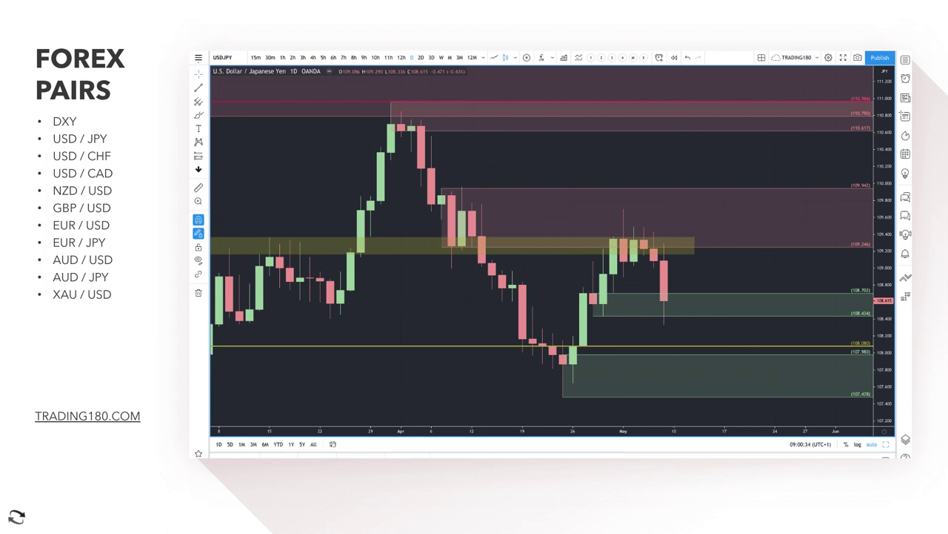
Step: Switch to the Bloomberg article on Japan's virus emergency and highlight its headline and both summary points
click(445, 48)
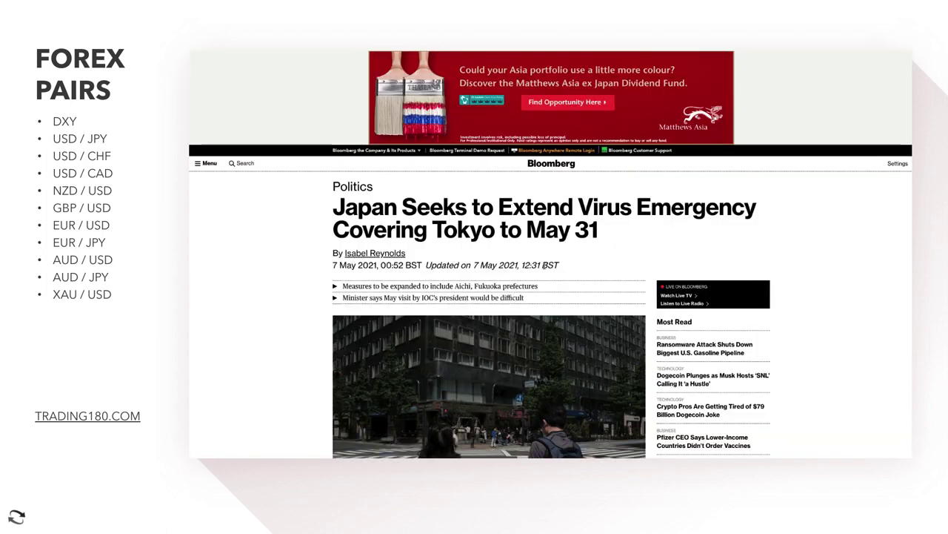
scroll(545, 264, down, 3)
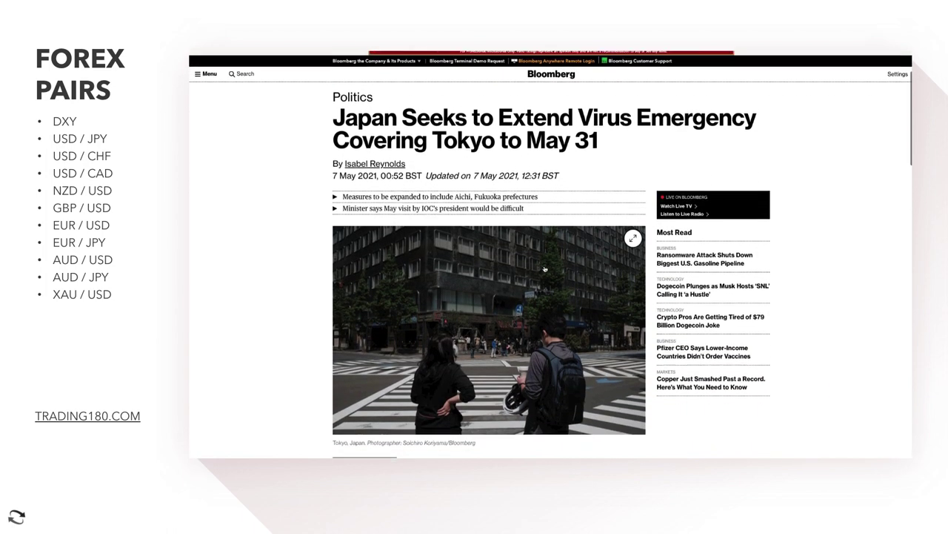
scroll(545, 269, down, 1)
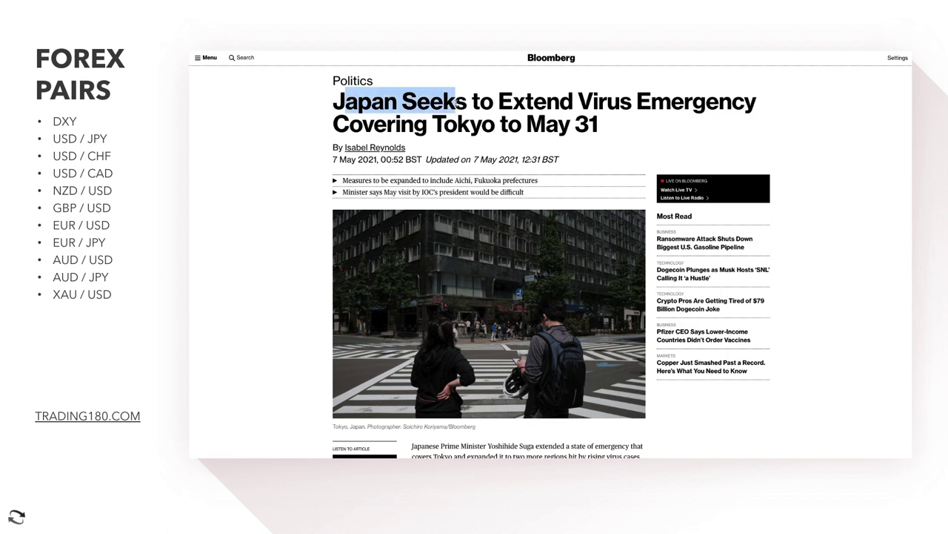
drag(721, 104, 590, 120)
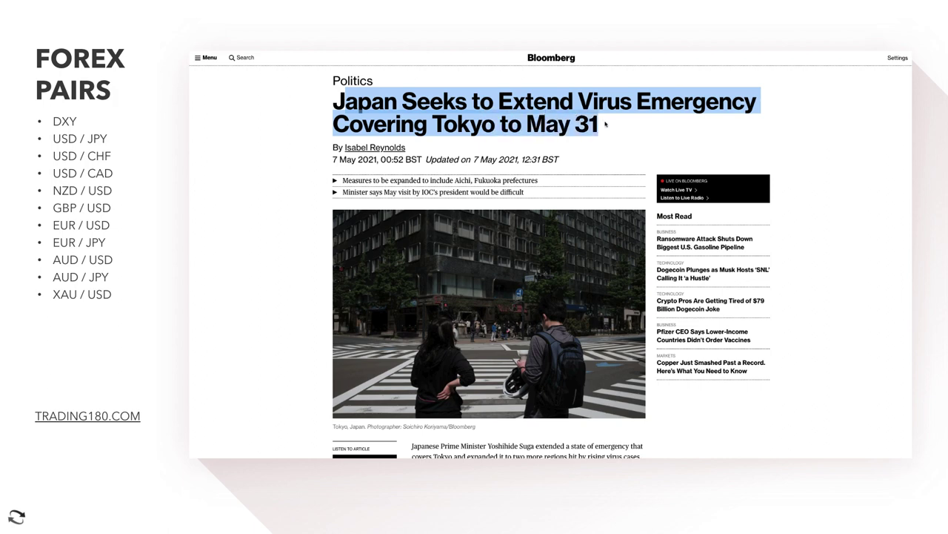
drag(361, 180, 413, 180)
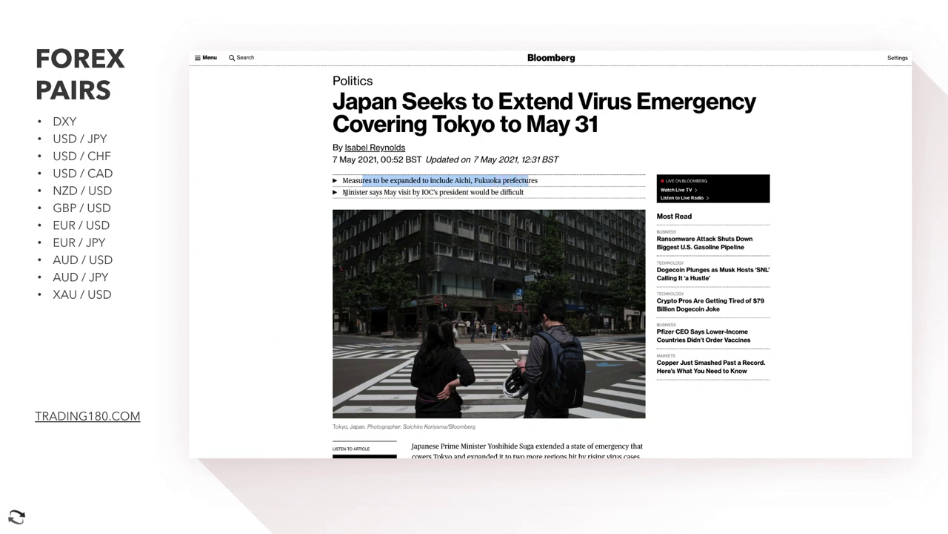
drag(344, 192, 397, 192)
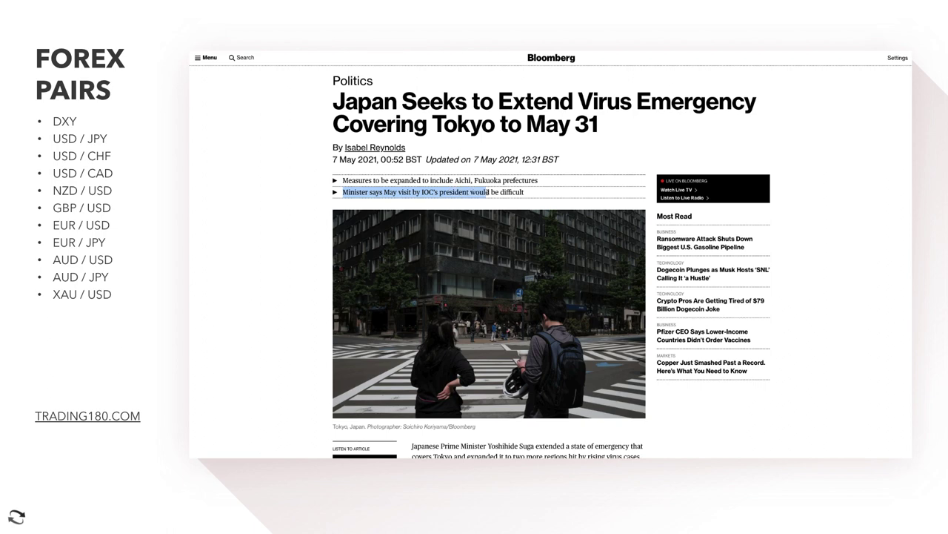
Step: Read the article's opening paragraphs on the extended emergency and the added Aichi and Fukuoka regions
scroll(554, 274, down, 2)
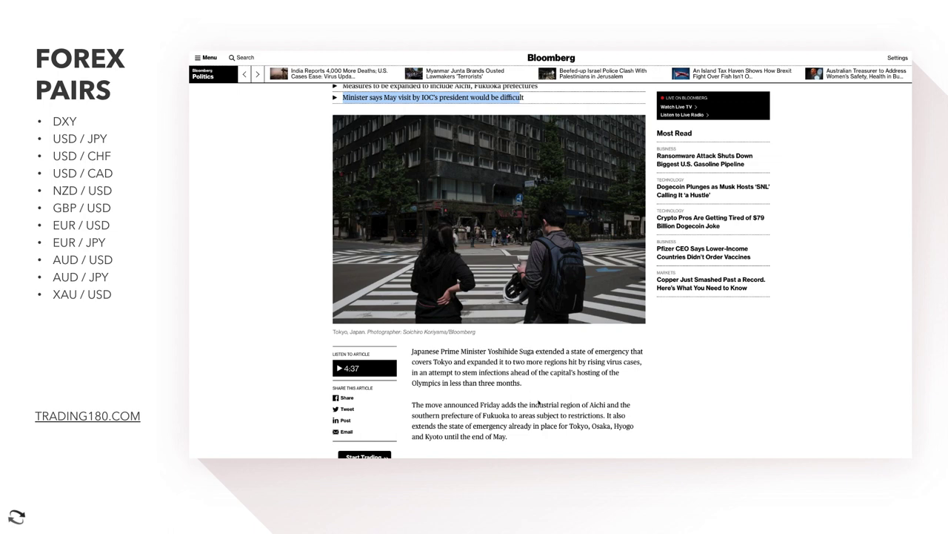
scroll(539, 403, down, 1)
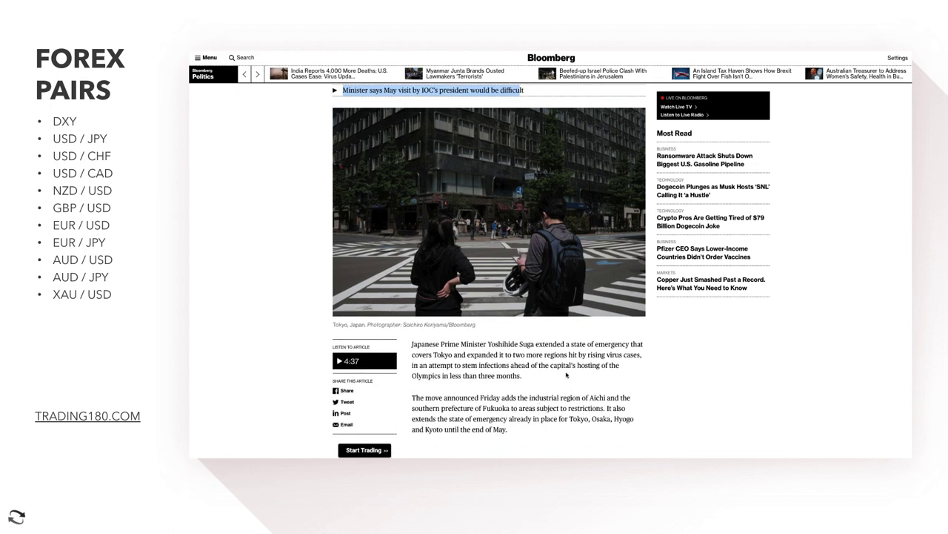
scroll(482, 381, down, 1)
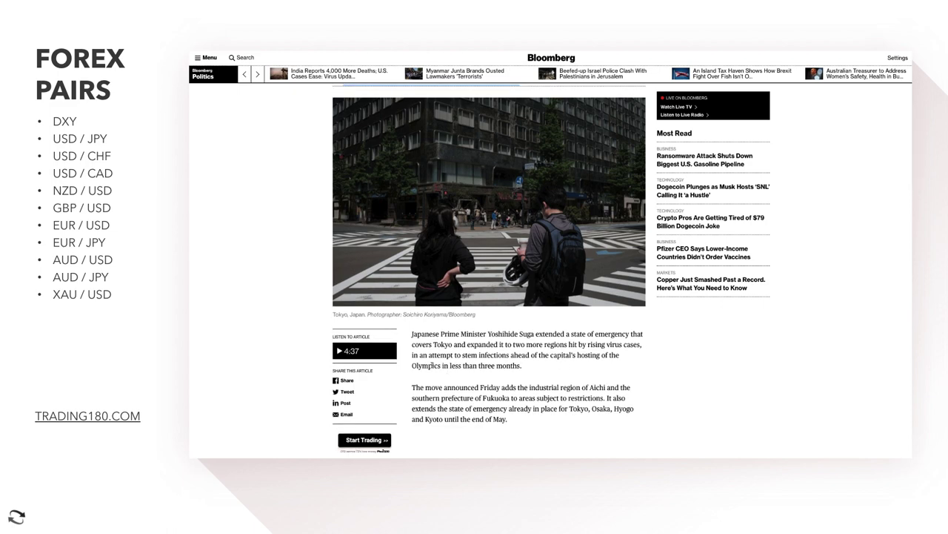
scroll(504, 296, up, 5)
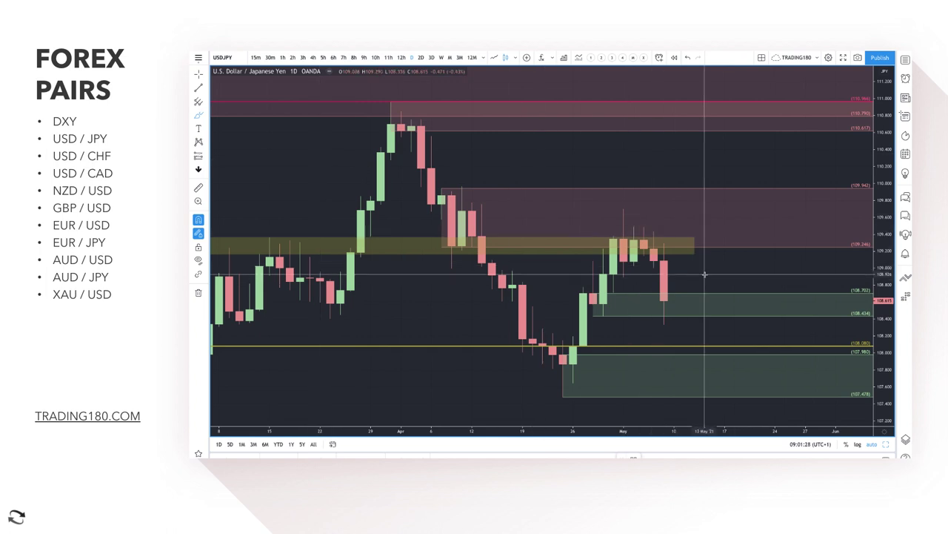
Step: Back on USDJPY, brush circles with upward arrows at the 108.434–108.702 and 107.478–107.980 demand zones, plus a downward path from the 109.246–109.942 supply zone
scroll(730, 278, down, 3)
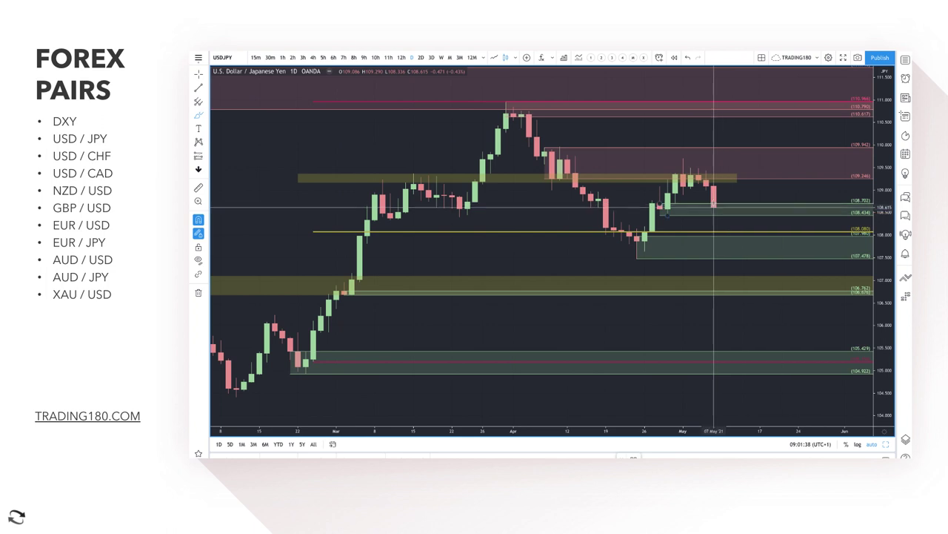
drag(716, 206, 714, 207)
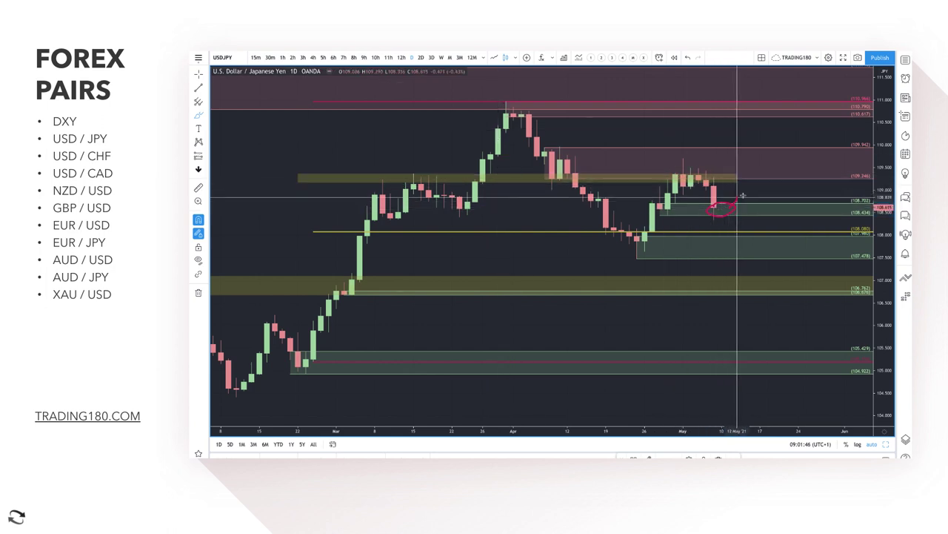
mouse_move(739, 202)
mouse_down()
mouse_move(752, 182)
mouse_move(760, 193)
mouse_up()
mouse_move(718, 241)
mouse_down()
mouse_move(715, 252)
mouse_move(770, 216)
mouse_up()
drag(761, 216, 768, 221)
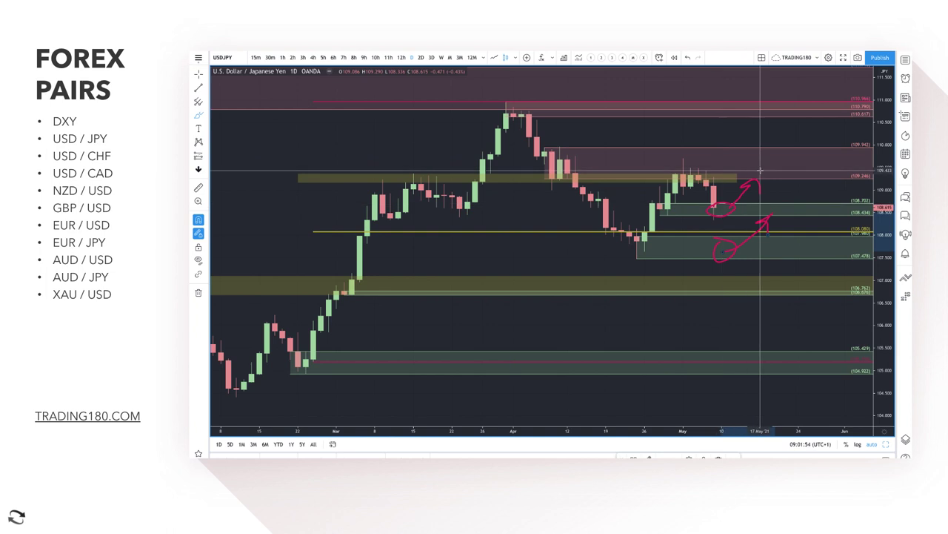
mouse_move(769, 168)
mouse_down()
mouse_move(821, 211)
mouse_move(829, 201)
mouse_up()
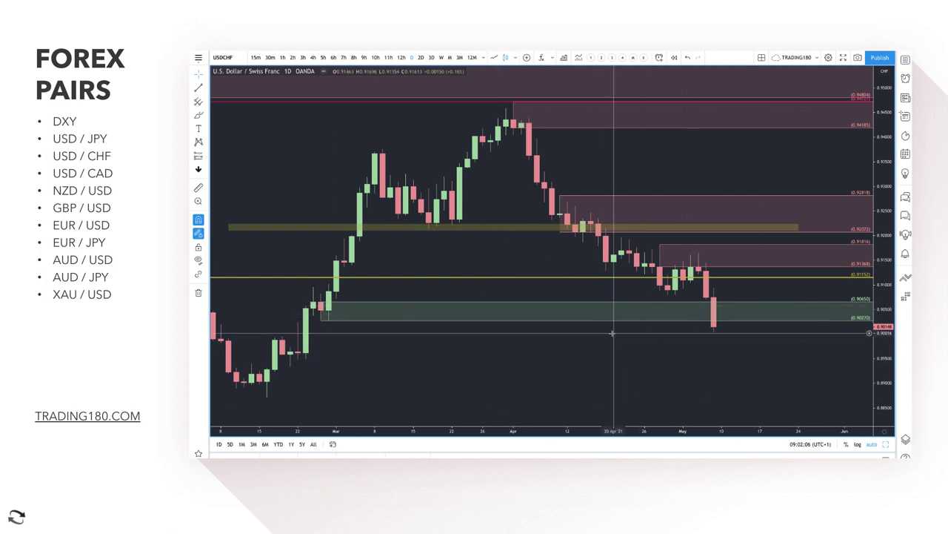
Step: On the USDCHF daily chart, draw demand zones at 0.89340–0.89637 and 0.88716–0.89190 from the mid-February candles using Fib Retracement
scroll(475, 351, down, 2)
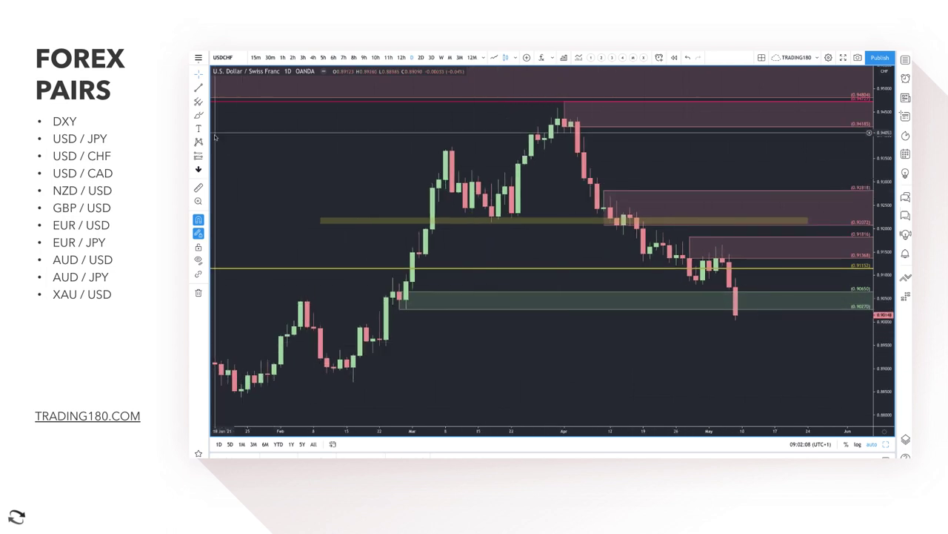
click(207, 103)
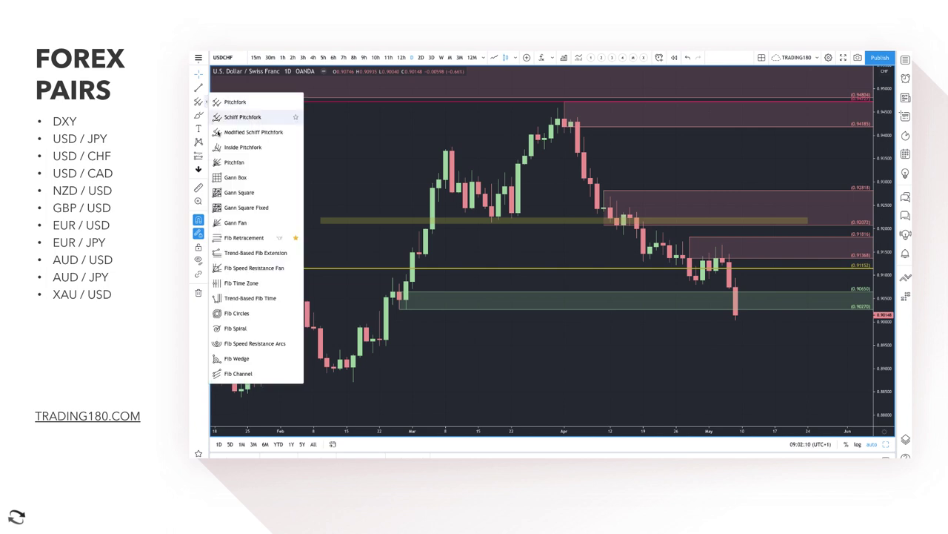
click(239, 239)
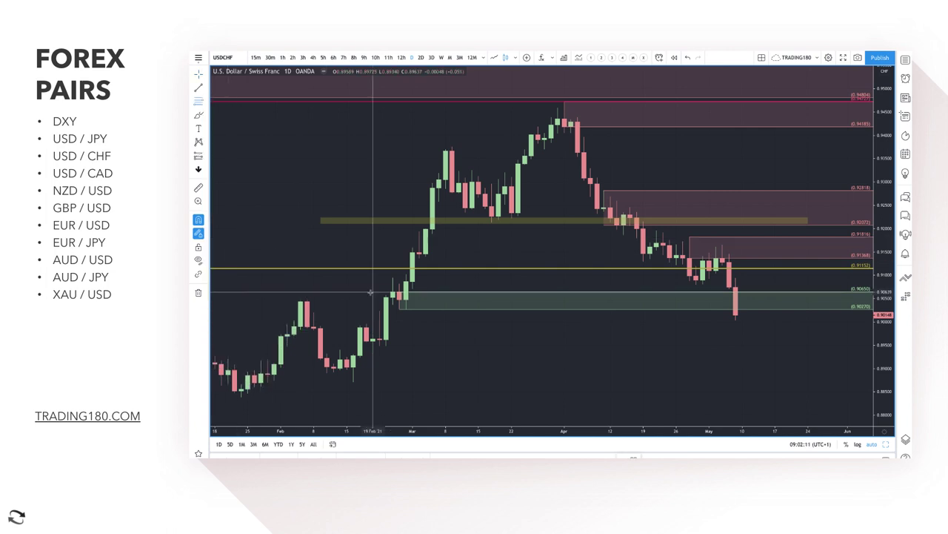
click(379, 338)
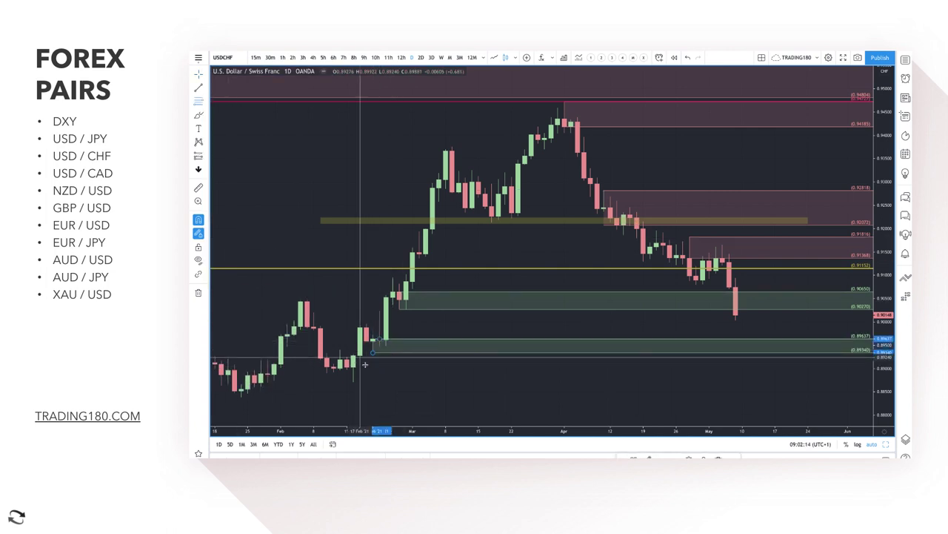
click(353, 381)
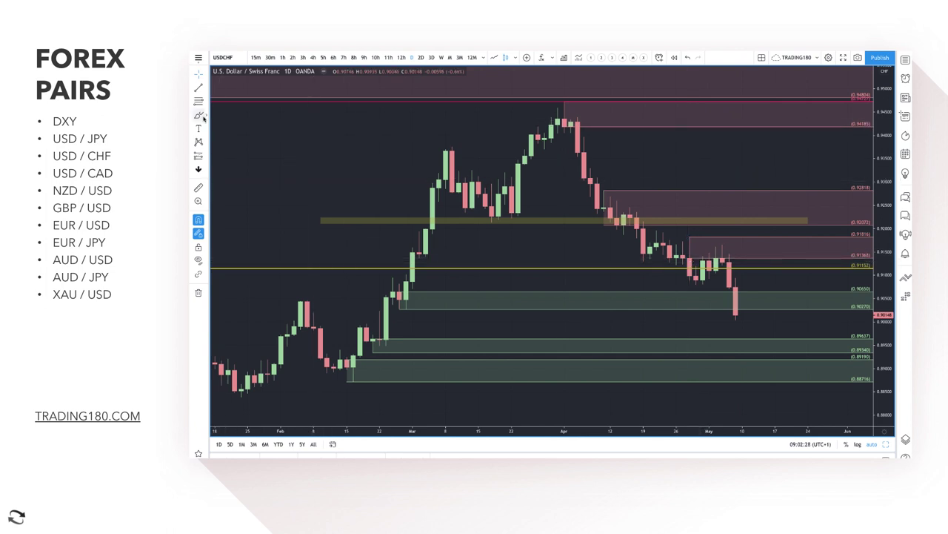
Step: Brush a circle around the early May wick inside the 0.91368–0.91816 supply zone on USDCHF
scroll(641, 274, up, 5)
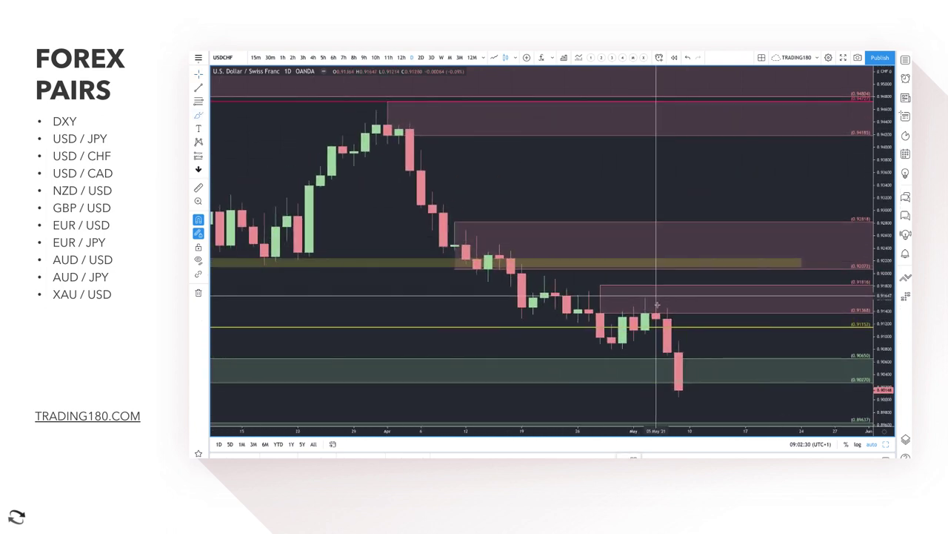
drag(664, 295, 655, 295)
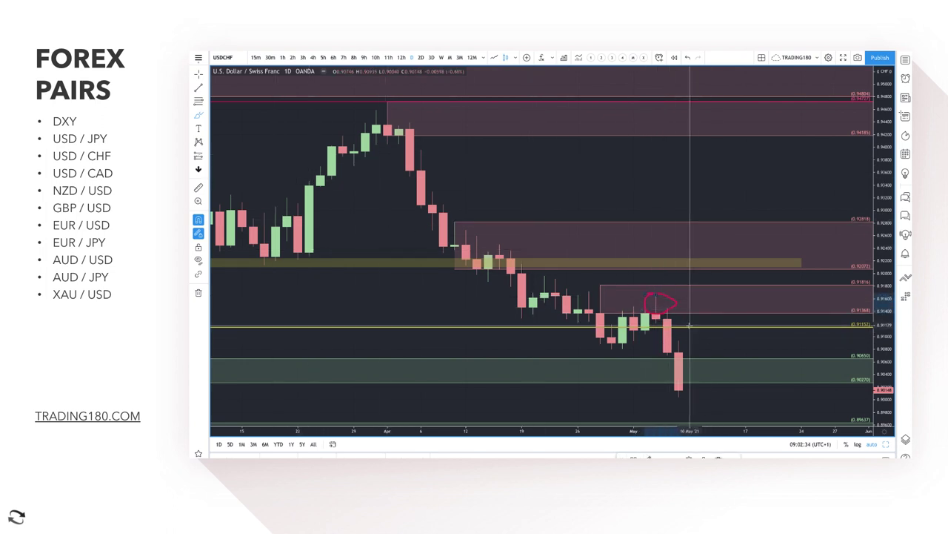
mouse_move(667, 298)
mouse_down()
mouse_move(700, 337)
mouse_move(703, 364)
mouse_up()
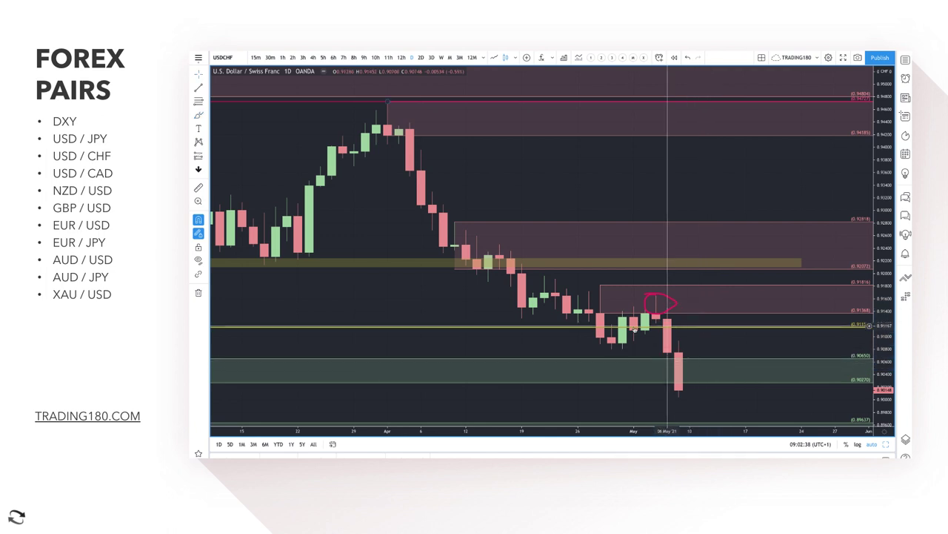
Step: On USDCHF, delete the 0.90270–0.90650 demand zone and brush paths from the current price, including a dip into the 0.89340–0.89637 zone with an upward arrow
scroll(689, 349, down, 3)
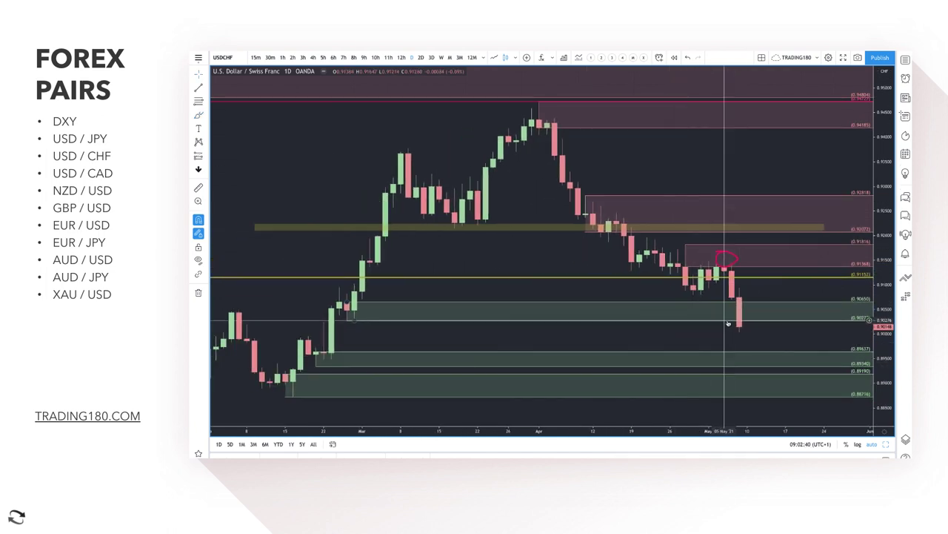
key(Delete)
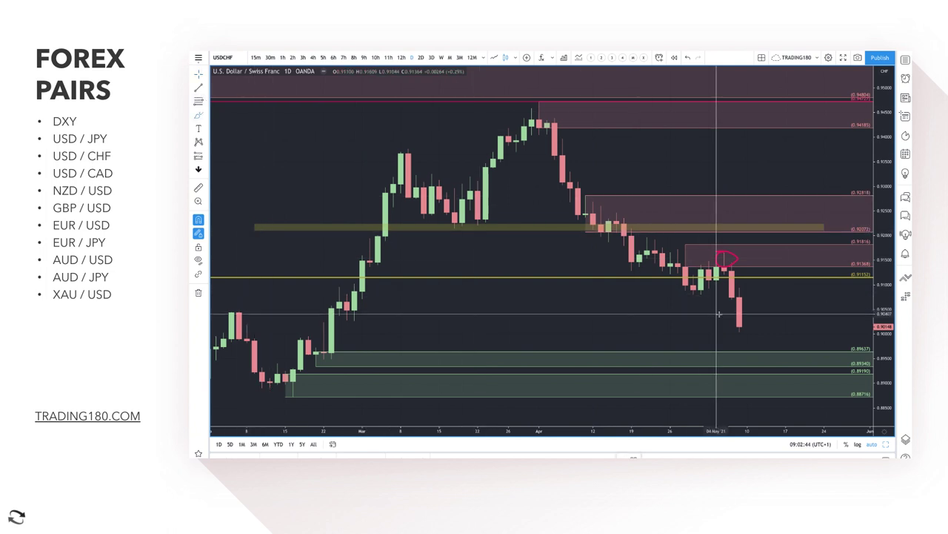
mouse_move(740, 324)
mouse_down()
mouse_move(762, 361)
mouse_move(784, 328)
mouse_move(795, 331)
mouse_up()
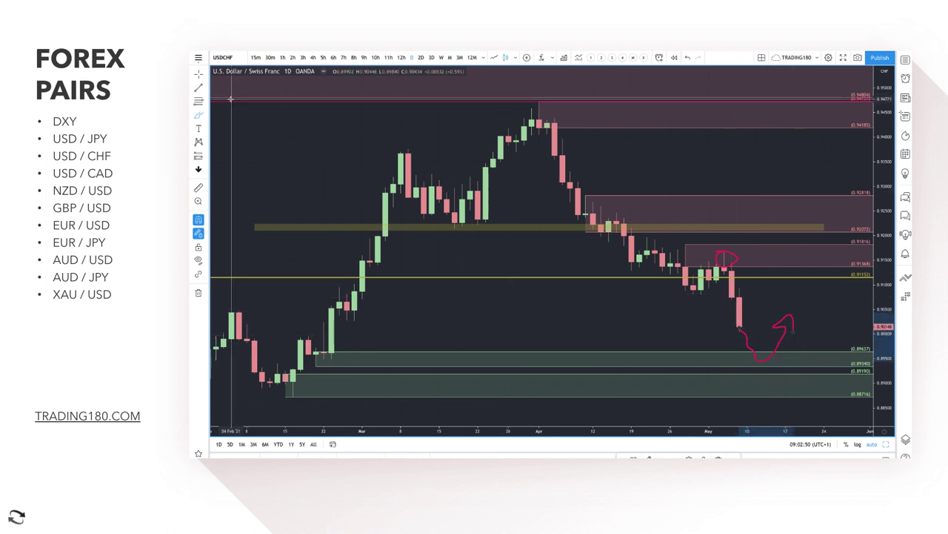
click(197, 115)
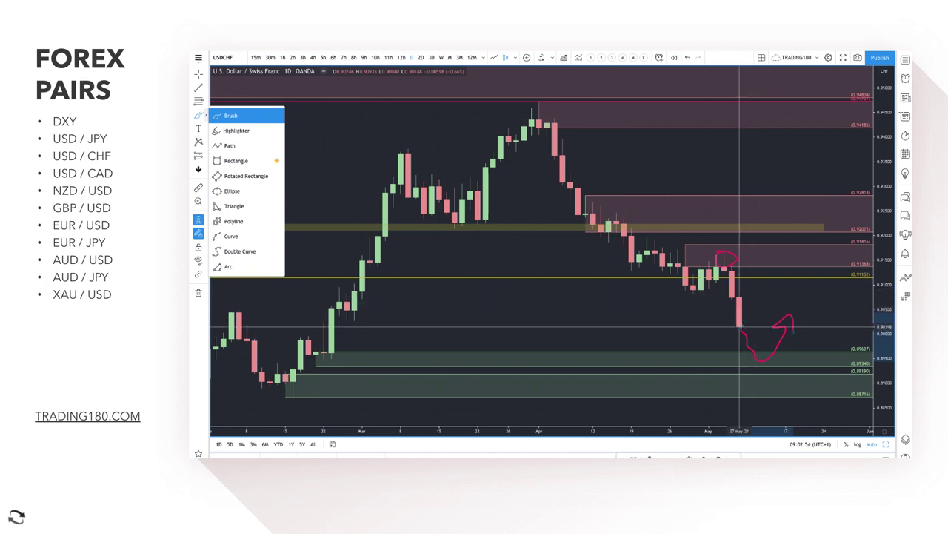
mouse_move(739, 326)
mouse_down()
mouse_move(772, 266)
mouse_move(791, 265)
mouse_move(804, 297)
mouse_move(832, 292)
mouse_up()
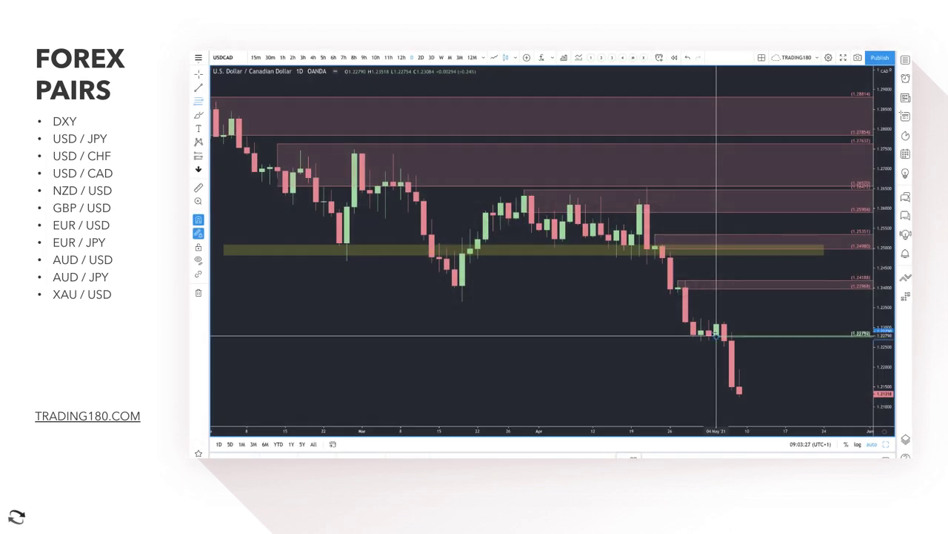
Step: On the USDCAD daily chart, draw a Fib Retracement zone at 1.22754–1.23518 with the SUPPLY template, and brush a path rising into it and turning down
drag(717, 335, 717, 306)
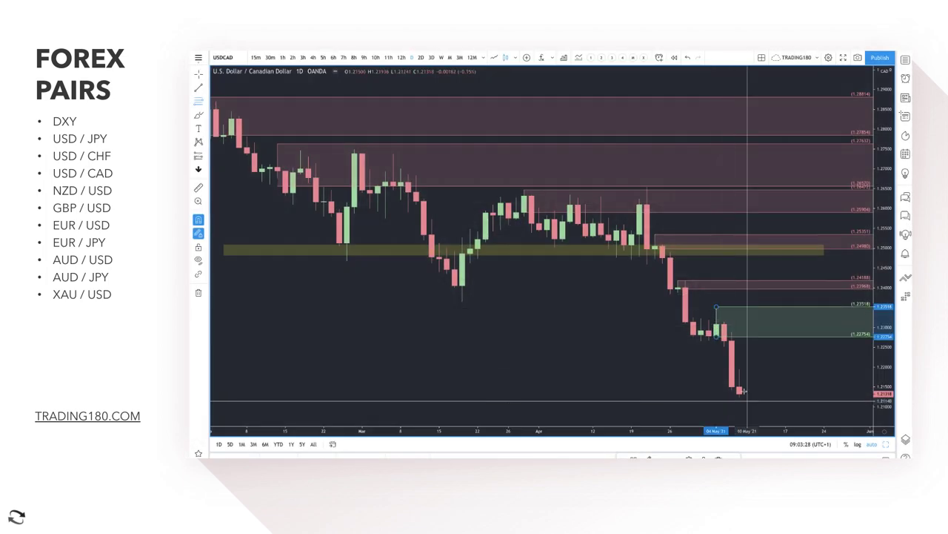
click(645, 385)
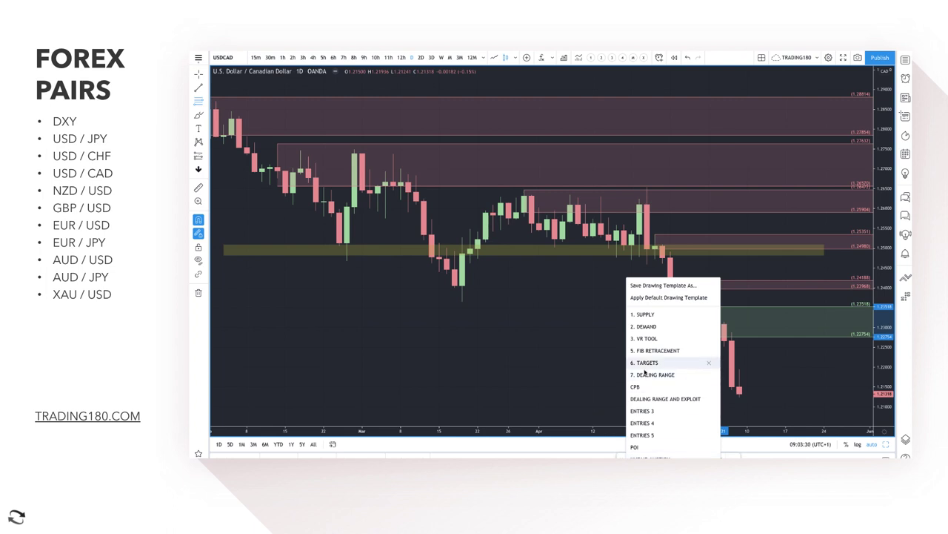
click(652, 316)
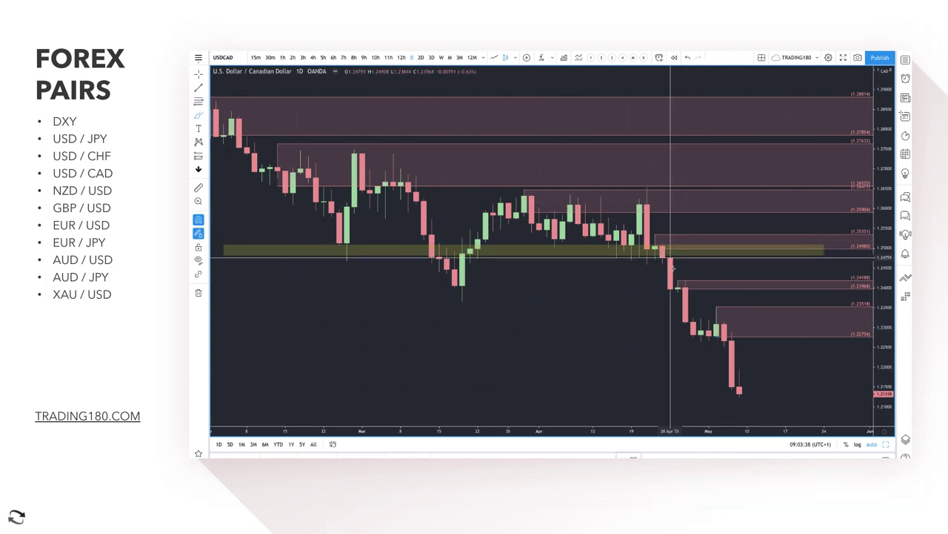
click(751, 370)
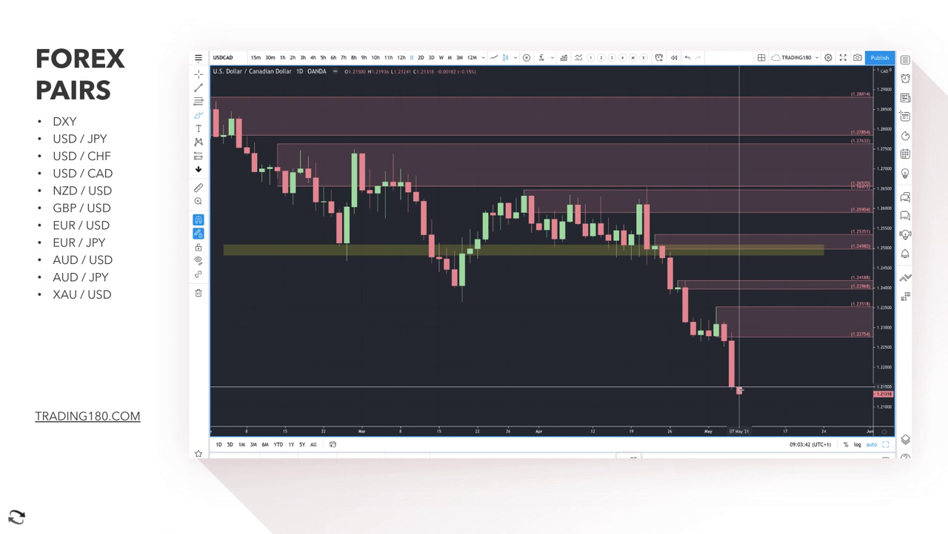
mouse_move(742, 386)
mouse_down()
mouse_move(762, 337)
mouse_move(779, 326)
mouse_move(828, 374)
mouse_move(831, 356)
mouse_up()
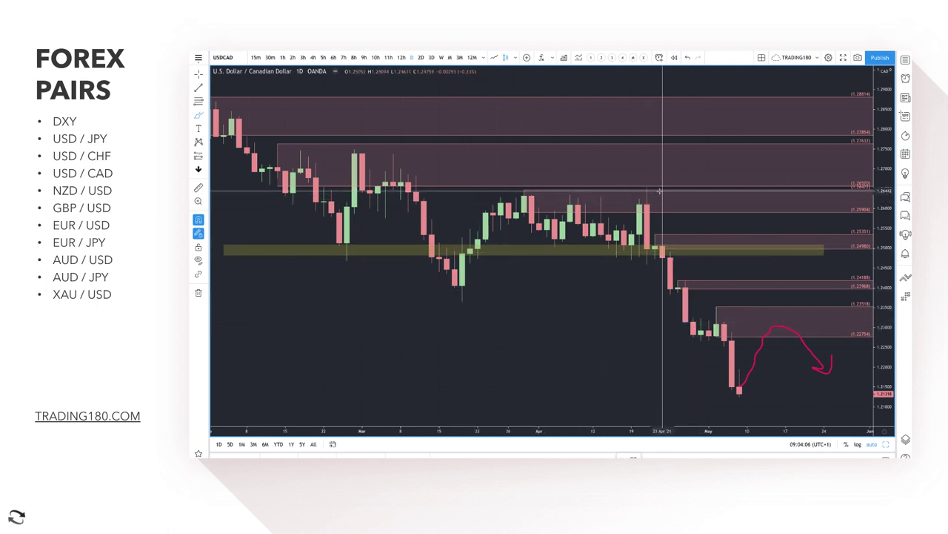
Step: Brush a downward arrow along USDCAD's decline from late April into the 1.22754–1.23518 supply zone, and undo it
mouse_move(663, 194)
mouse_down()
mouse_move(752, 330)
mouse_move(747, 302)
mouse_up()
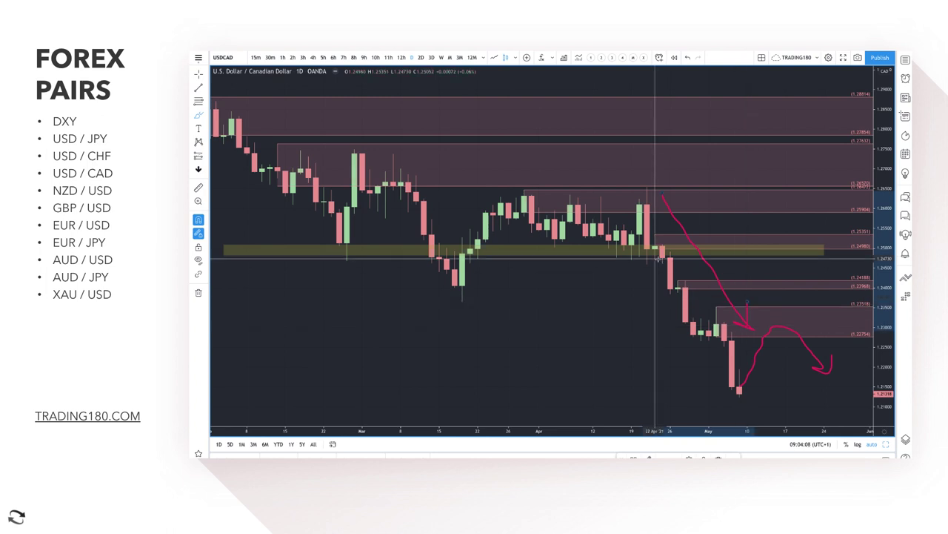
key(ctrl+z)
key(ctrl+z)
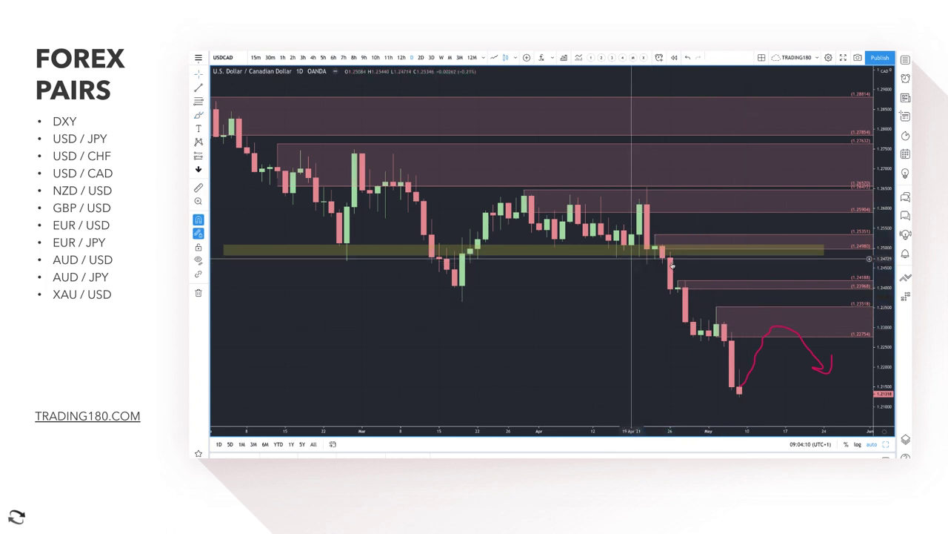
Step: On USDCAD, brush a circle with an upward arrow at the September 2017 low, and circle the current low near the same price
click(198, 112)
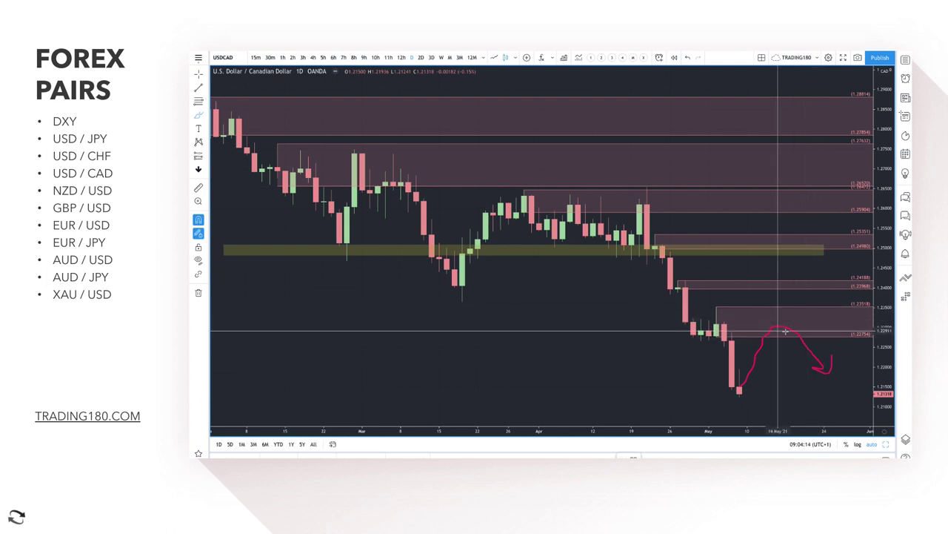
scroll(838, 375, down, 3)
scroll(838, 375, down, 8)
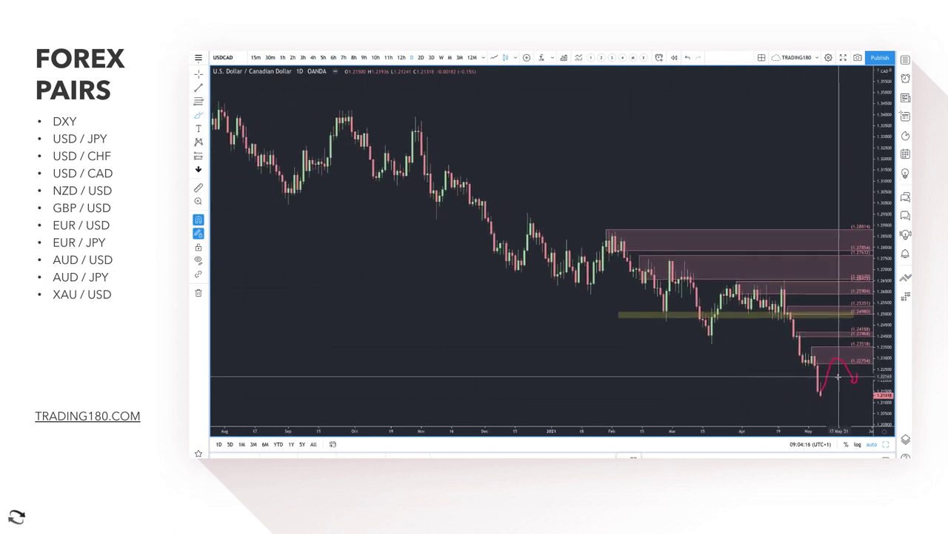
scroll(807, 388, down, 4)
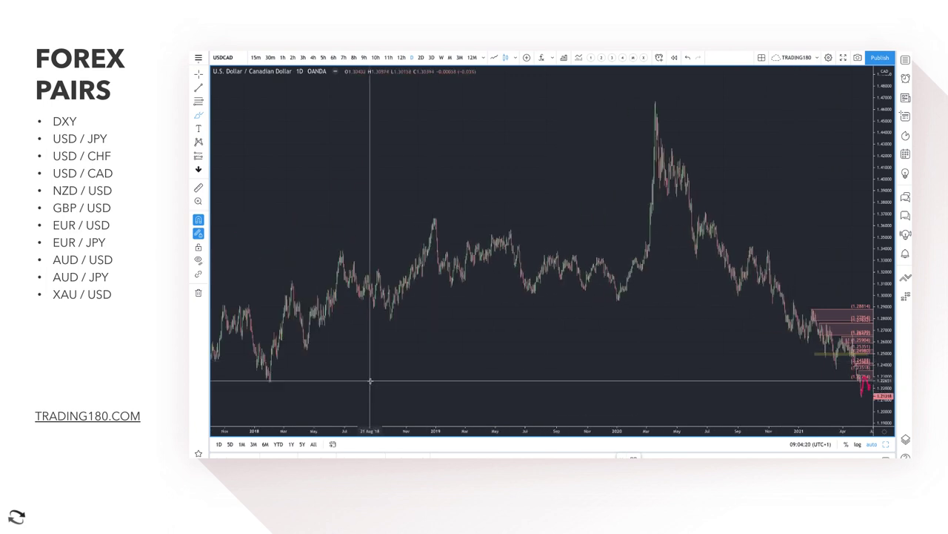
scroll(275, 381, down, 5)
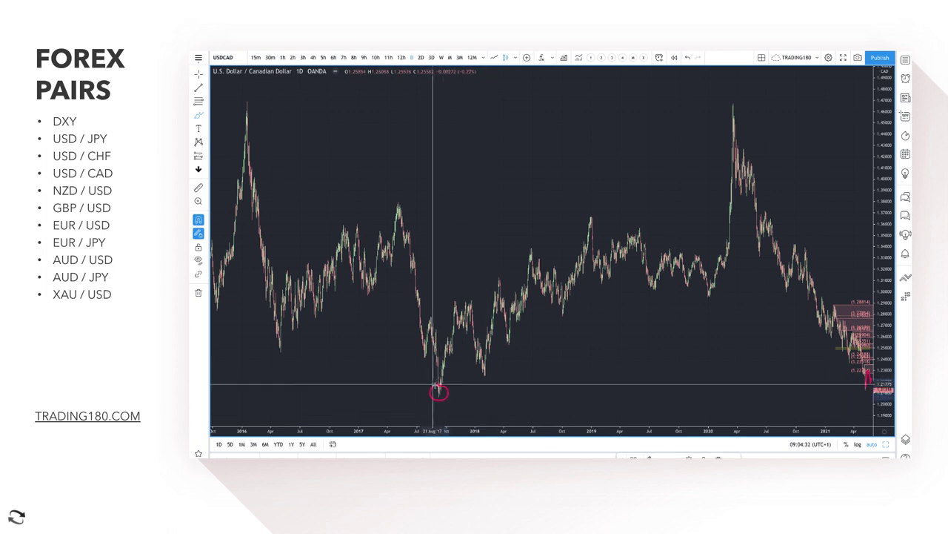
drag(438, 388, 455, 343)
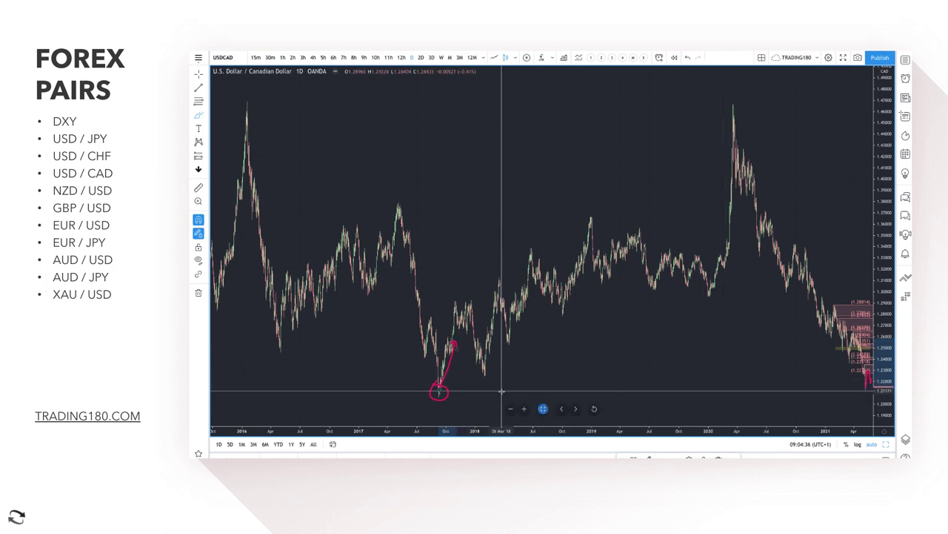
mouse_move(851, 399)
mouse_down()
mouse_move(864, 388)
mouse_move(856, 394)
mouse_up()
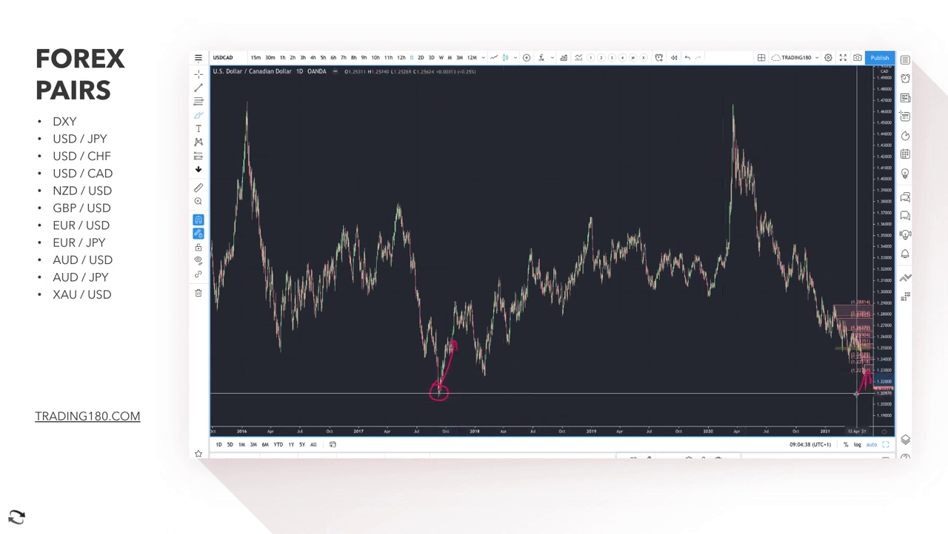
Step: Clear the brush marks at the 2017 low and draw a rectangle at 1.20601–1.20967 from March 2017 to November 2021 with the S/R template and yellow background
scroll(861, 386, right, 3)
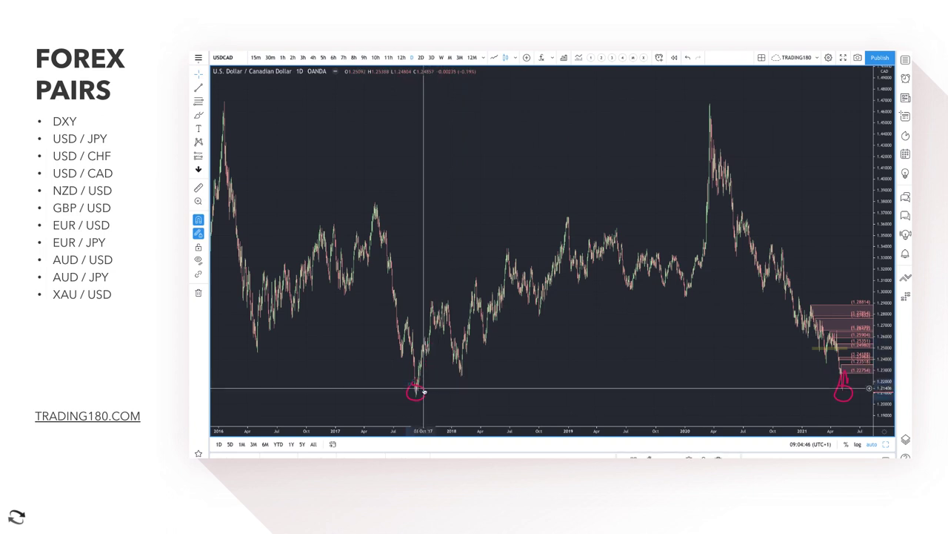
key(ctrl+z)
click(206, 115)
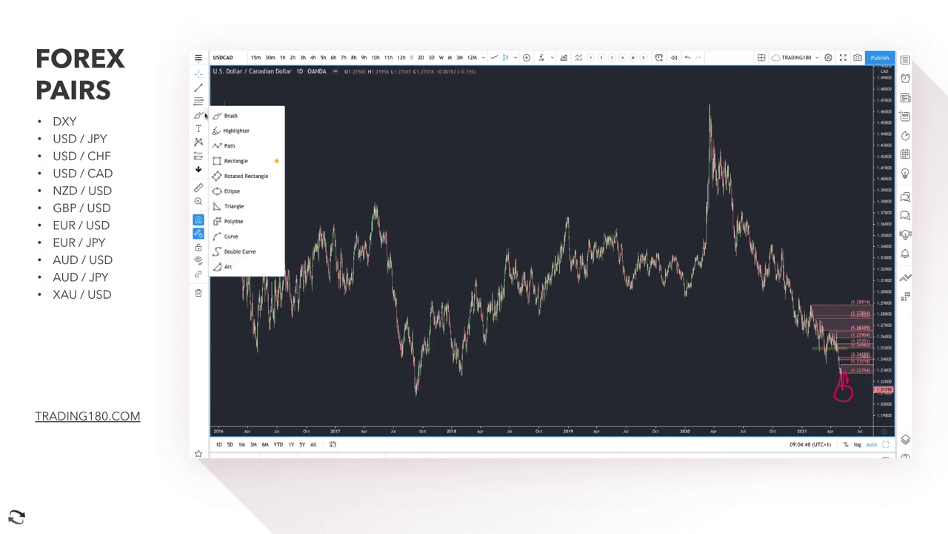
click(232, 160)
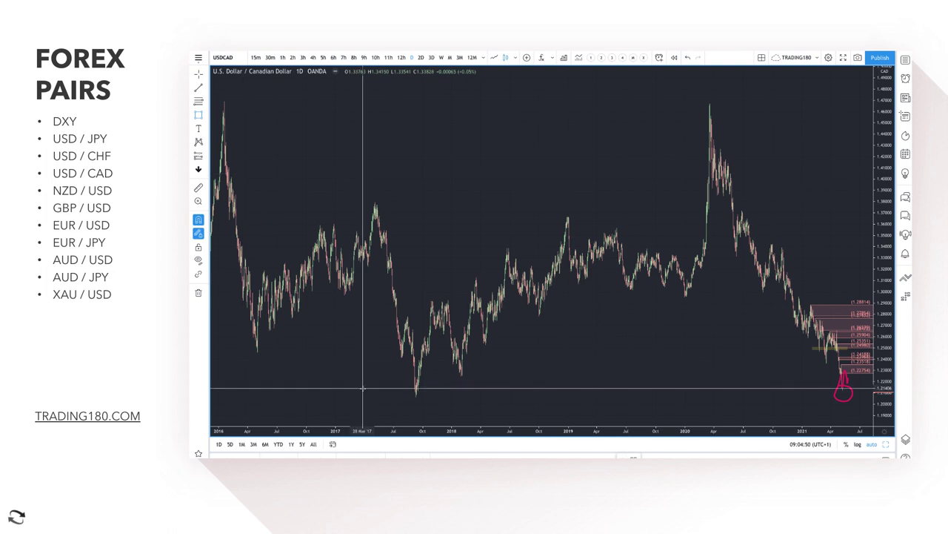
drag(357, 397, 844, 395)
click(637, 449)
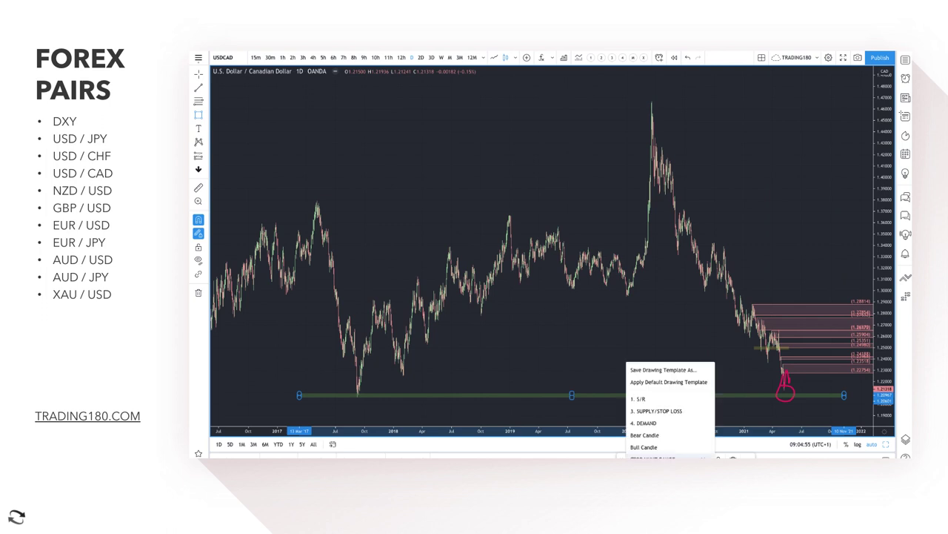
click(648, 400)
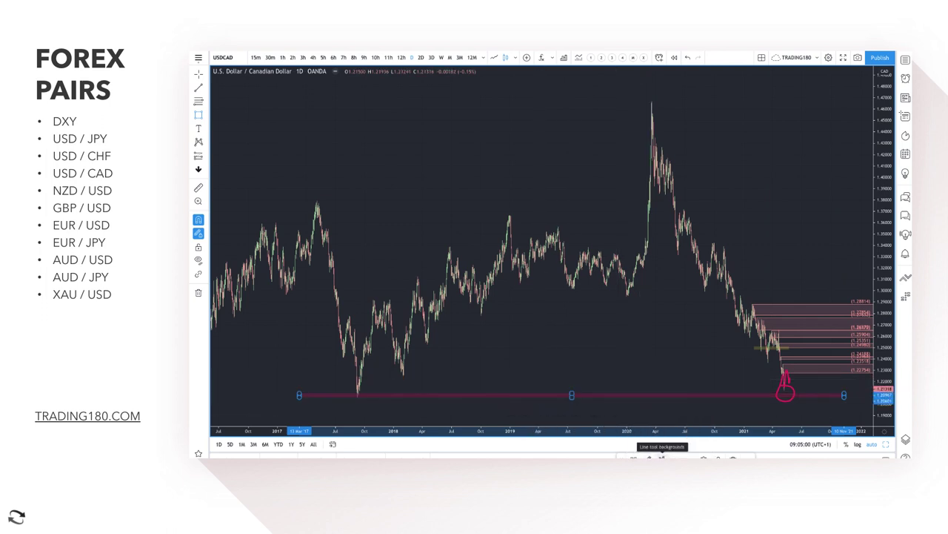
click(662, 457)
click(715, 428)
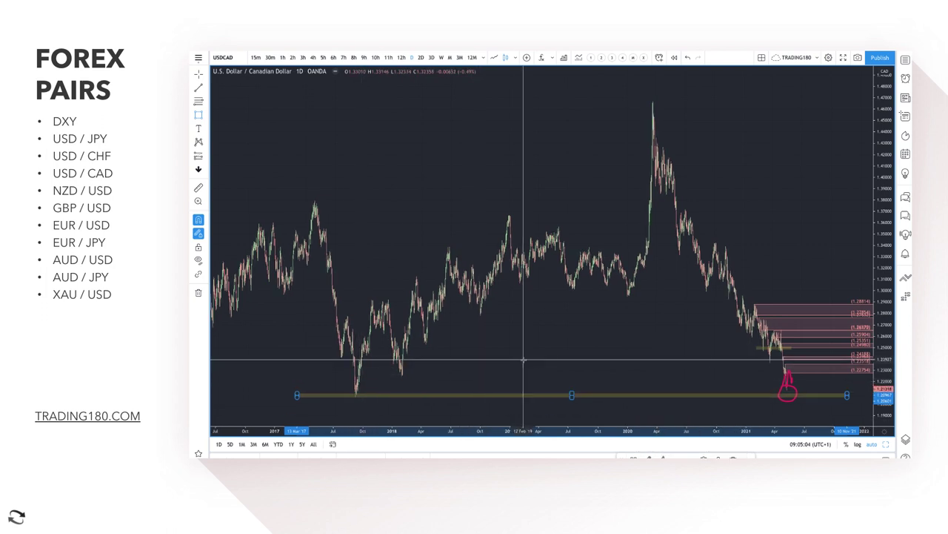
scroll(523, 360, up, 5)
scroll(523, 361, up, 5)
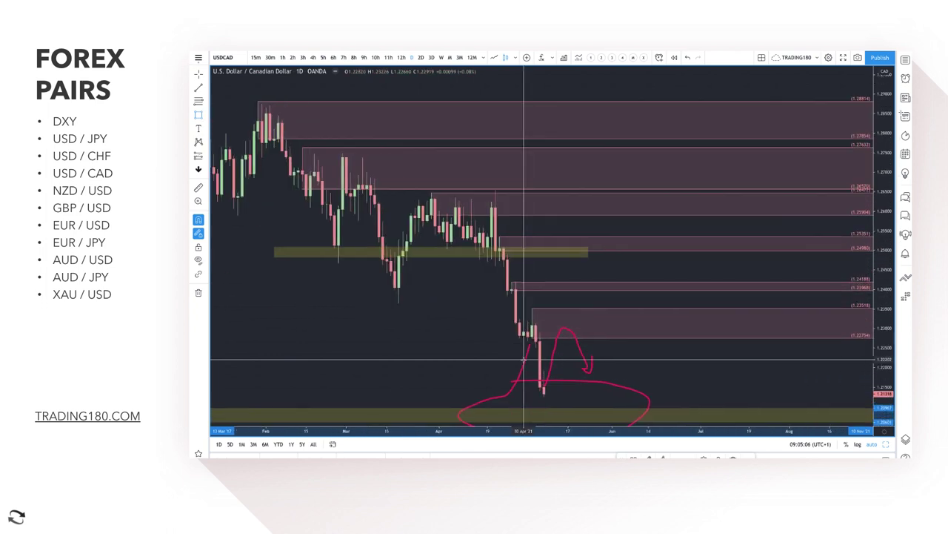
Step: On the NZDUSD daily chart, brush a circle and upward arrow from the early May low towards the 0.72654–0.73072 supply zone, and undo them
click(206, 115)
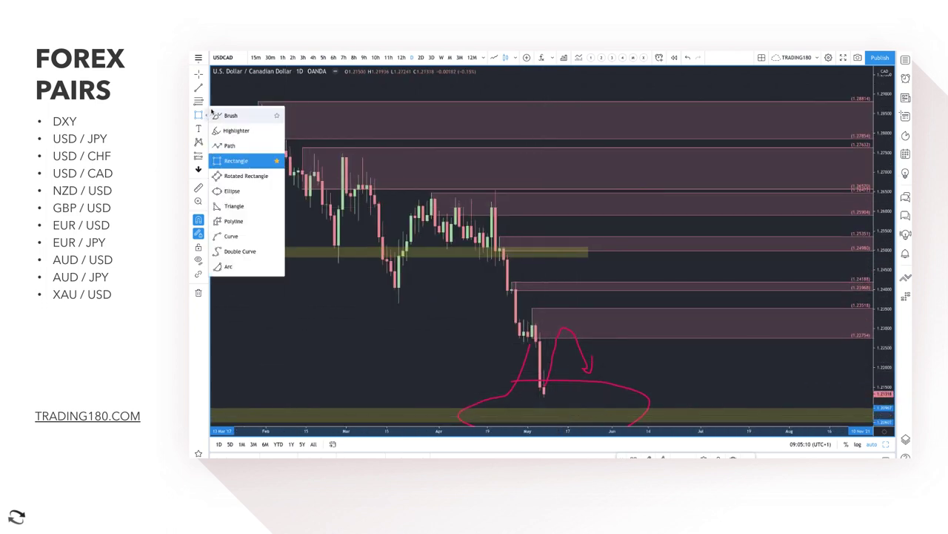
click(231, 116)
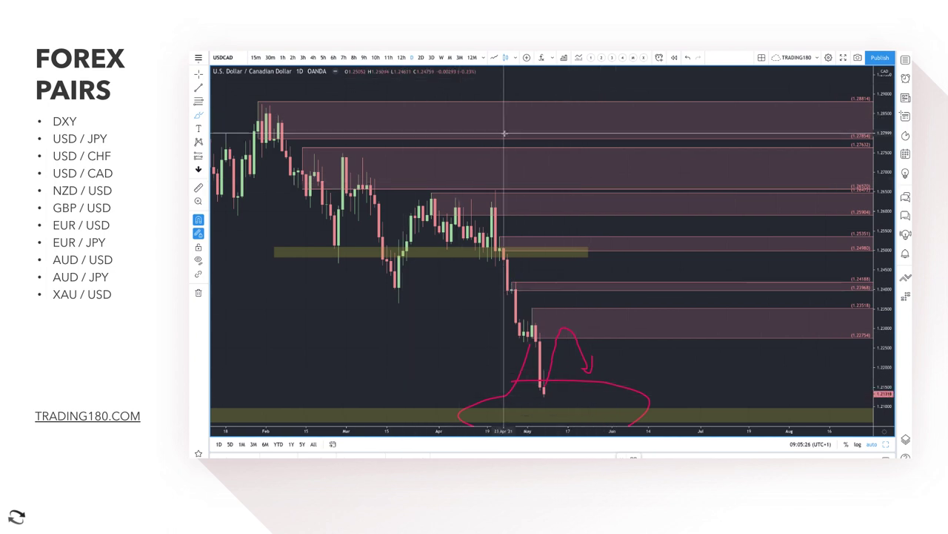
scroll(504, 134, up, 5)
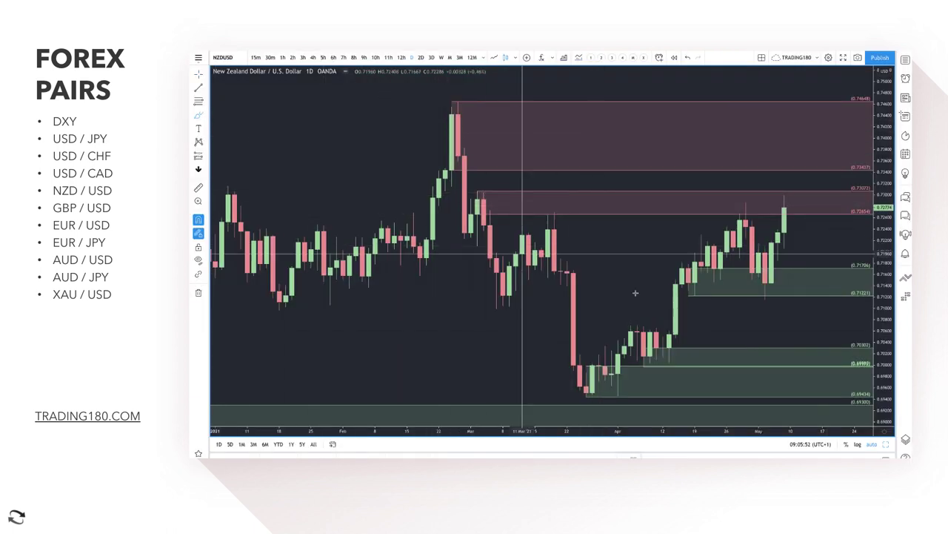
drag(770, 279, 765, 297)
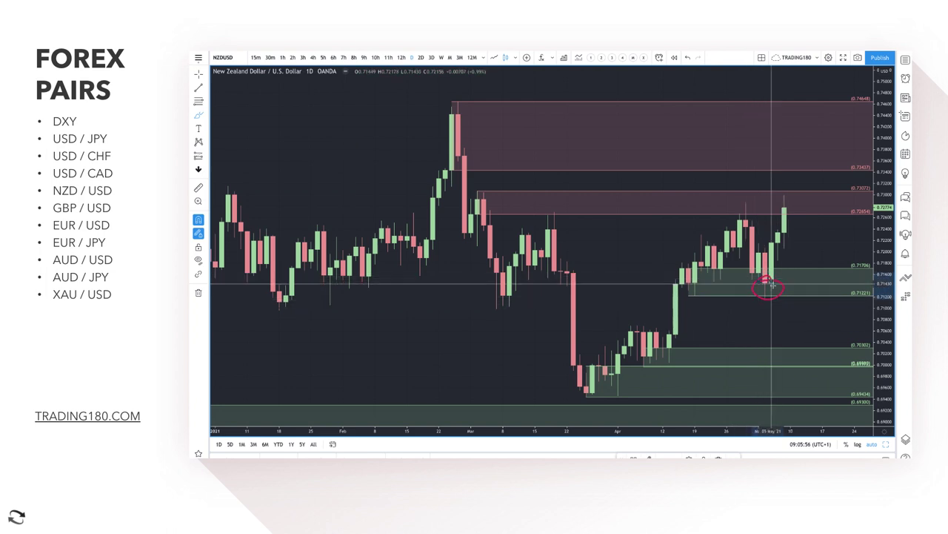
mouse_move(766, 291)
mouse_down()
mouse_move(799, 221)
mouse_move(811, 231)
mouse_up()
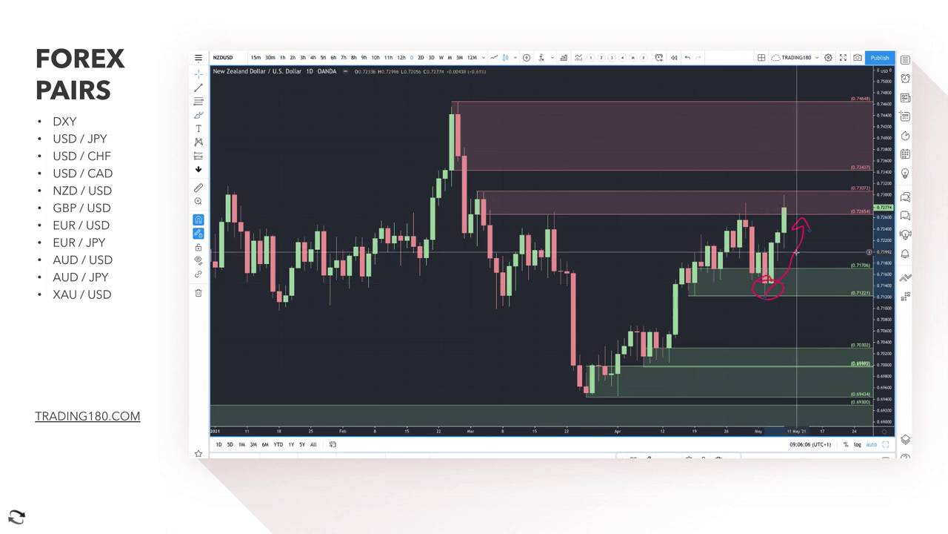
key(ctrl+z)
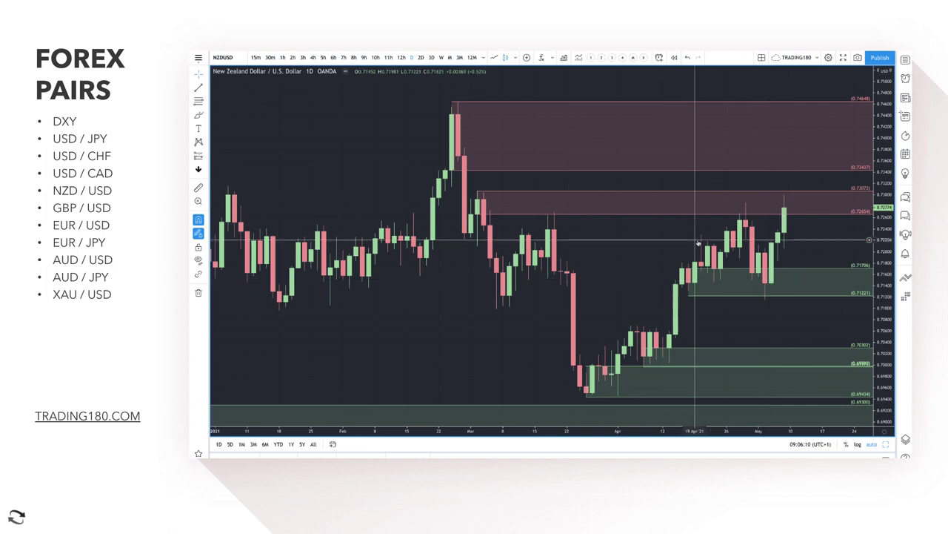
Step: On the NZDUSD daily chart, brush a circle around the early May low inside the 0.71221–0.71706 demand zone
scroll(694, 245, up, 4)
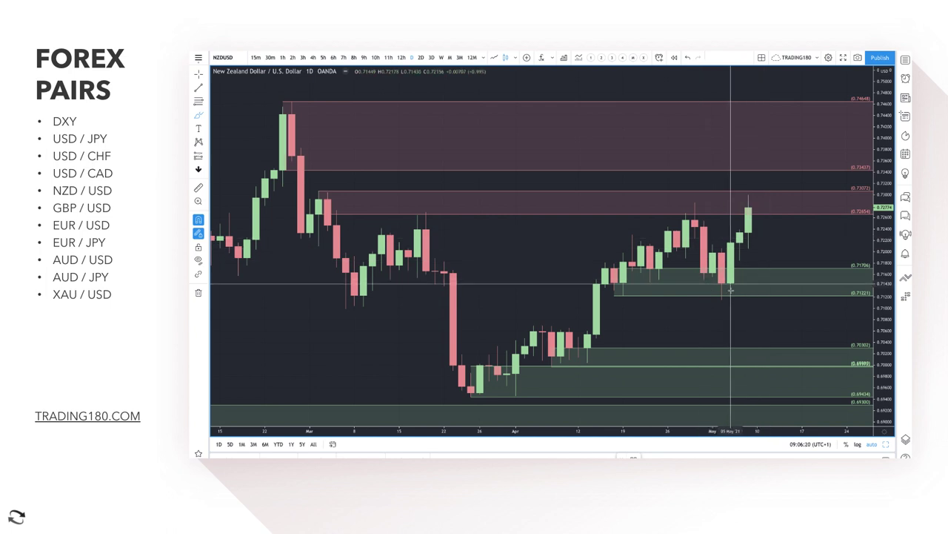
scroll(723, 266, up, 2)
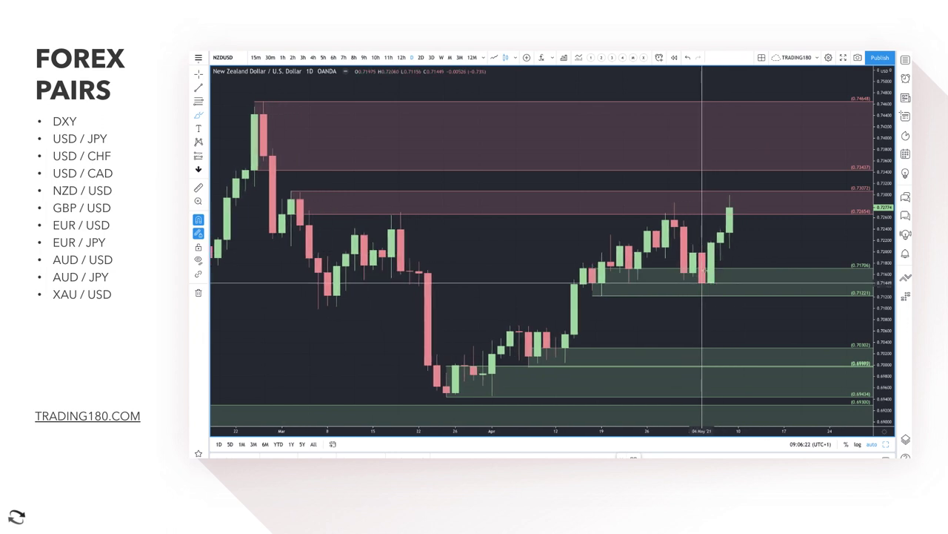
click(703, 283)
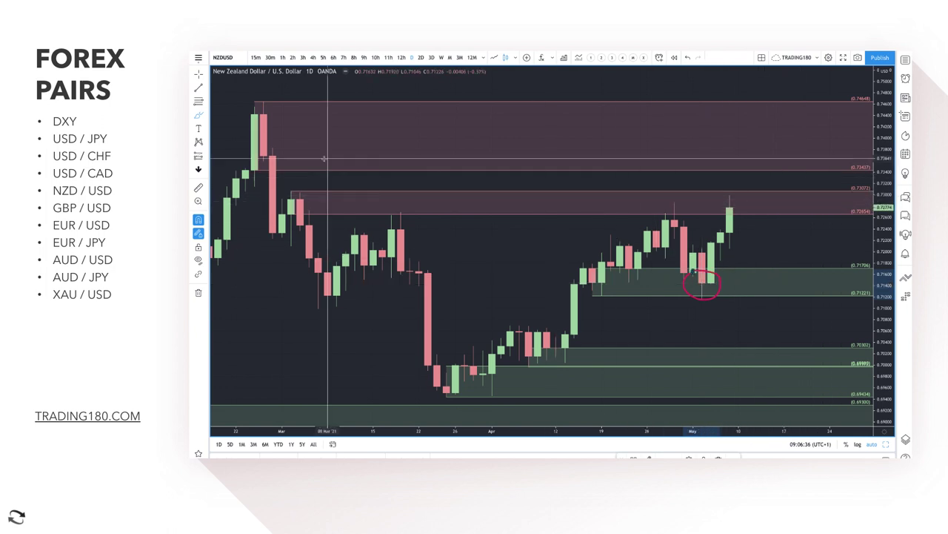
Step: Brush and undo two forecast paths from NZDUSD's latest candle, the first dipping to the 0.71706 demand zone and rising above 0.73072
click(200, 115)
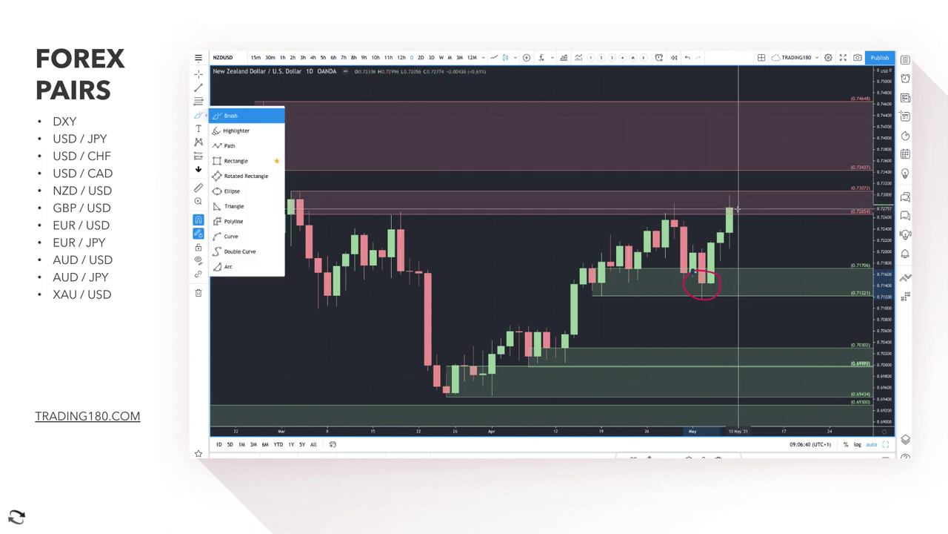
mouse_move(732, 209)
mouse_down()
mouse_move(746, 211)
mouse_move(764, 272)
mouse_move(786, 196)
mouse_move(813, 199)
mouse_up()
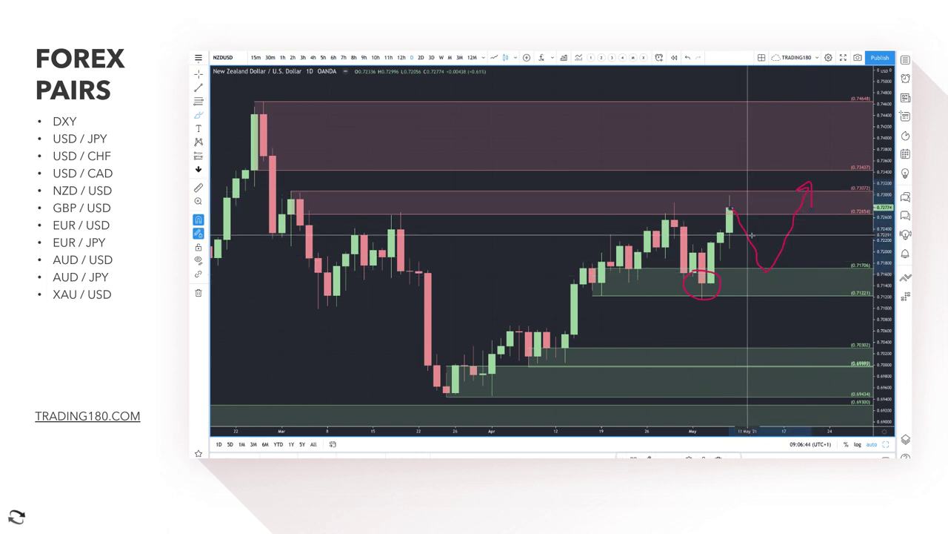
key(ctrl+z)
click(198, 114)
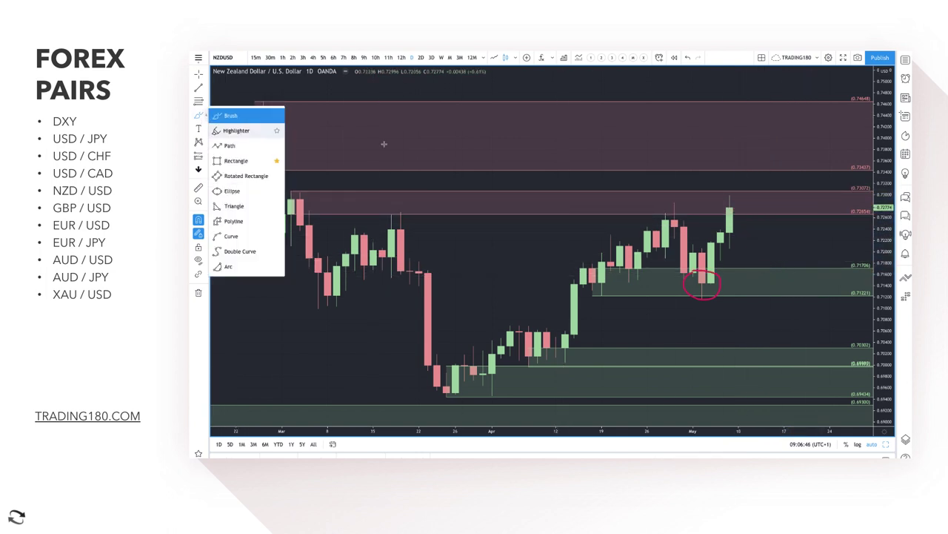
mouse_move(730, 209)
mouse_down()
mouse_move(750, 236)
mouse_move(769, 140)
mouse_move(800, 231)
mouse_move(819, 233)
mouse_up()
key(ctrl+z)
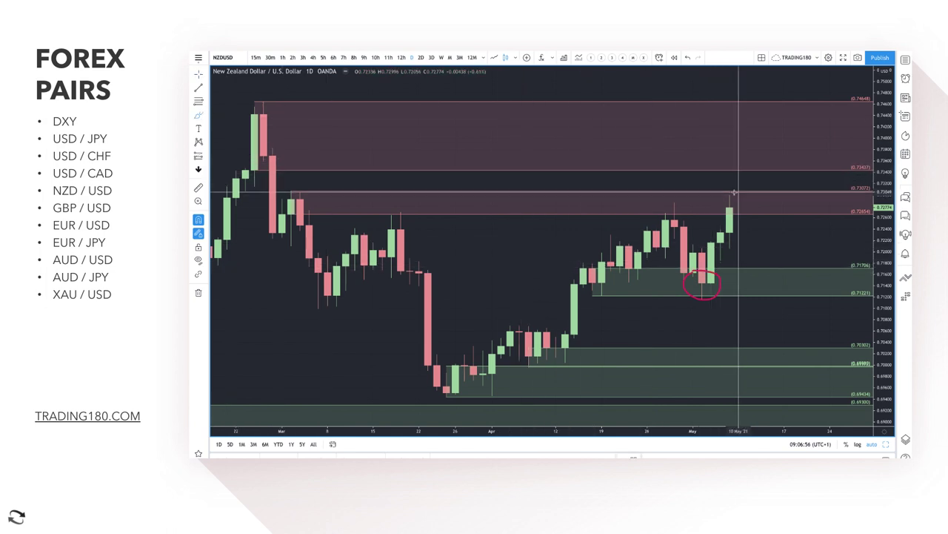
Step: Circle NZDUSD's latest high, brush a downward arrow ending at the 0.72654–0.73072 supply zone, and remove both circles
mouse_move(732, 190)
mouse_down()
mouse_move(745, 206)
mouse_move(737, 190)
mouse_up()
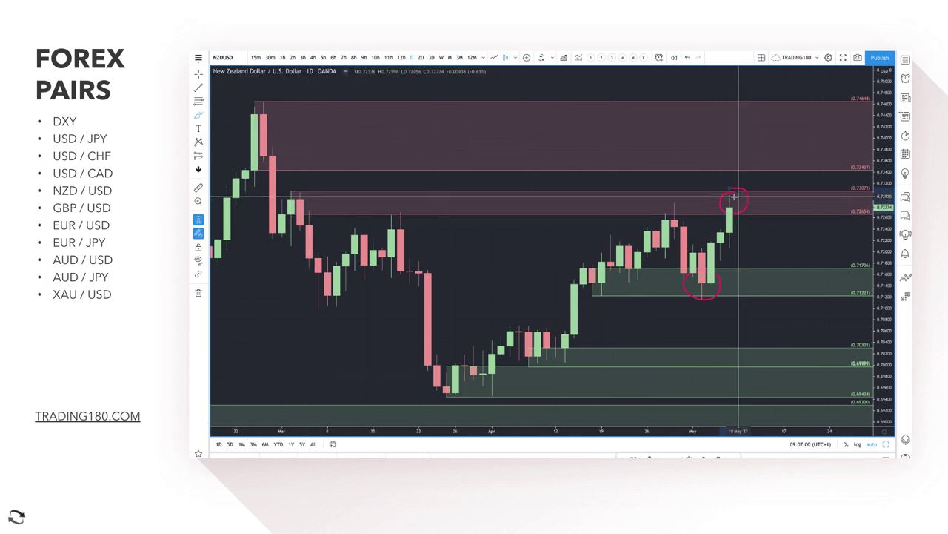
mouse_move(739, 193)
mouse_down()
mouse_move(799, 253)
mouse_move(802, 233)
mouse_up()
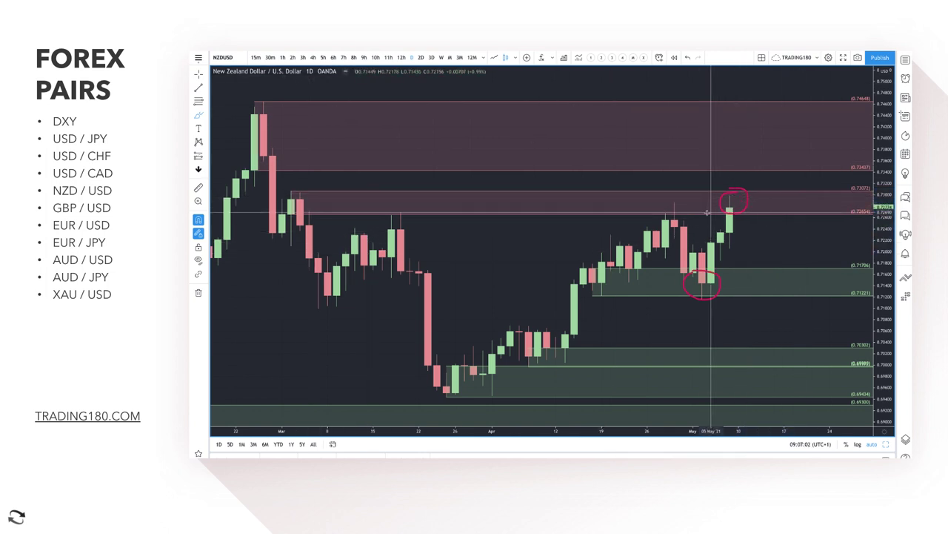
mouse_move(739, 123)
mouse_down()
mouse_move(782, 192)
mouse_move(794, 180)
mouse_up()
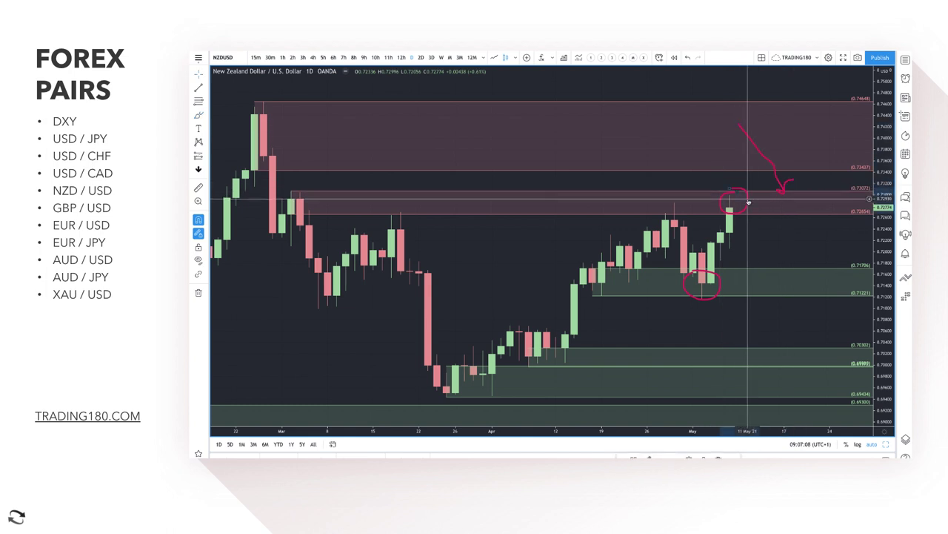
scroll(741, 222, down, 3)
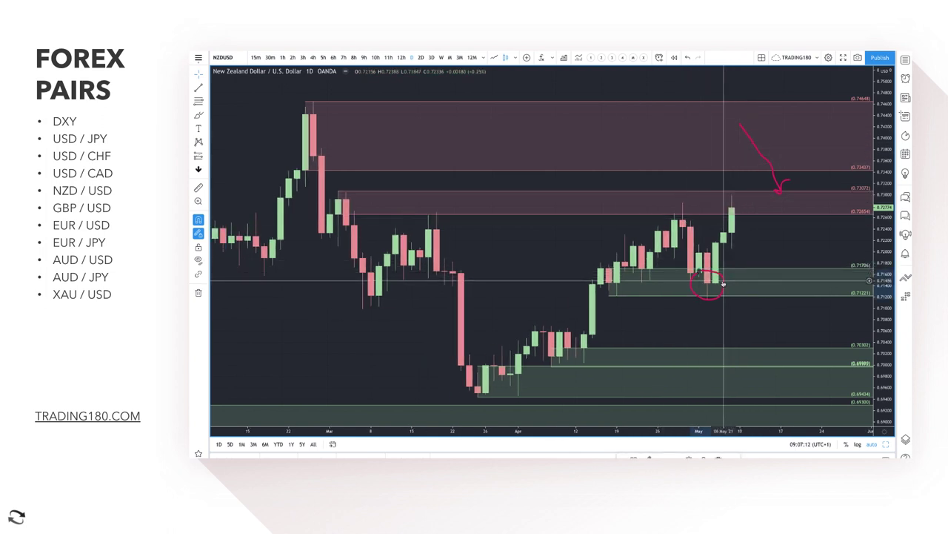
key(ctrl+z)
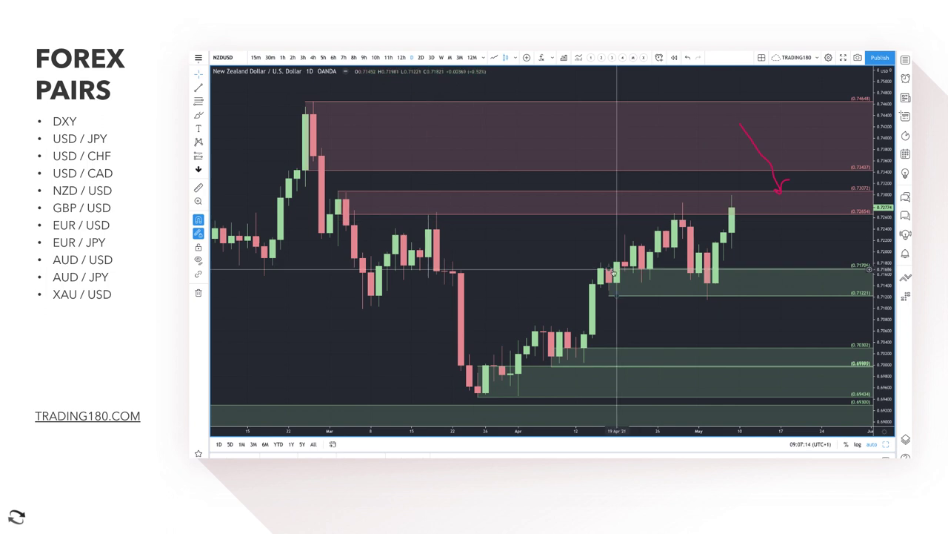
Step: Resize NZDUSD's 0.71221–0.71706 demand zone to span 0.71156–0.71975 starting at the 4 May 2021 candle, and select the brushed downward arrow
drag(610, 269, 616, 252)
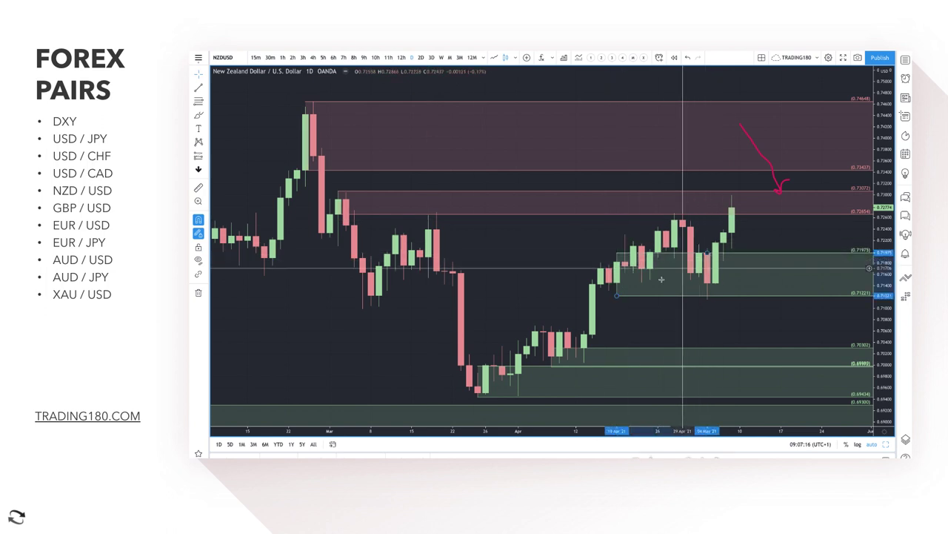
drag(625, 294, 706, 298)
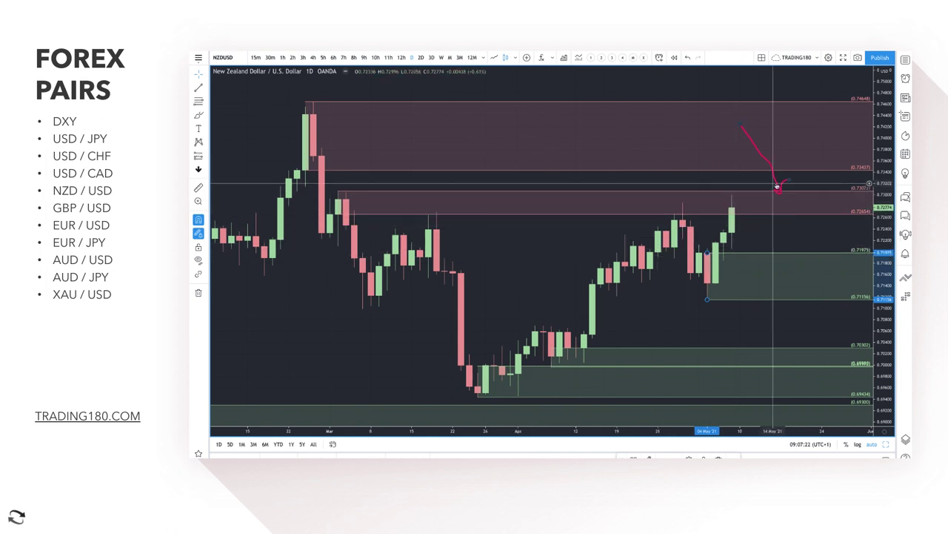
click(777, 186)
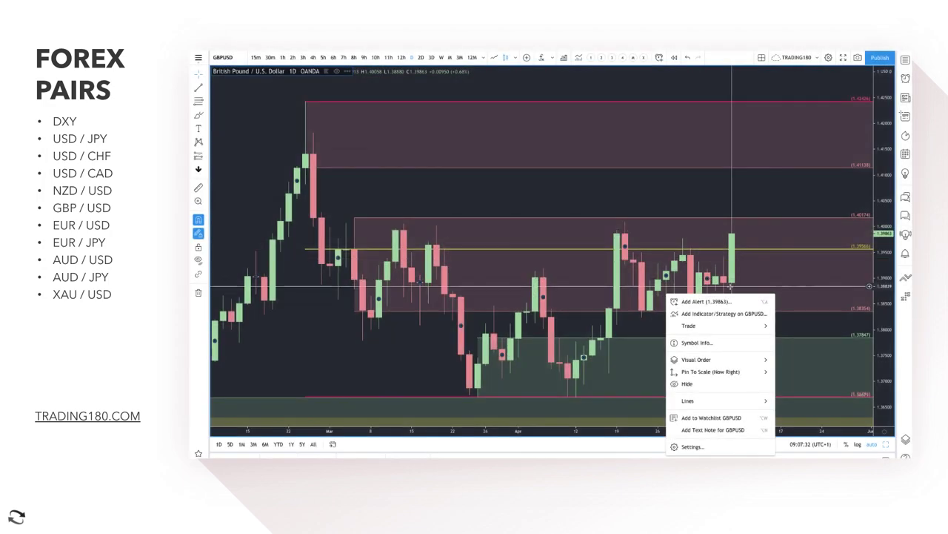
Step: For GBPUSD, read the Guardian article on the Bank of England forecast, highlighting its opening sentence on UK growth and recovery
click(790, 275)
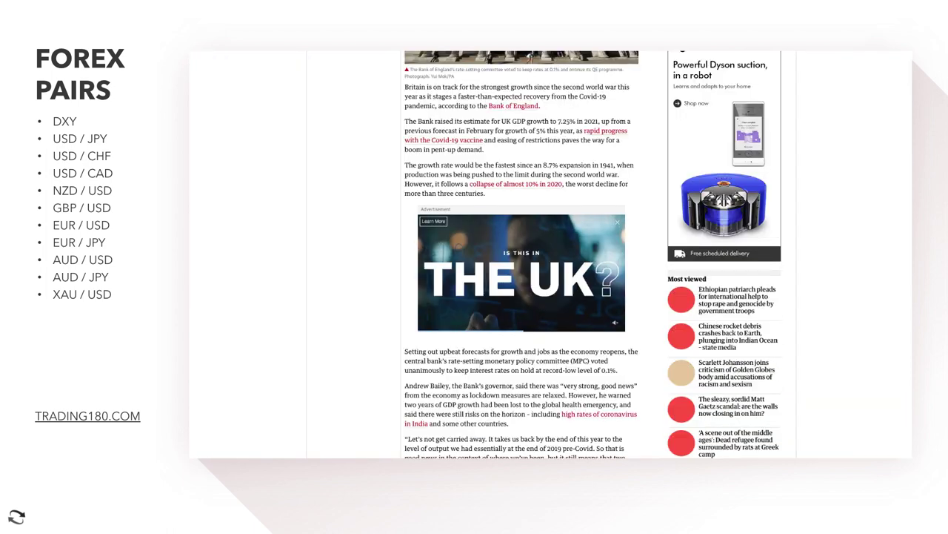
scroll(562, 151, up, 5)
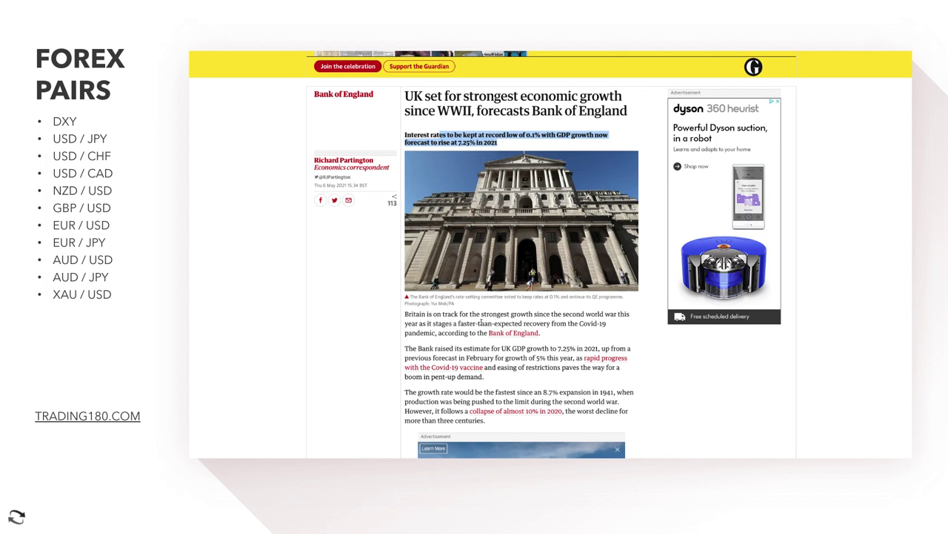
drag(405, 313, 487, 314)
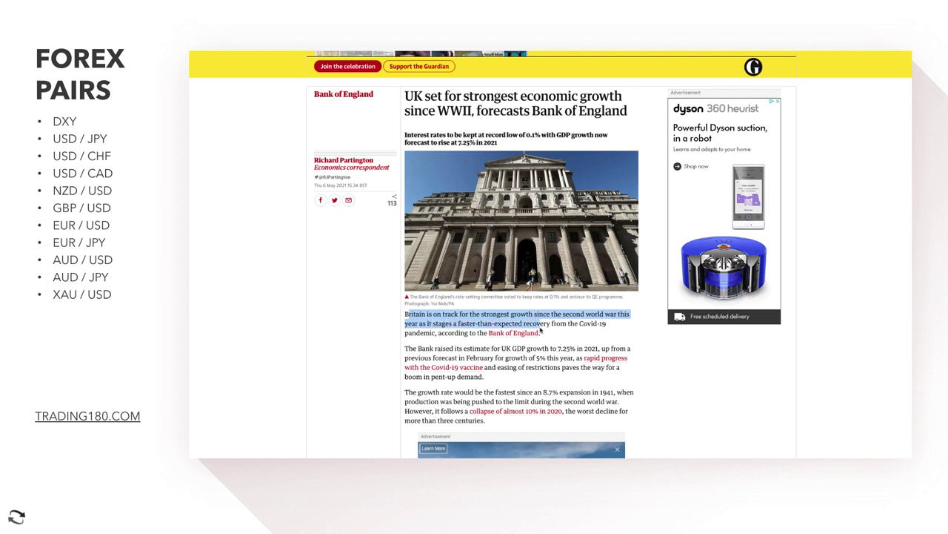
click(438, 331)
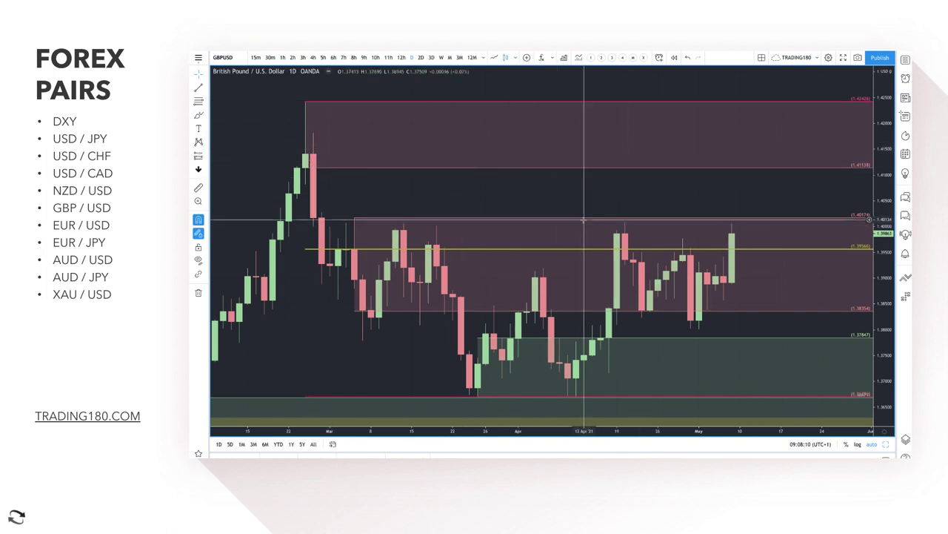
Step: On the GBPUSD daily chart, raise the lower edge of the supply zone topped at 1.40174 to 1.39334
right_click(660, 265)
click(614, 299)
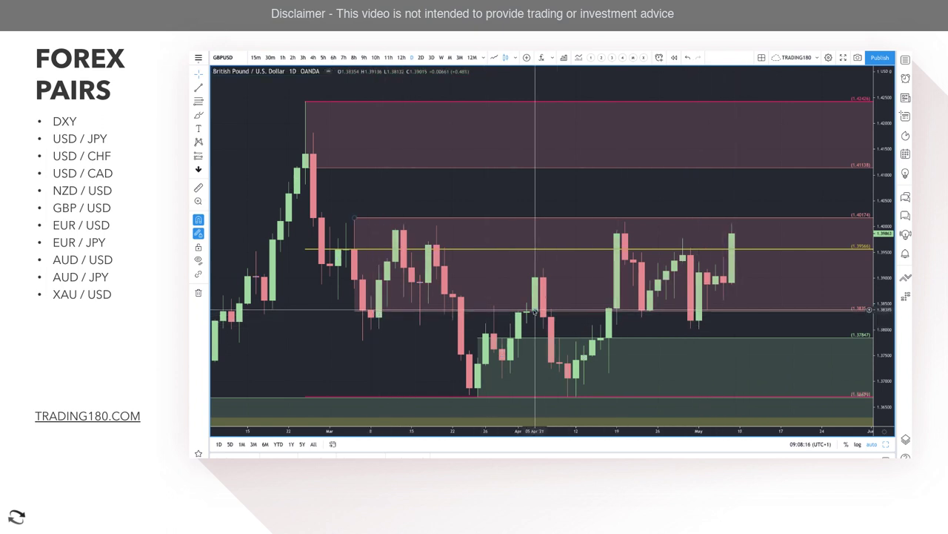
drag(543, 310, 543, 273)
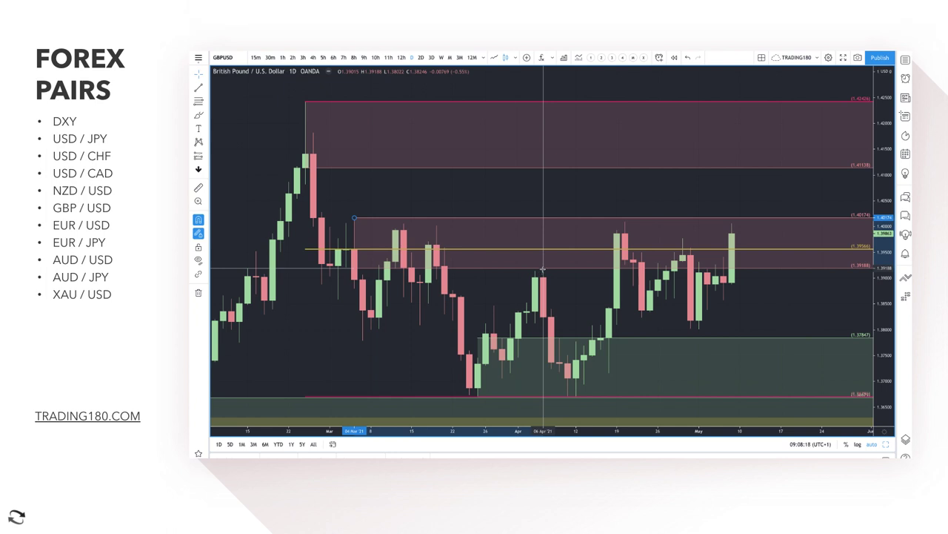
drag(682, 266, 683, 258)
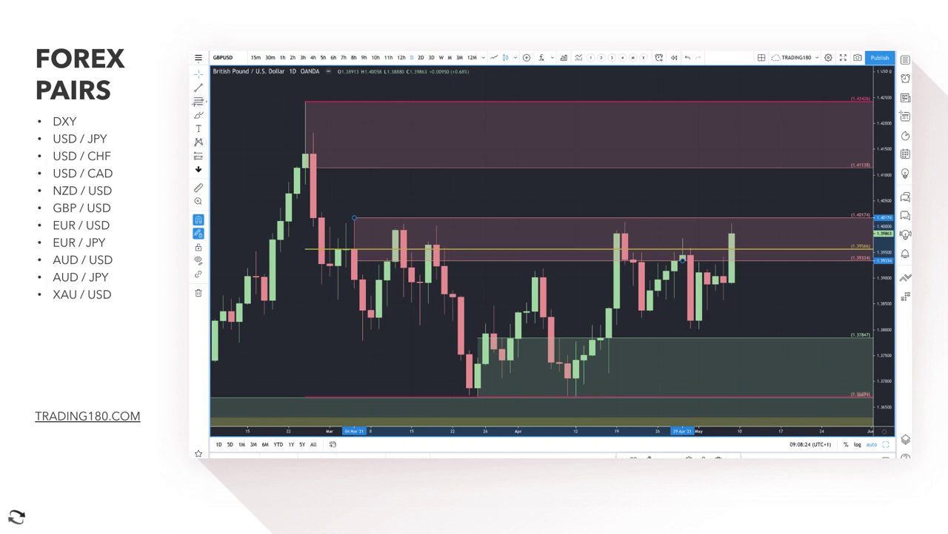
Step: Draw a green demand zone at 1.38012–1.39036 on GBPUSD, starting from the early May low
click(720, 277)
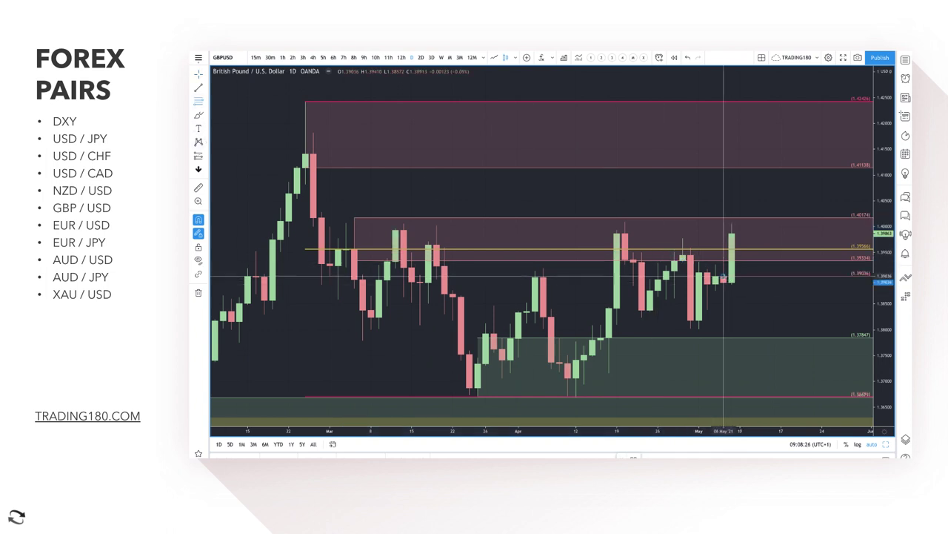
drag(723, 277, 699, 328)
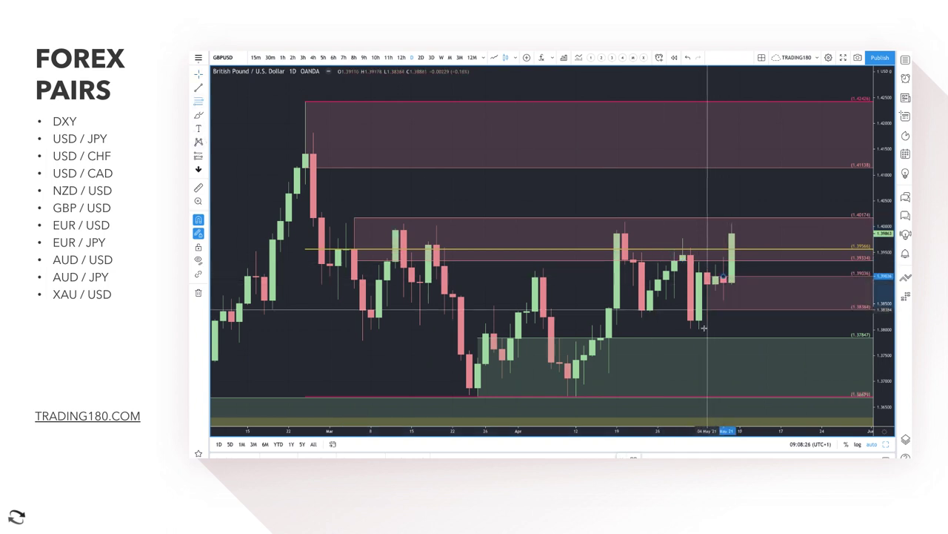
click(633, 457)
click(646, 327)
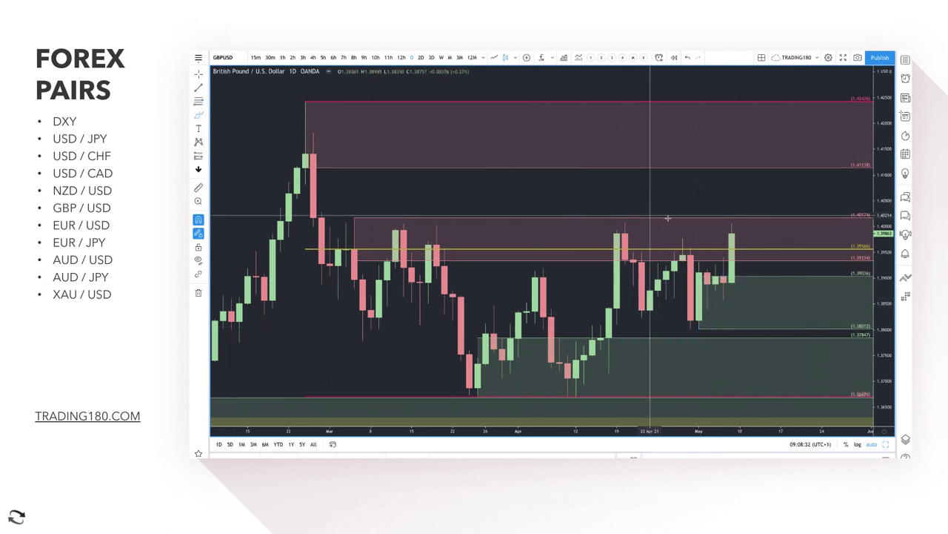
Step: Brush two GBPUSD paths from the latest candle: a dip to the 1.39036 zone with a rise, and a rally past 1.41138 with a pullback and rise
click(734, 221)
mouse_move(732, 221)
mouse_down()
mouse_move(756, 278)
mouse_move(813, 186)
mouse_move(814, 203)
mouse_up()
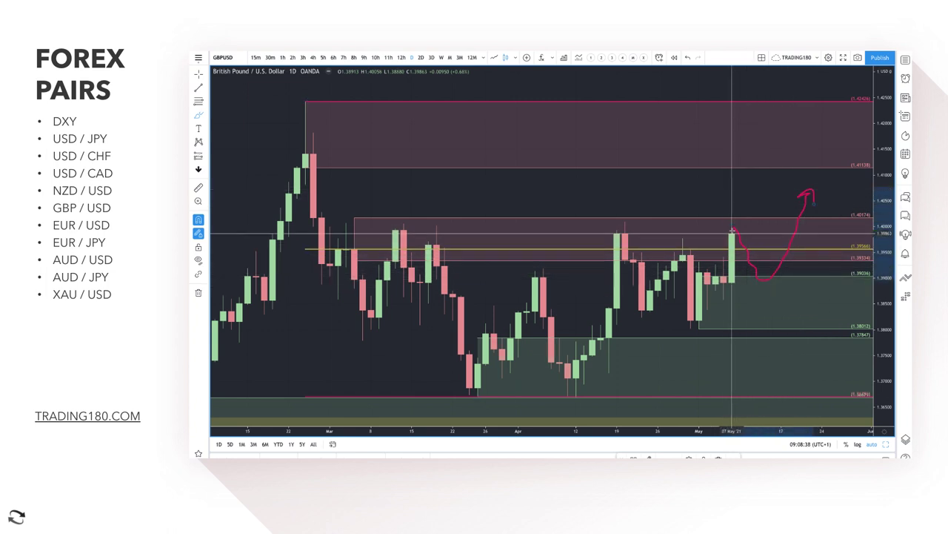
mouse_move(732, 232)
mouse_down()
mouse_move(759, 155)
mouse_move(786, 241)
mouse_move(824, 180)
mouse_move(832, 194)
mouse_up()
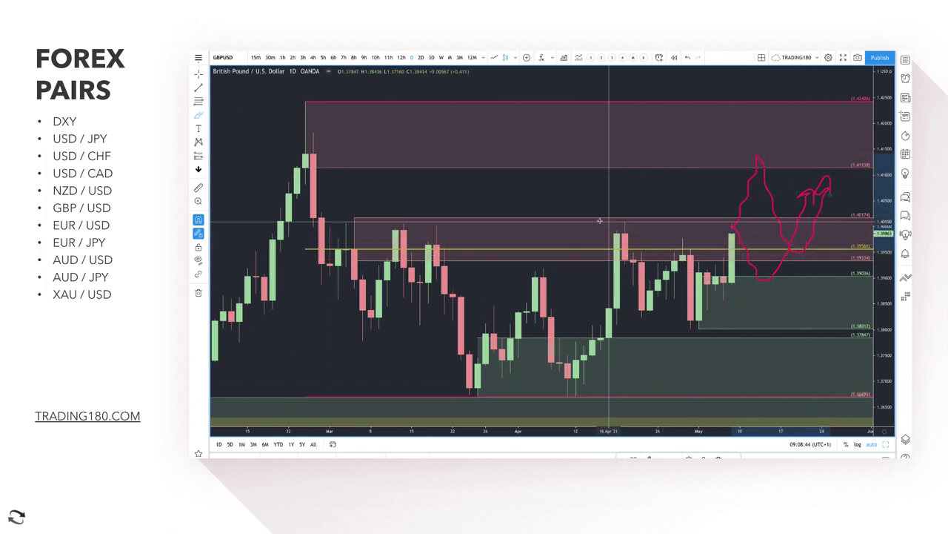
scroll(518, 213, down, 5)
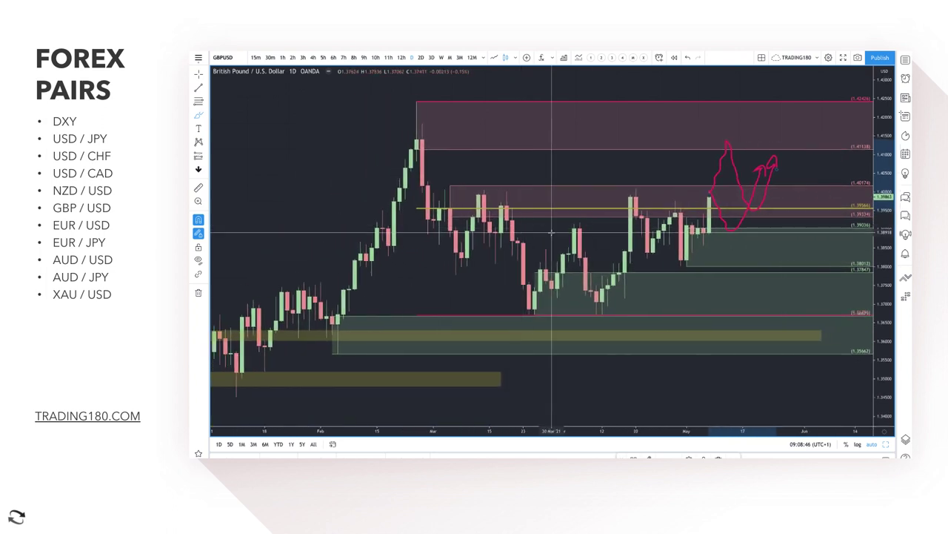
Step: Clear both brushed paths and brush an arrow from GBPUSD's latest candle rising into the 1.41138–1.42426 supply zone and turning down
scroll(551, 232, up, 3)
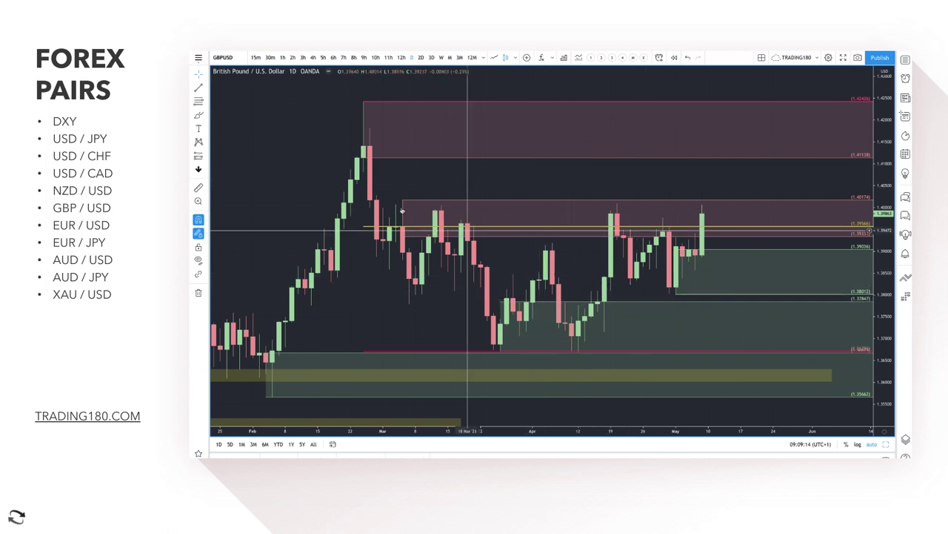
click(198, 115)
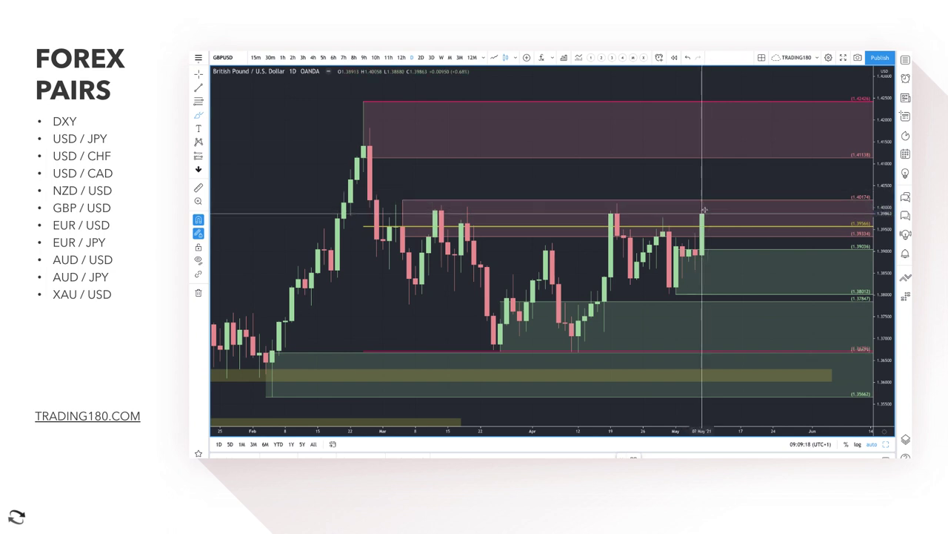
mouse_move(701, 213)
mouse_down()
mouse_move(721, 141)
mouse_move(736, 131)
mouse_move(771, 179)
mouse_move(782, 165)
mouse_up()
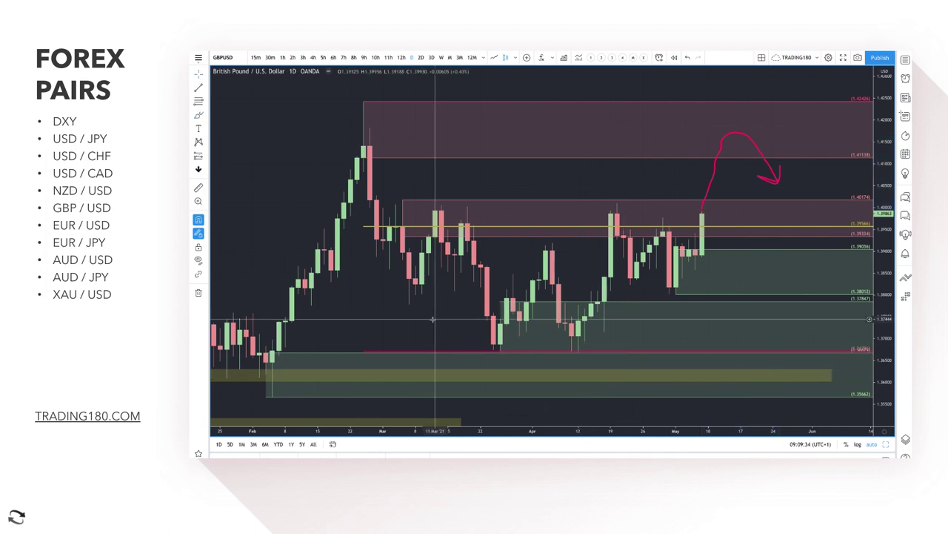
Step: On the EURUSD daily chart, compress the price scale to reach 1.25000 and brush a circle at that level above late May
scroll(433, 319, right, 1)
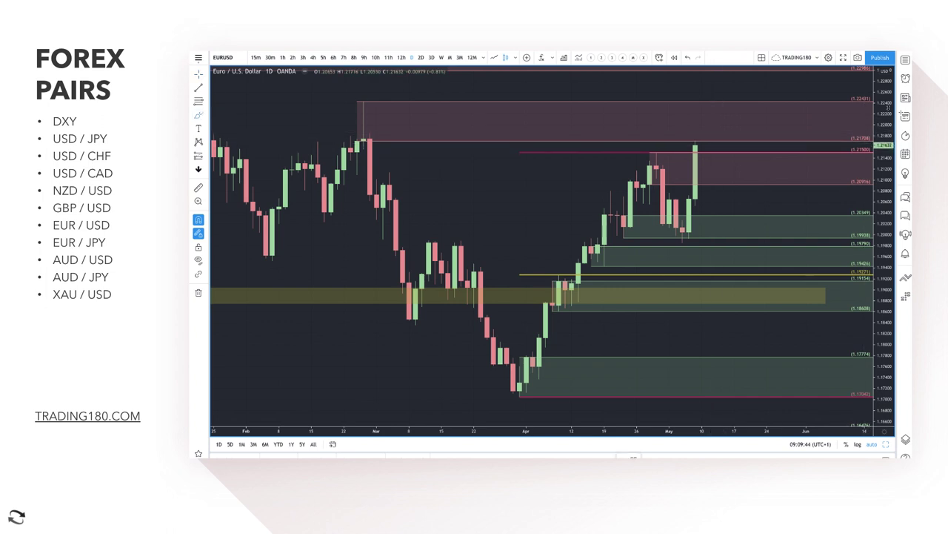
drag(886, 87, 886, 185)
drag(887, 221, 886, 215)
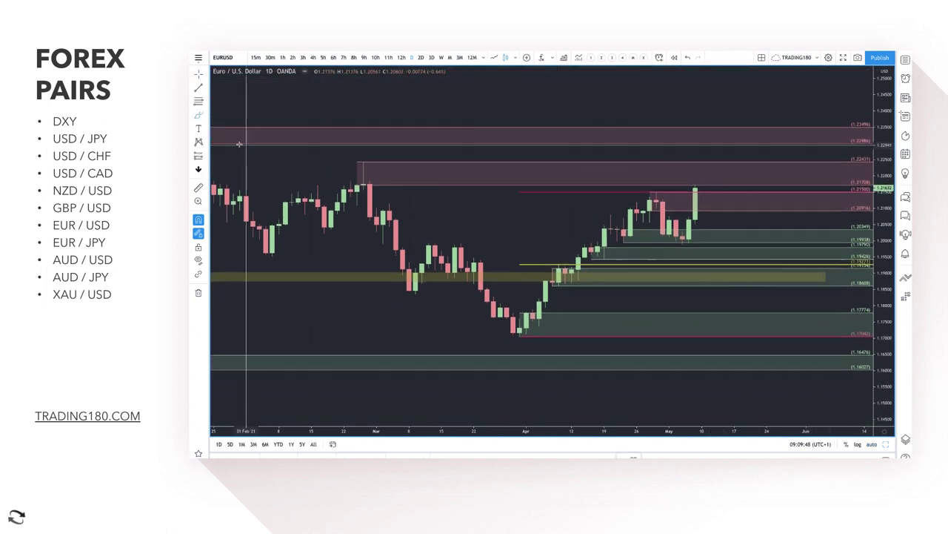
click(198, 117)
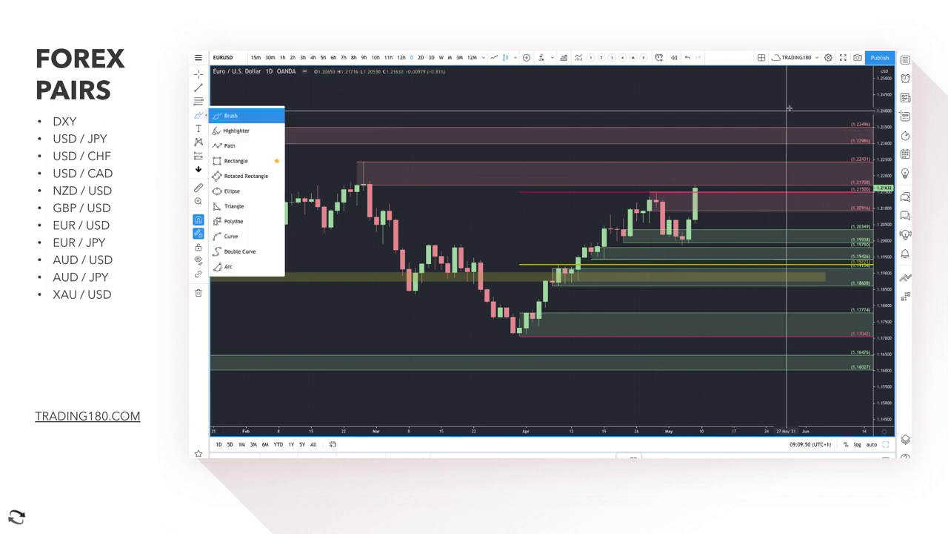
mouse_move(778, 74)
mouse_down()
mouse_move(763, 77)
mouse_move(794, 81)
mouse_move(775, 75)
mouse_up()
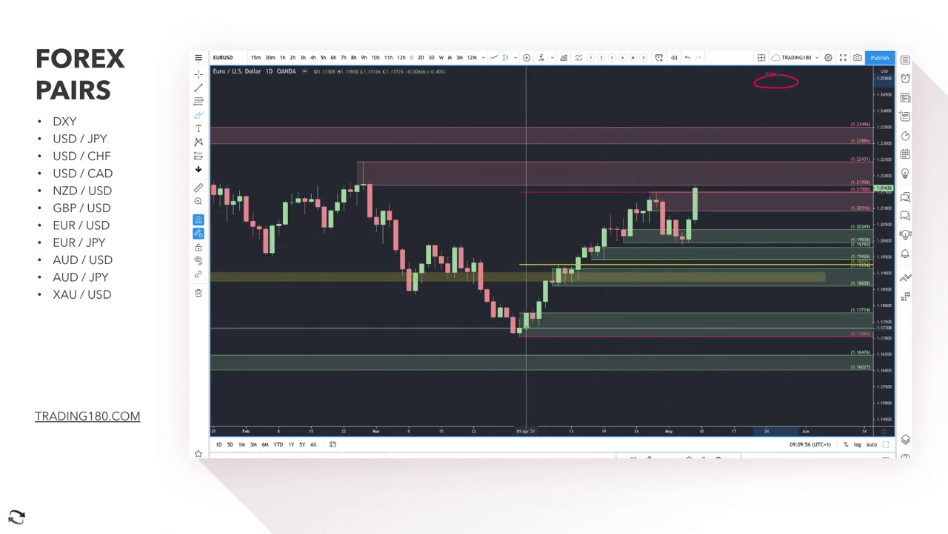
Step: Clear the brushed marks from the EURUSD chart and restore automatic price scaling
mouse_move(526, 326)
mouse_down()
mouse_move(625, 219)
mouse_move(610, 216)
mouse_move(631, 231)
mouse_up()
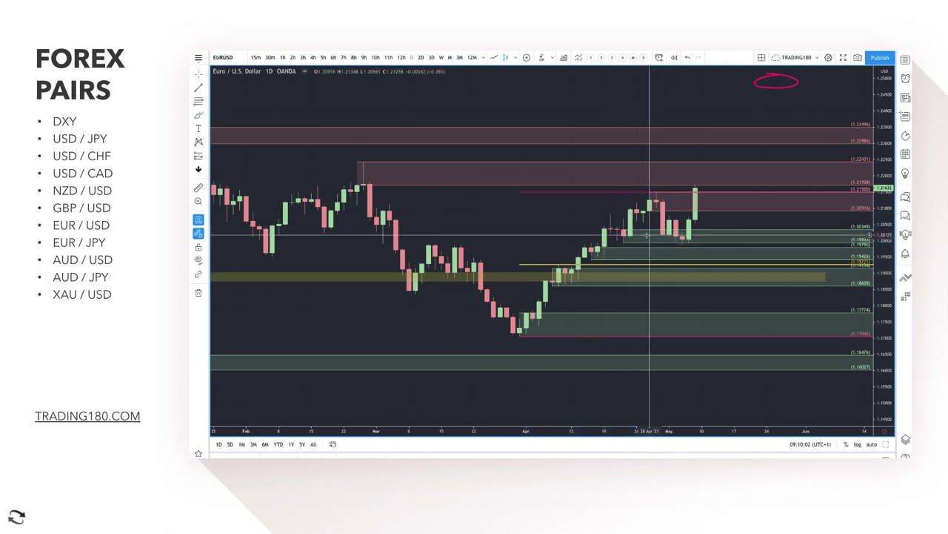
key(ctrl+z)
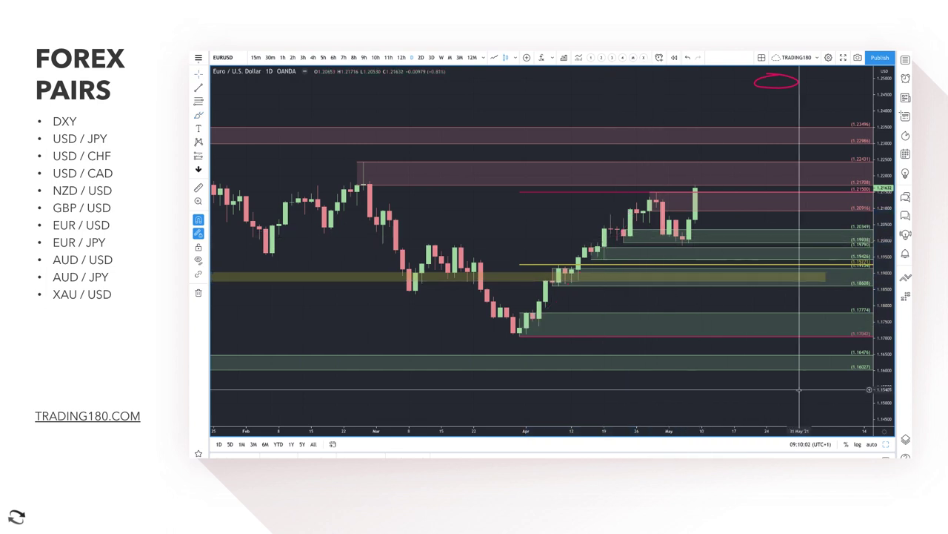
click(871, 445)
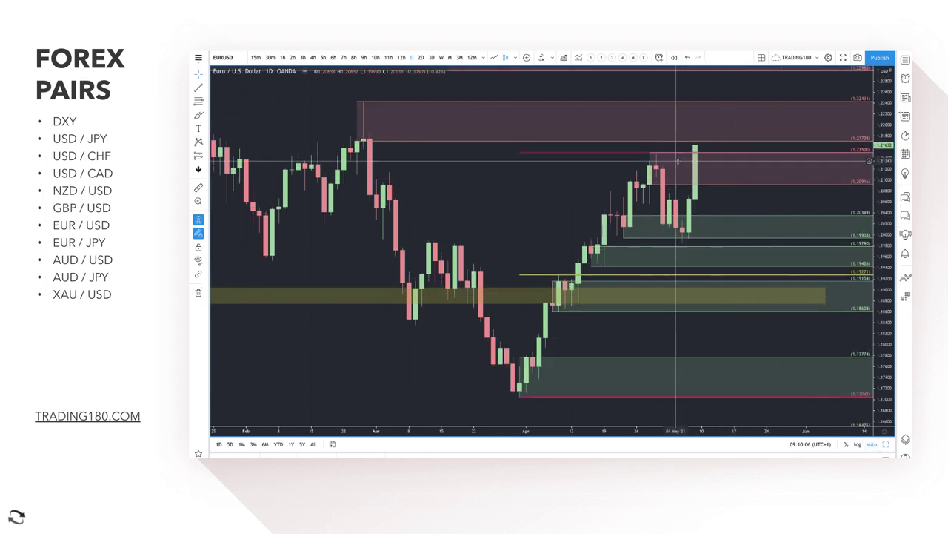
Step: Brush a circle around EURUSD's early May low inside the 1.19938–1.20349 demand zone
click(198, 114)
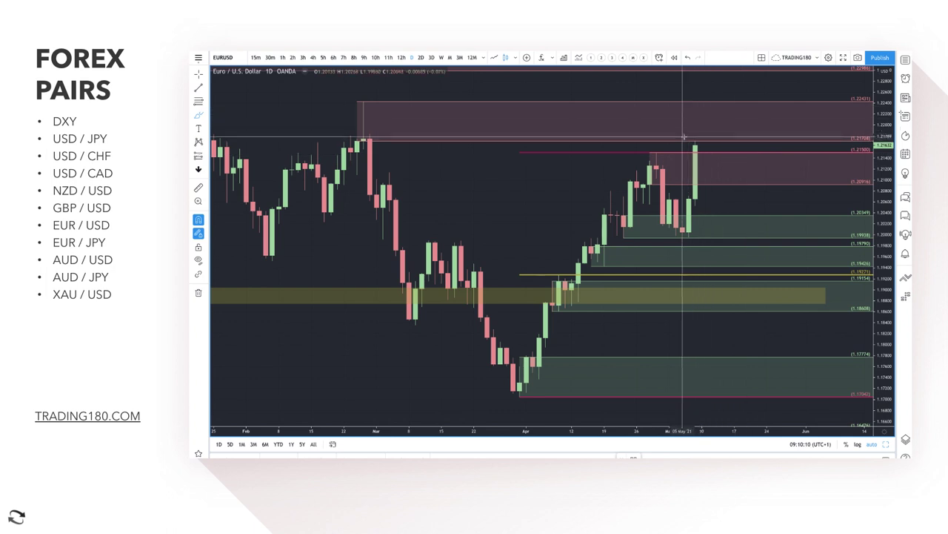
scroll(773, 155, down, 5)
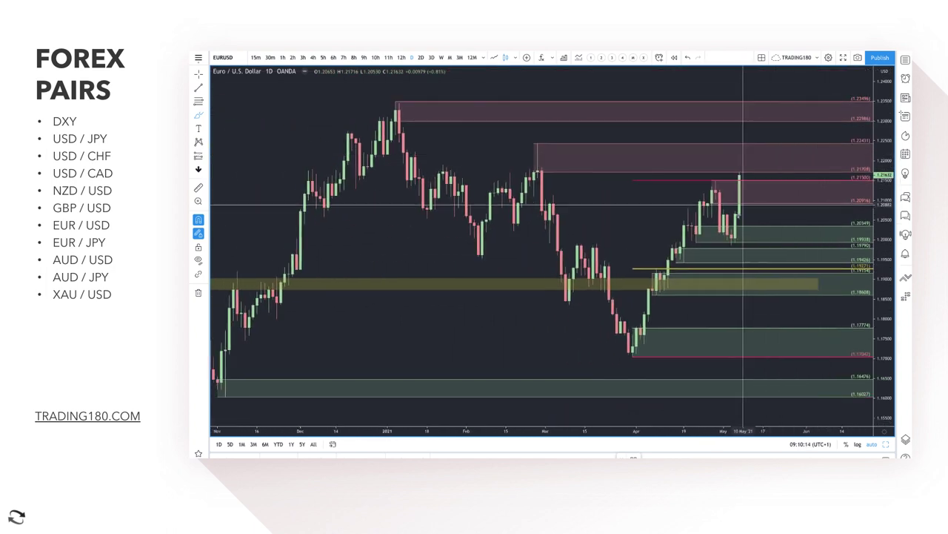
scroll(741, 236, up, 4)
scroll(753, 237, up, 2)
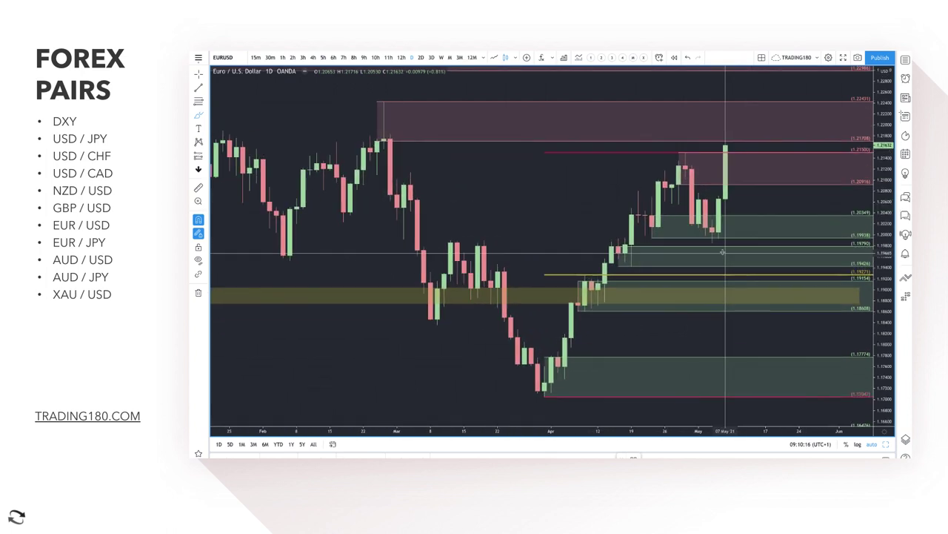
drag(699, 225, 730, 229)
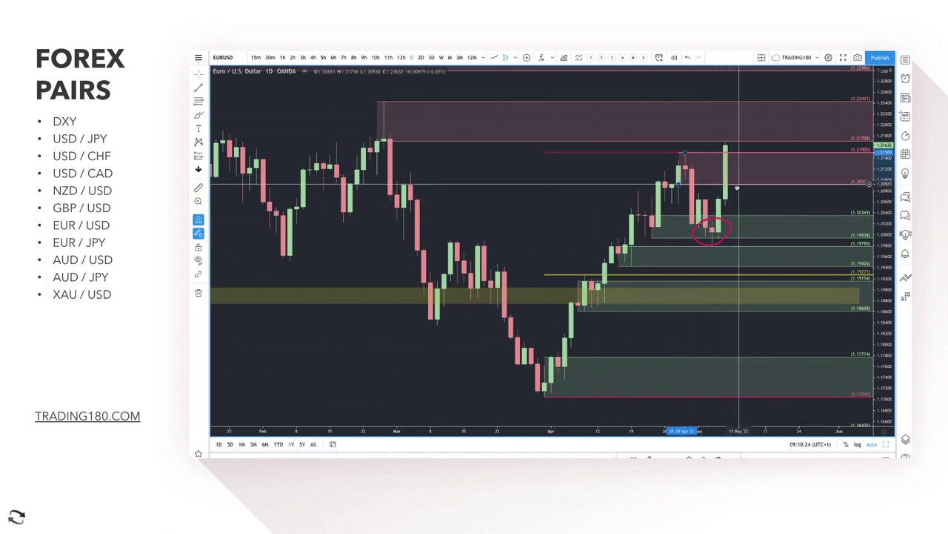
Step: Delete the 1.20916–1.21500 supply zone and the retracement lines spanning 1.17042 to 1.21500 on EURUSD
key(Escape)
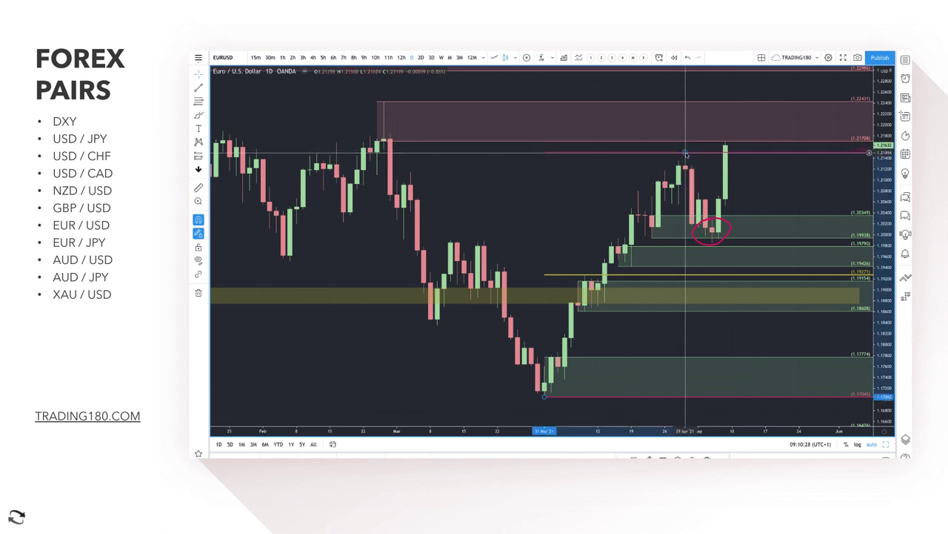
key(ctrl+z)
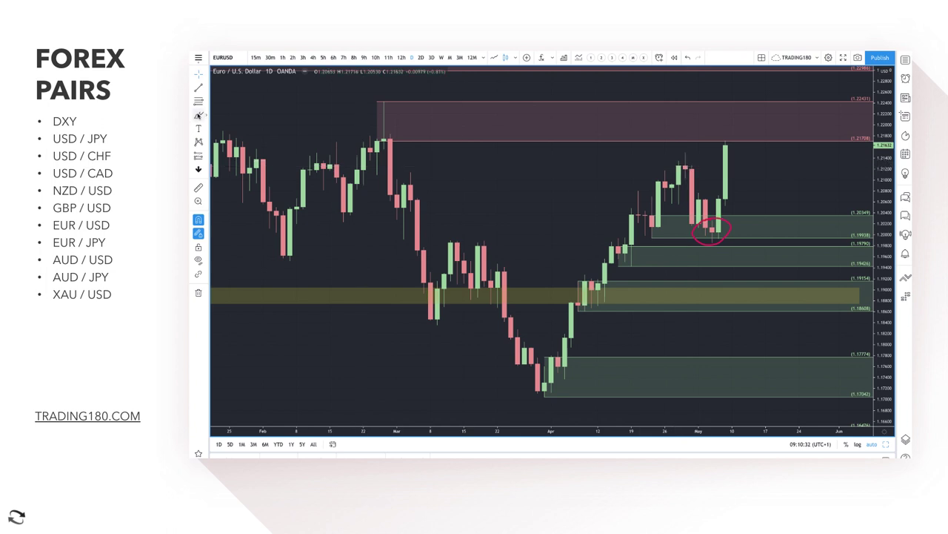
Step: Brush a circle around EURUSD's late April high and an arrow falling from it into the 1.18608–1.19154 zone before rising
drag(689, 166, 677, 155)
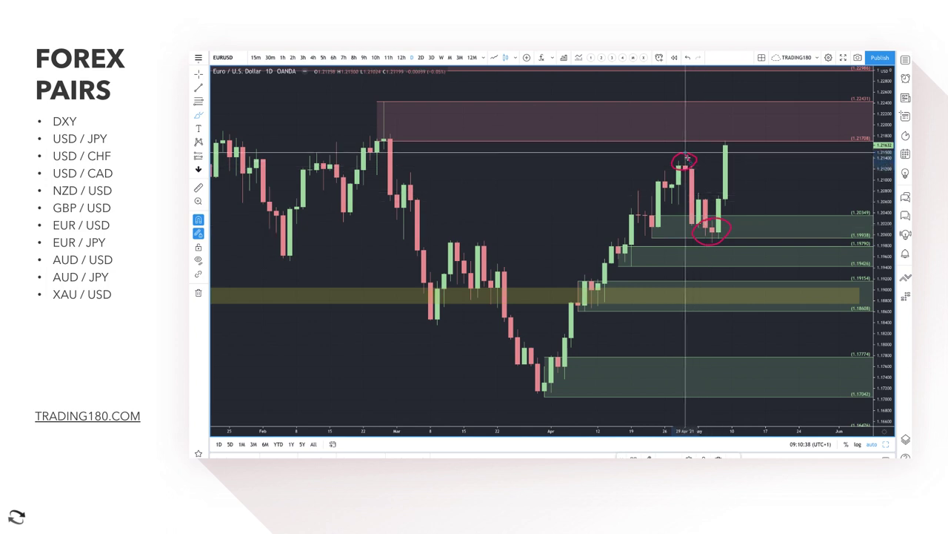
mouse_move(688, 157)
mouse_down()
mouse_move(730, 289)
mouse_move(759, 261)
mouse_move(805, 169)
mouse_up()
drag(774, 194, 808, 194)
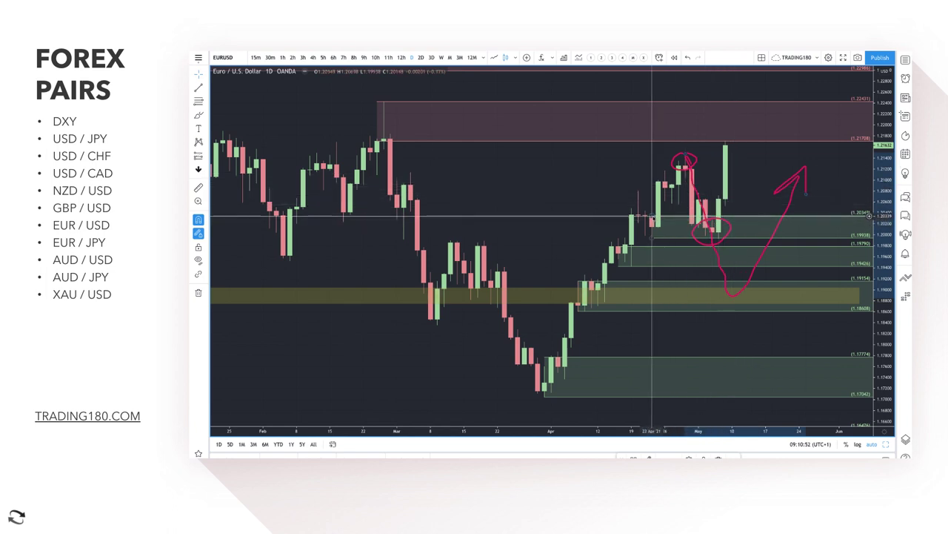
Step: Move EURUSD's highest demand zone to 1.19860–1.20133 at the early May low and clear all brushed circles and paths
drag(652, 214, 714, 241)
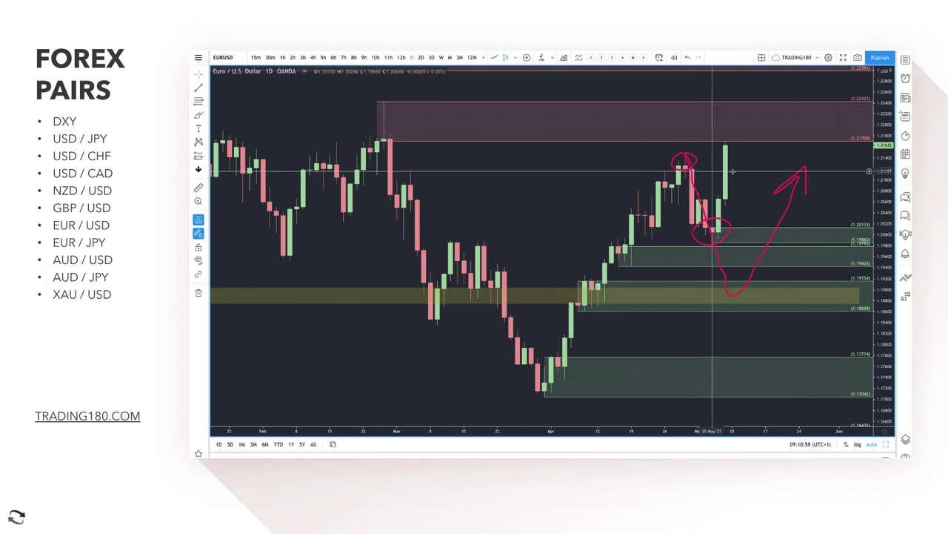
right_click(766, 215)
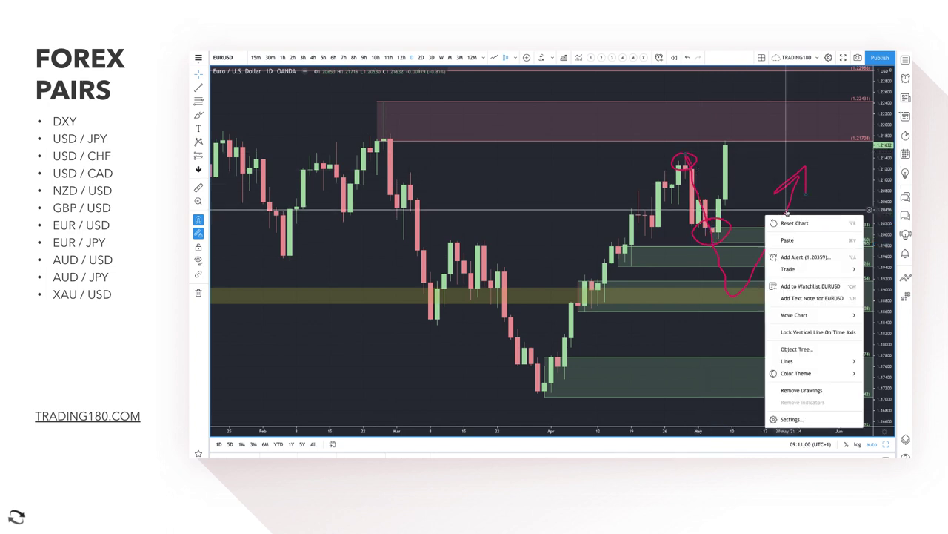
click(786, 214)
key(ctrl+z)
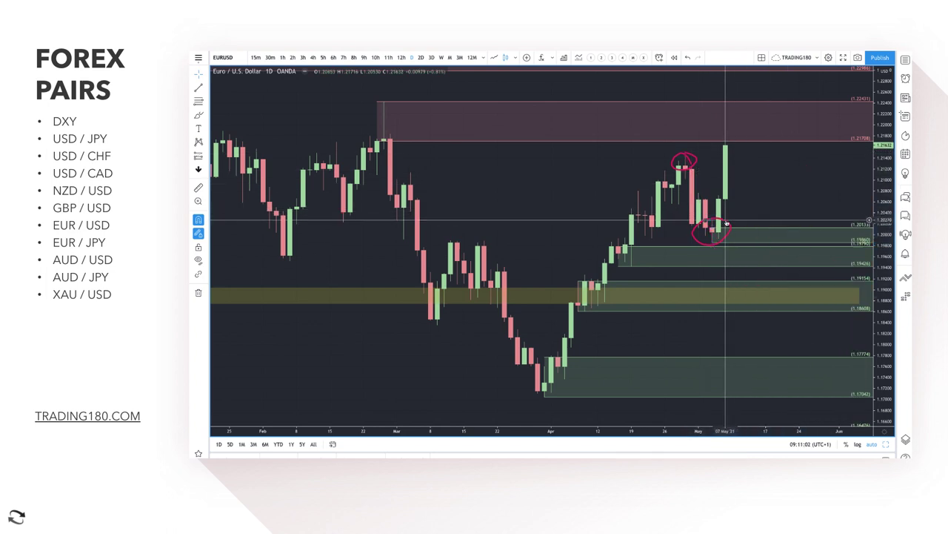
key(ctrl+z)
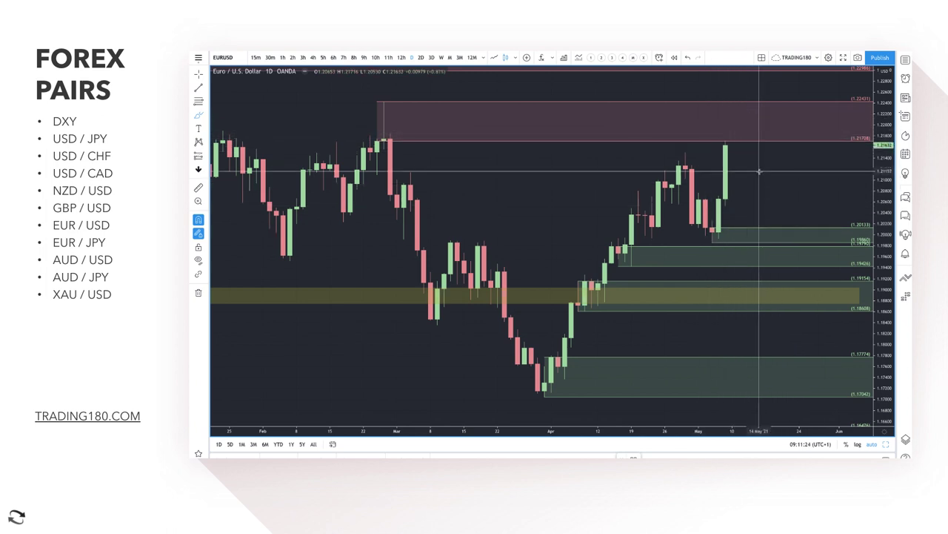
Step: Review the Bloomberg article on the ECB possibly slowing bond-buying in June and return to the EURUSD chart
scroll(678, 181, down, 3)
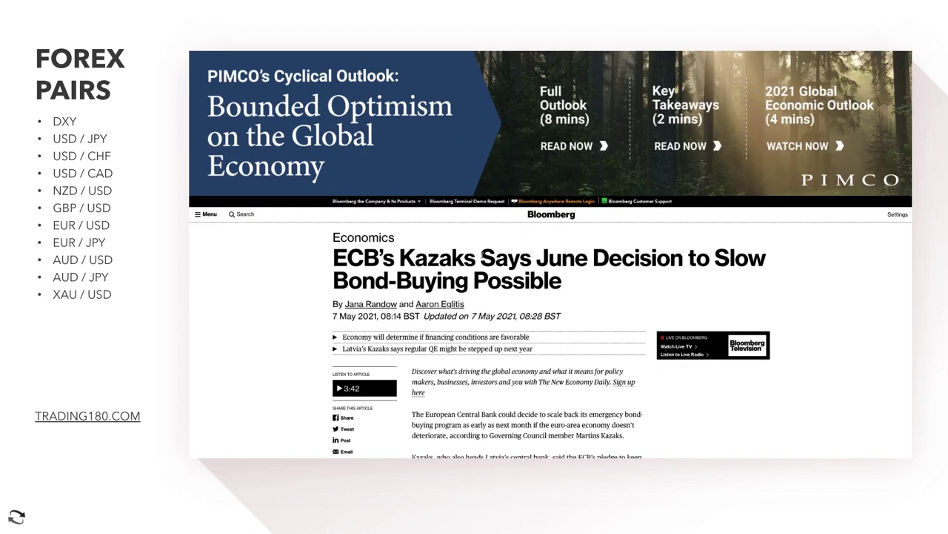
scroll(483, 256, down, 2)
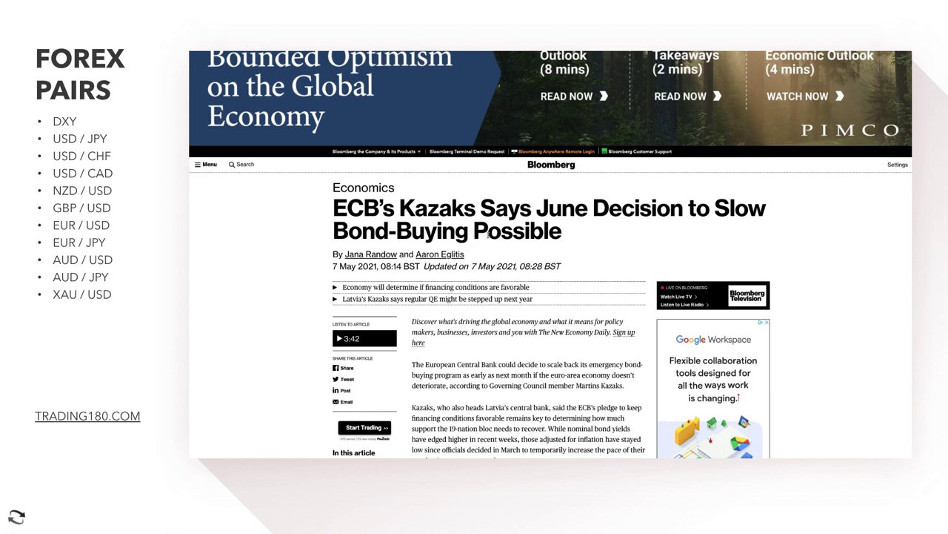
scroll(529, 320, down, 3)
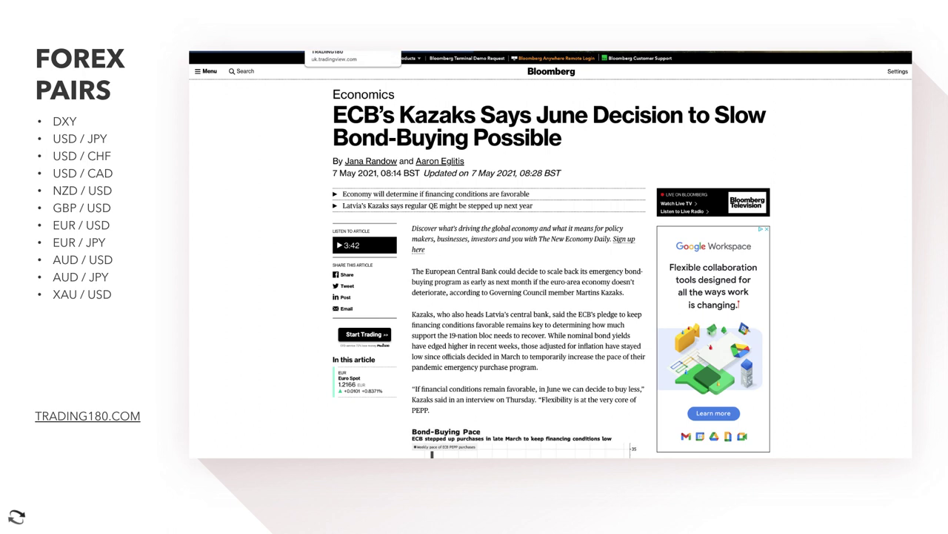
click(353, 52)
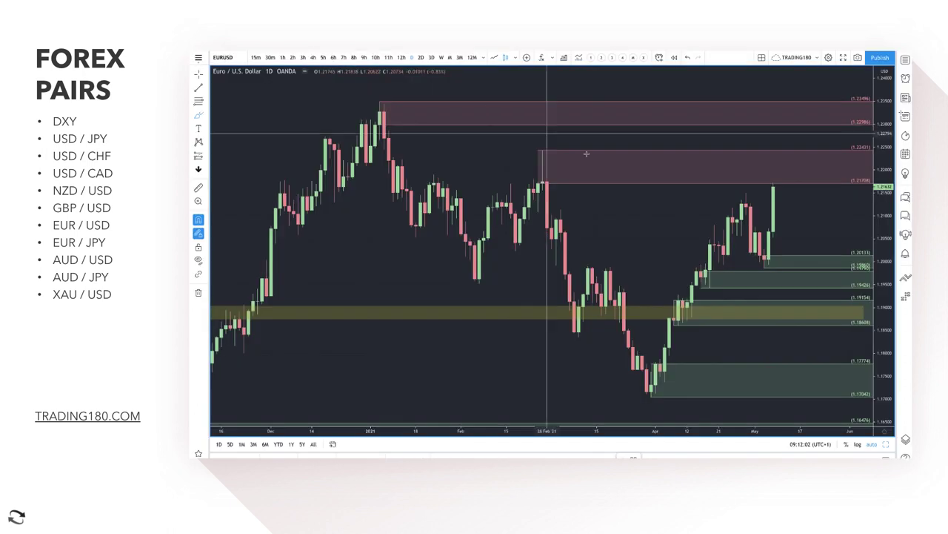
Step: Brush a circle around EURUSD's latest candle near 1.21708 and a path dipping into the 1.19860–1.20133 demand zone before rising
click(195, 118)
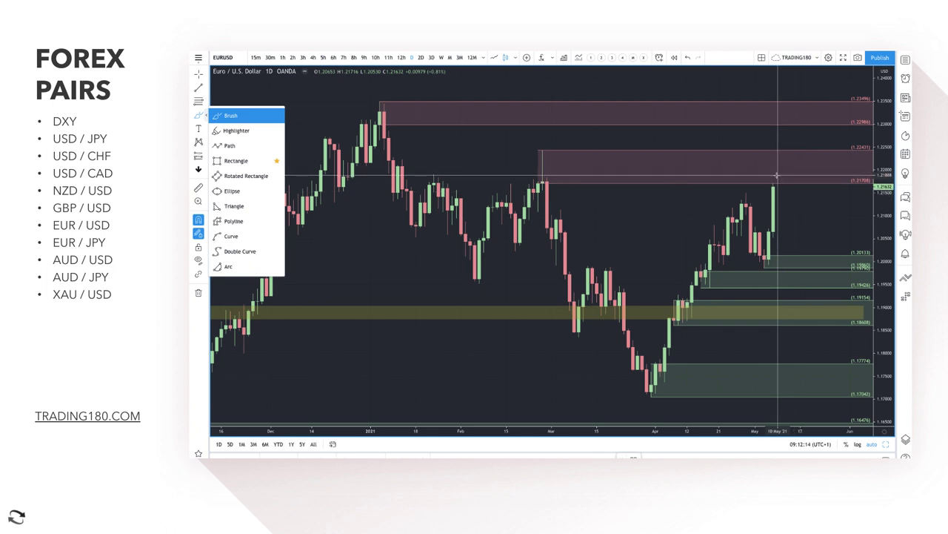
mouse_move(777, 175)
mouse_down()
mouse_move(769, 188)
mouse_move(782, 184)
mouse_up()
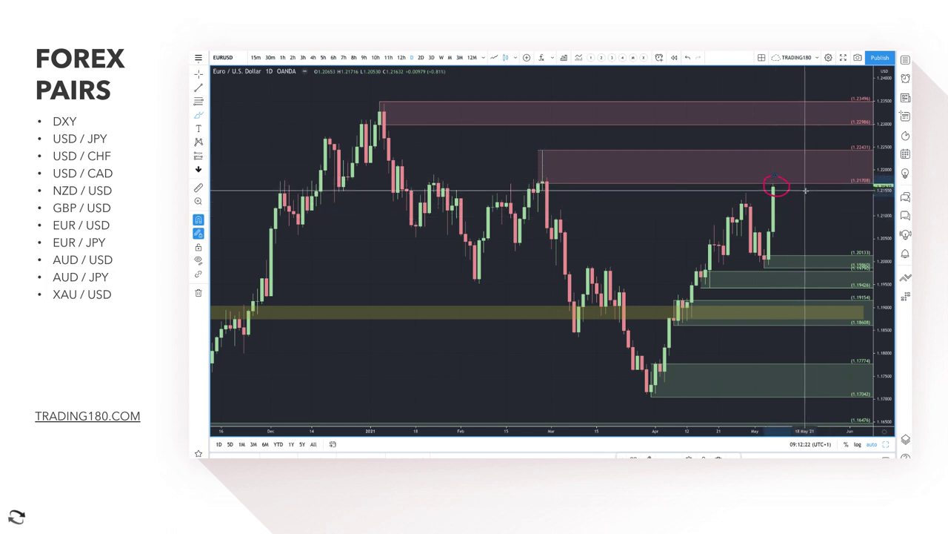
scroll(801, 189, down, 2)
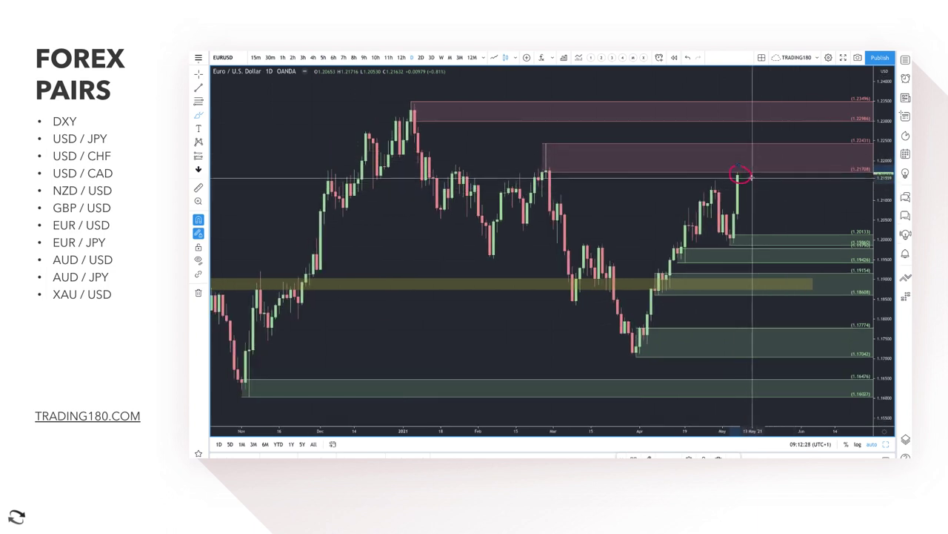
mouse_move(743, 181)
mouse_down()
mouse_move(763, 235)
mouse_move(799, 191)
mouse_move(808, 206)
mouse_up()
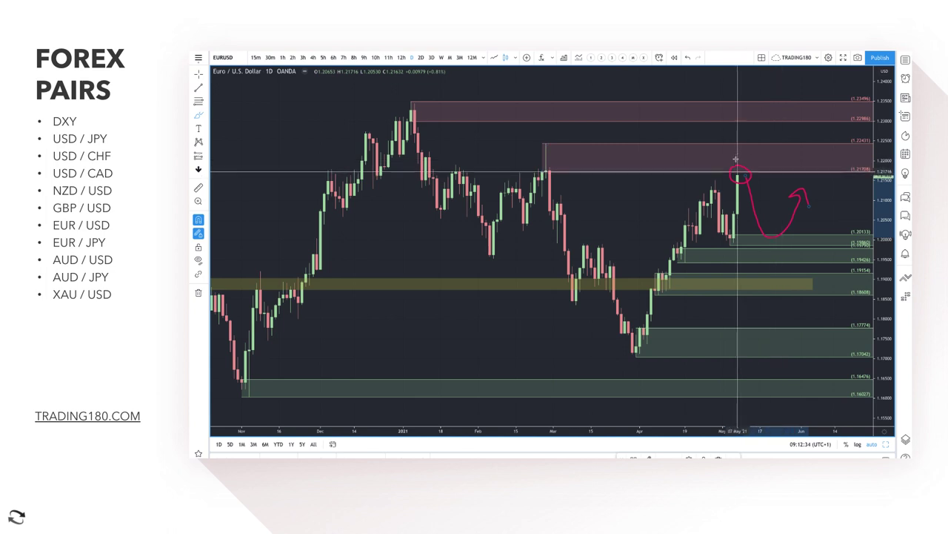
Step: Brush arrows turning down from EURUSD's 1.21708–1.22431 and 1.22986–1.23496 supply zones
mouse_move(739, 169)
mouse_down()
mouse_move(750, 120)
mouse_move(757, 163)
mouse_move(774, 177)
mouse_move(795, 153)
mouse_move(809, 152)
mouse_up()
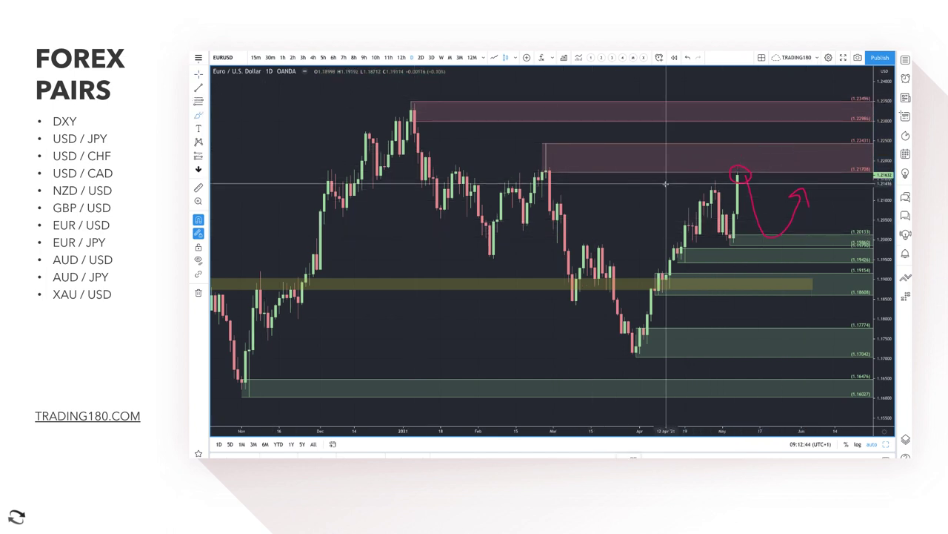
mouse_move(753, 154)
mouse_down()
mouse_move(769, 186)
mouse_move(783, 178)
mouse_up()
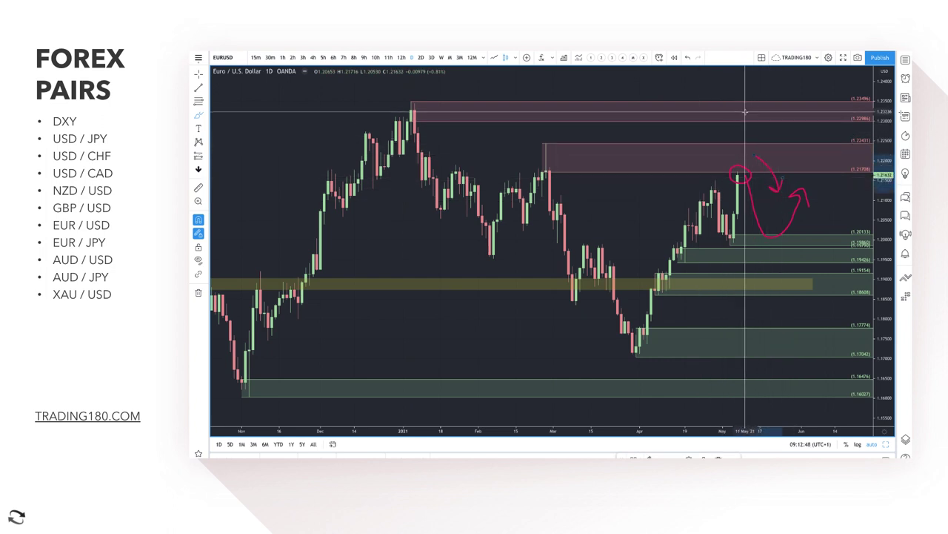
mouse_move(747, 113)
mouse_down()
mouse_move(792, 151)
mouse_move(800, 138)
mouse_up()
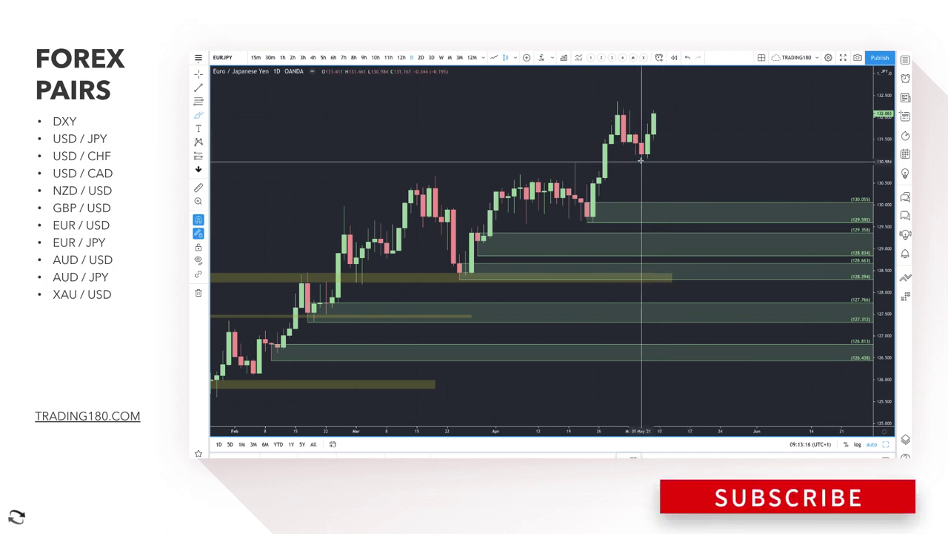
Step: On the EURJPY daily chart, brush a rising arrow from the early May low and draw a demand zone there at 130.984–131.411
drag(643, 159, 690, 111)
drag(676, 116, 694, 109)
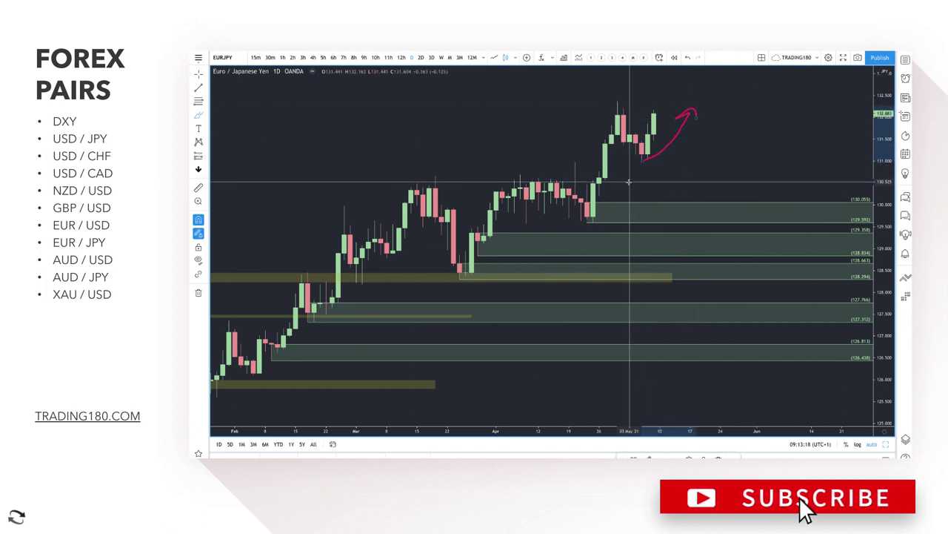
scroll(629, 141, up, 3)
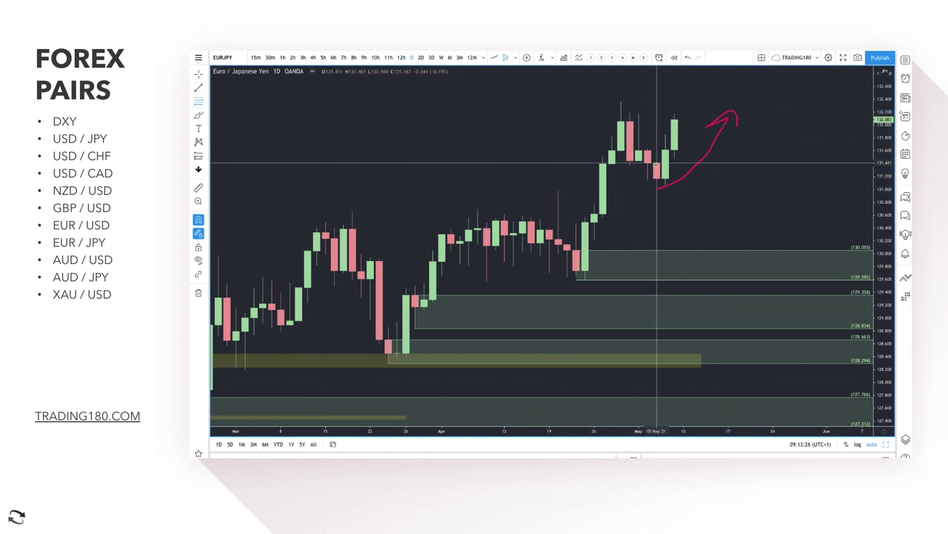
drag(656, 163, 656, 190)
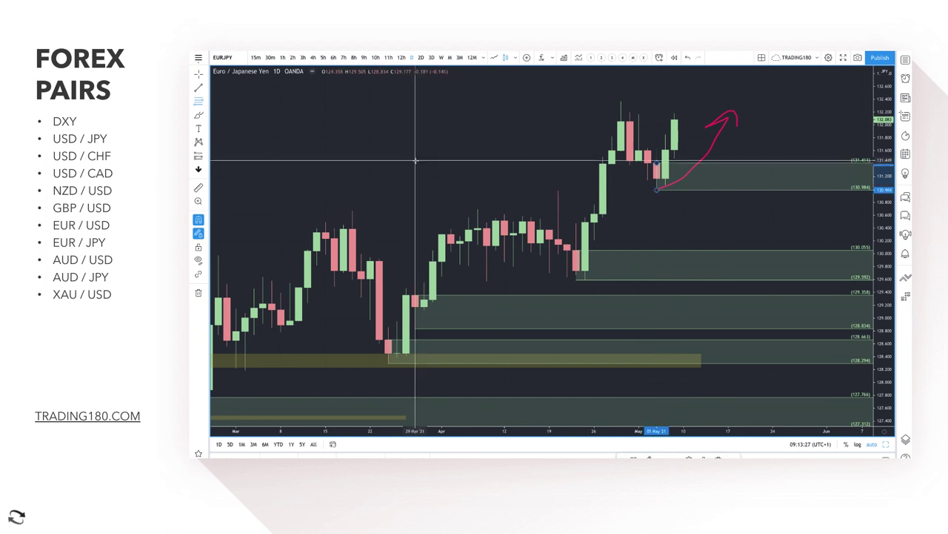
Step: Brush EURJPY paths showing a rise from the latest candle, and dips into the 130.984–131.411 and 129.592–130.055 demand zones that turn upward
click(200, 116)
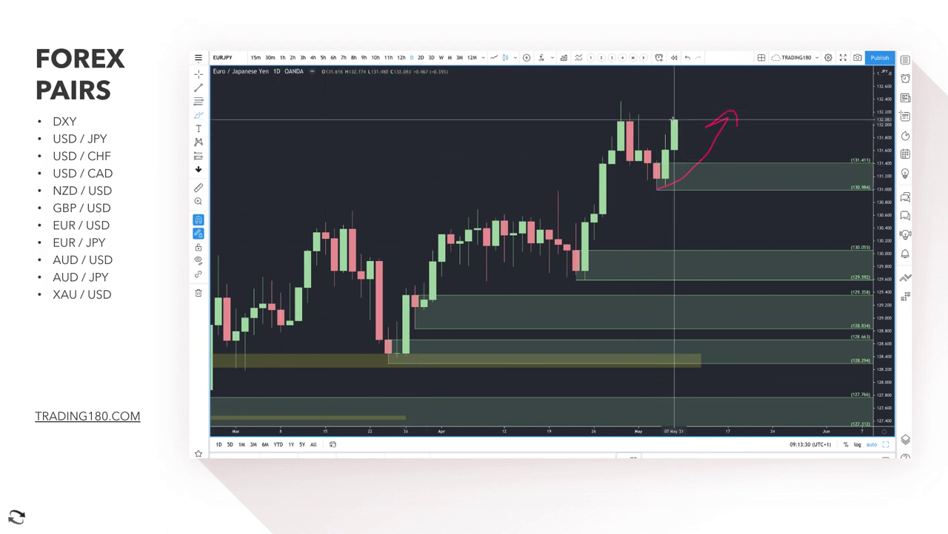
drag(674, 119, 701, 86)
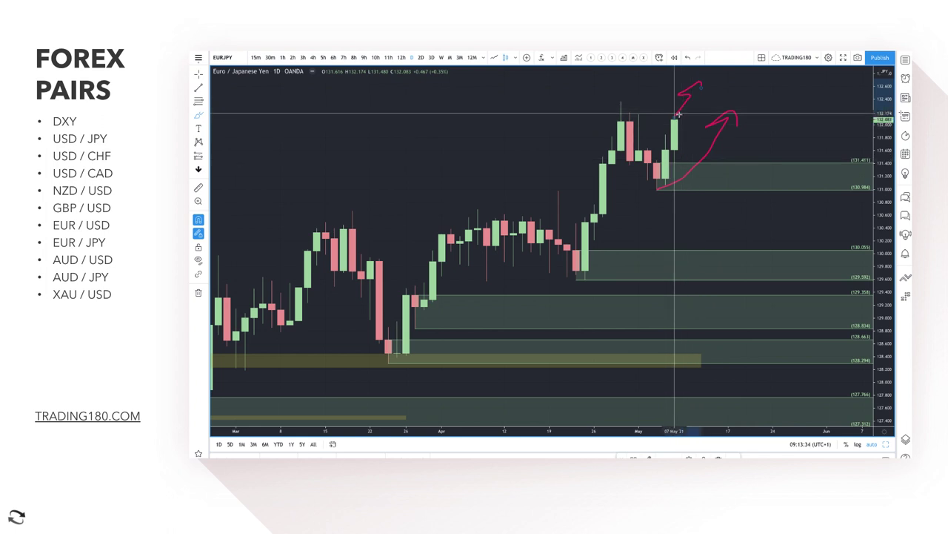
mouse_move(678, 114)
mouse_down()
mouse_move(703, 169)
mouse_move(763, 157)
mouse_move(755, 147)
mouse_up()
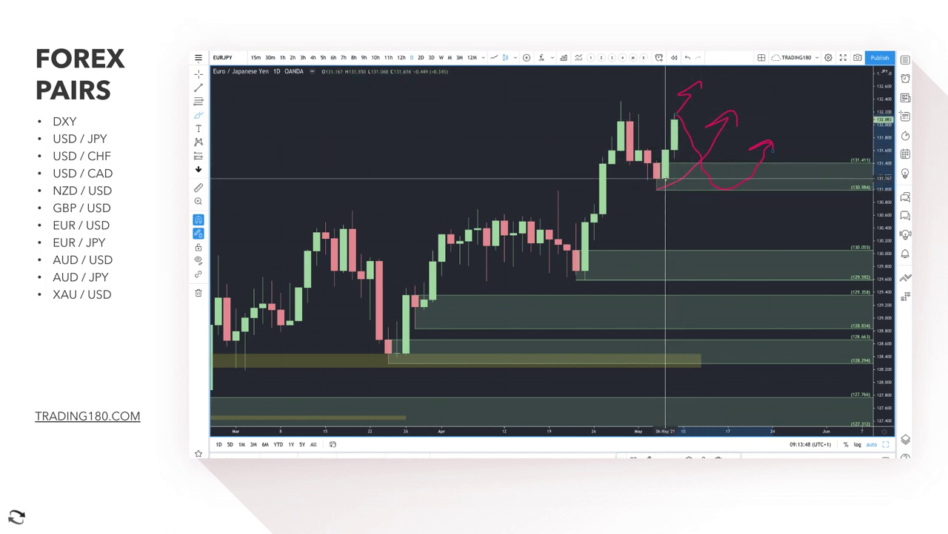
mouse_move(671, 183)
mouse_down()
mouse_move(693, 245)
mouse_move(735, 263)
mouse_move(781, 211)
mouse_move(792, 252)
mouse_up()
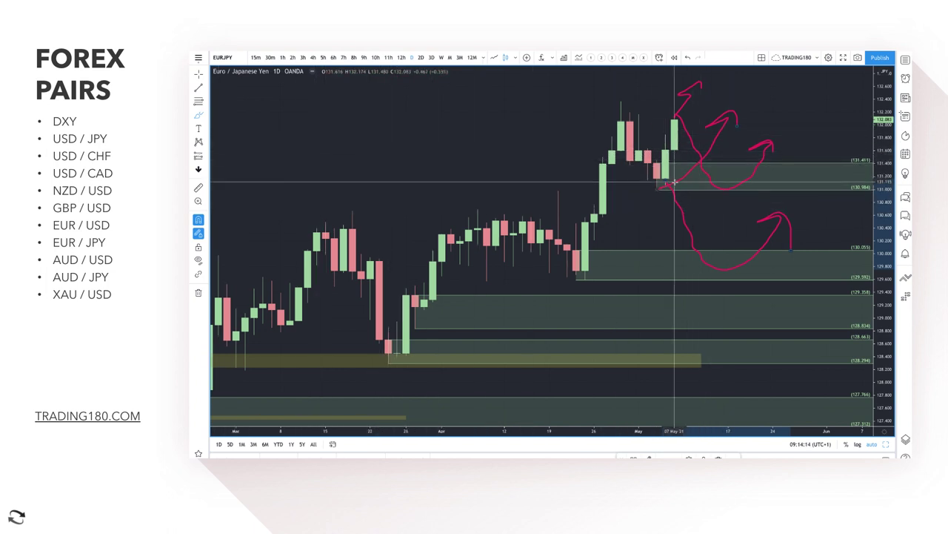
scroll(802, 200, down, 3)
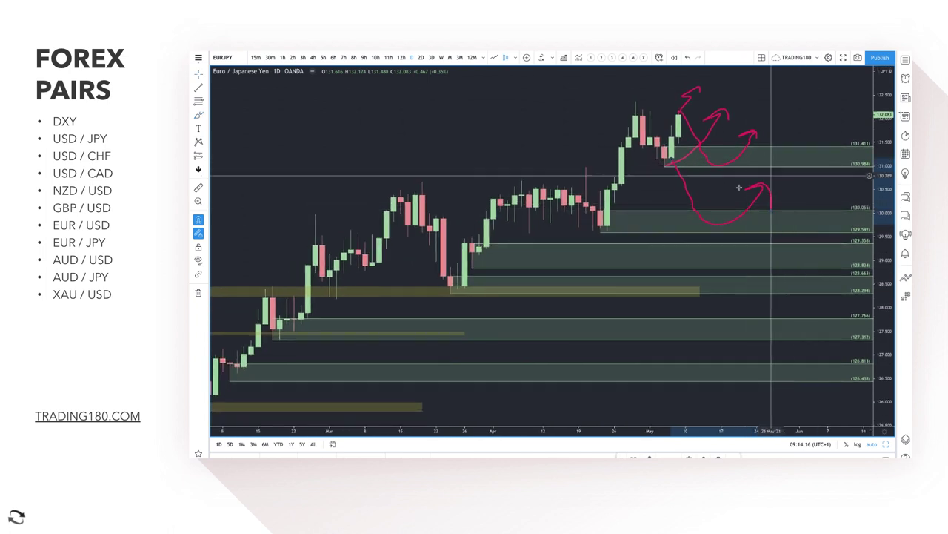
scroll(724, 194, down, 5)
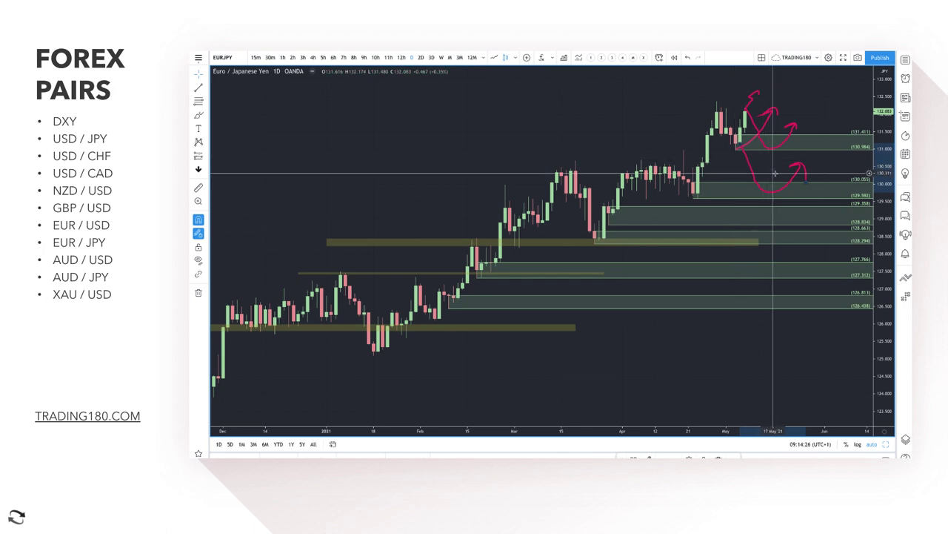
Step: On the AUDUSD daily chart, draw a demand zone at 0.76751–0.77622 starting from the 4 May candle
scroll(711, 135, up, 3)
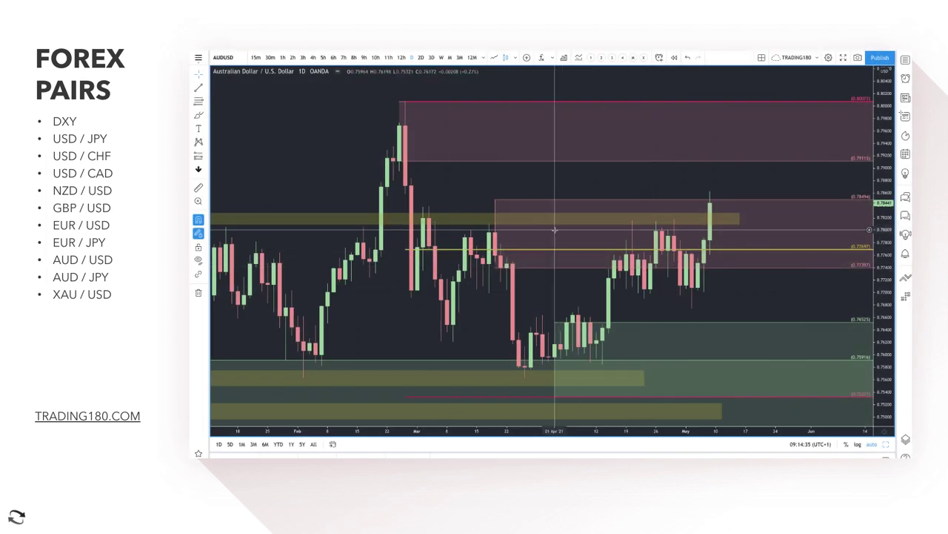
right_click(628, 247)
click(200, 103)
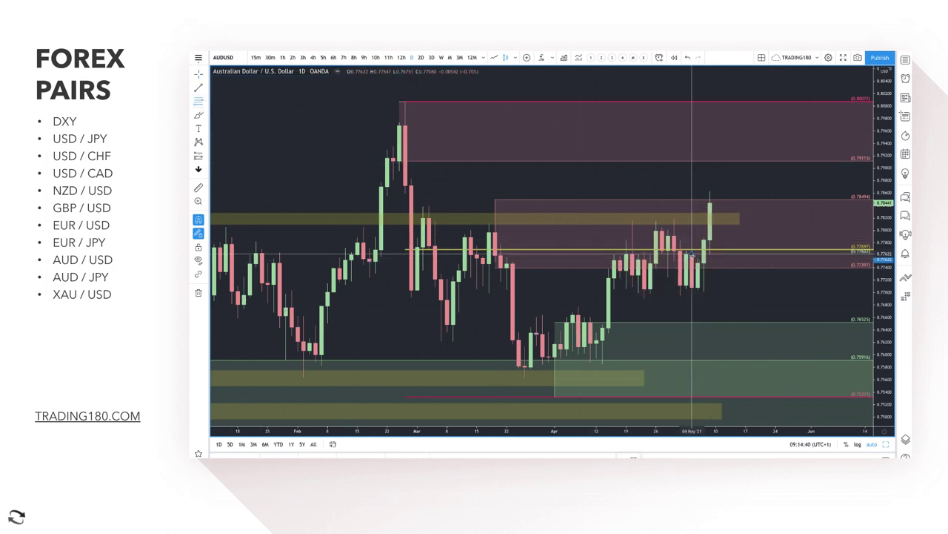
click(692, 307)
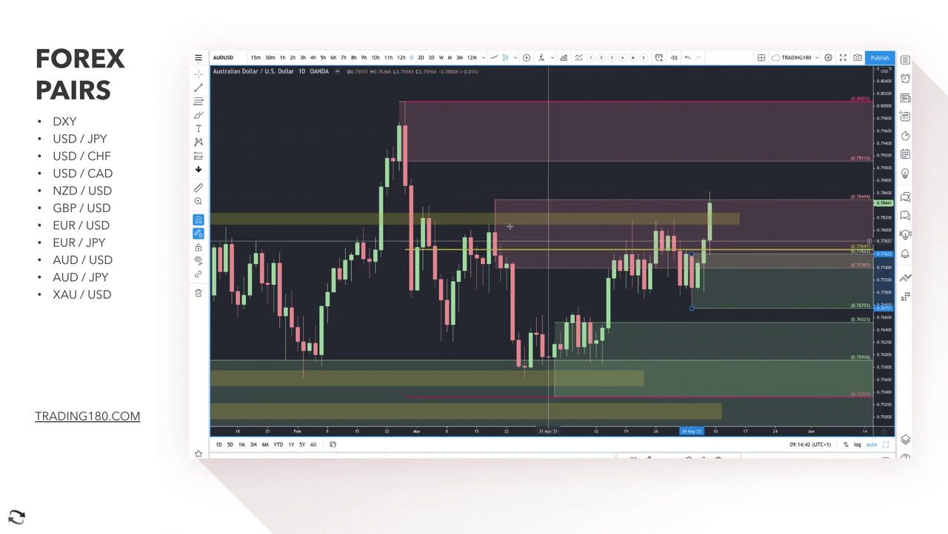
Step: Brush a circle at AUDUSD's 0.80072 supply edge, a path rising into that zone and turning down, and one dipping to the 0.77622 demand zone and rising
click(199, 117)
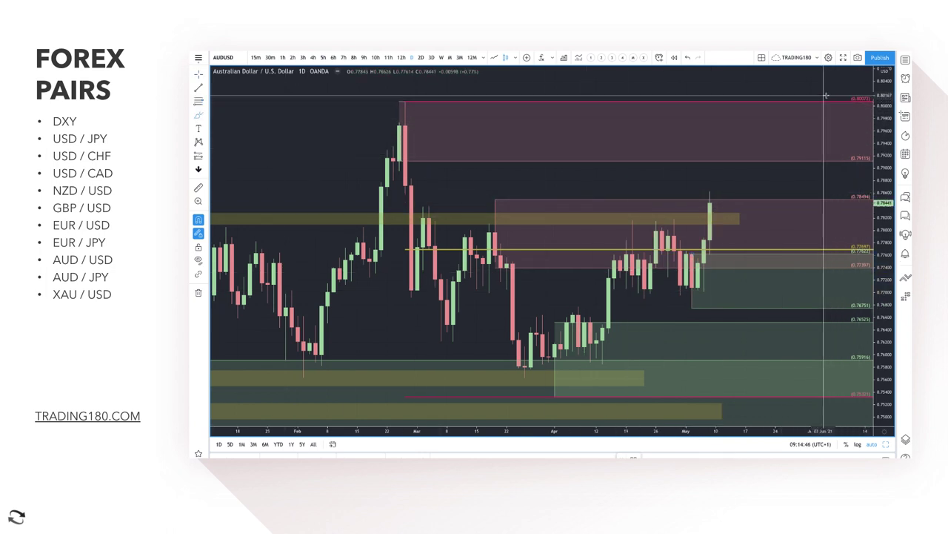
drag(815, 94, 807, 94)
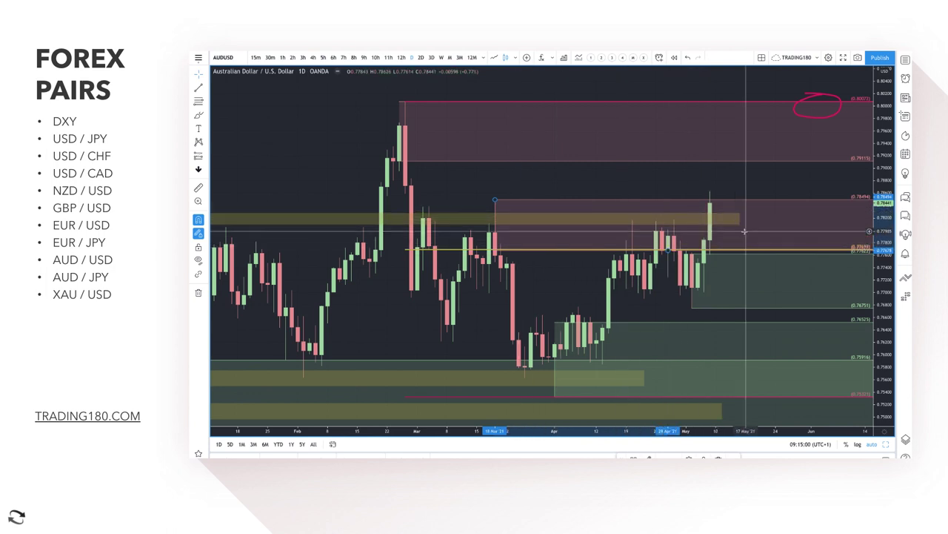
click(198, 115)
mouse_move(710, 201)
mouse_down()
mouse_move(739, 136)
mouse_move(769, 182)
mouse_move(784, 148)
mouse_up()
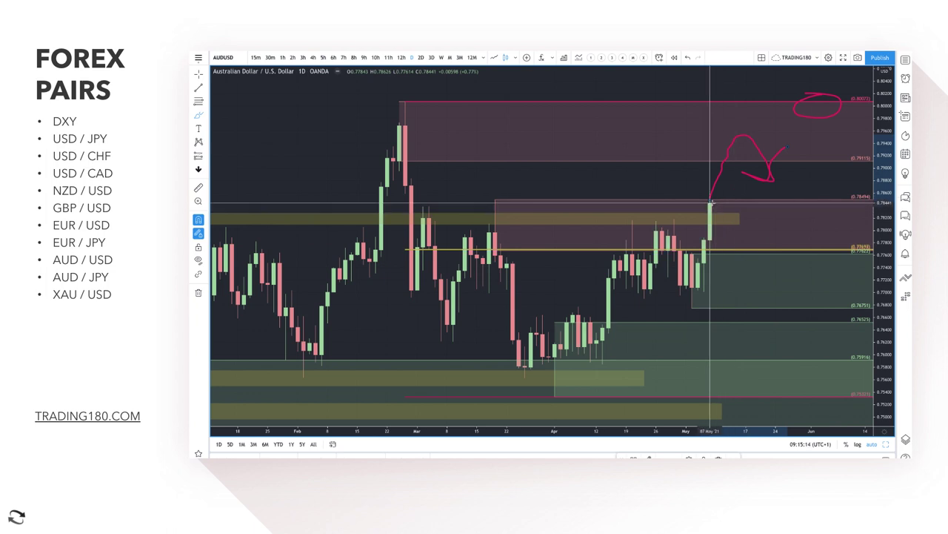
mouse_move(713, 202)
mouse_down()
mouse_move(725, 238)
mouse_move(763, 260)
mouse_move(800, 219)
mouse_move(811, 237)
mouse_up()
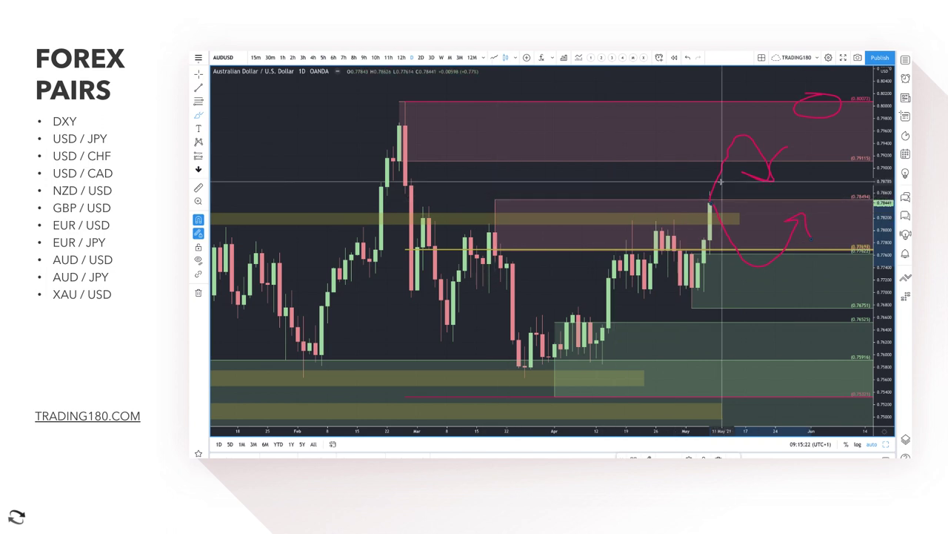
Step: On the AUDJPY daily chart, brush a line beneath the late April to early May lows and a circle around the 4 May low
scroll(615, 180, down, 3)
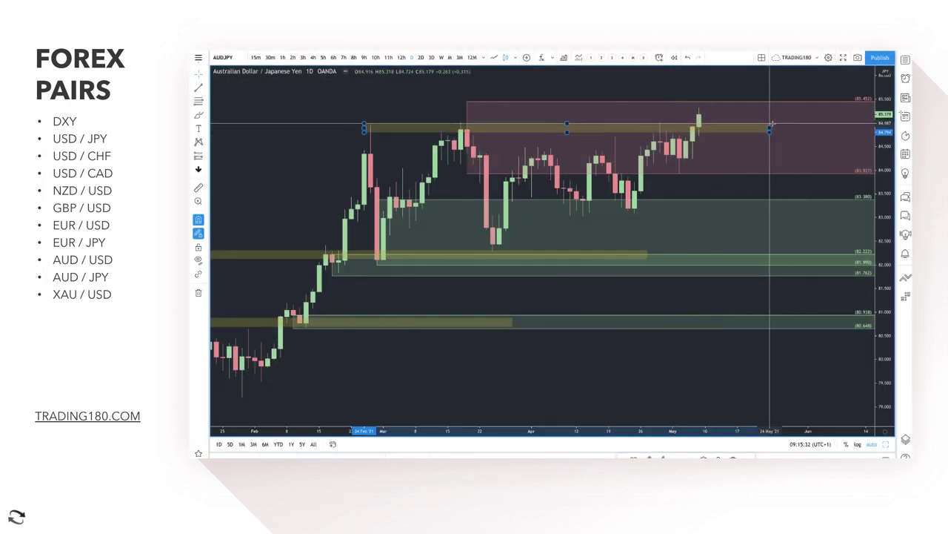
scroll(599, 148, up, 3)
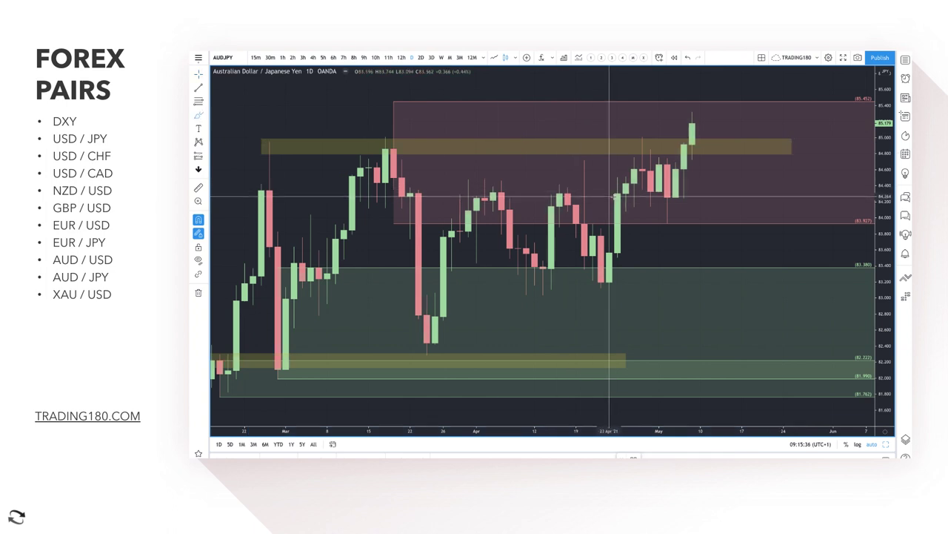
click(637, 202)
mouse_move(678, 205)
mouse_down()
mouse_move(705, 205)
mouse_move(659, 211)
mouse_up()
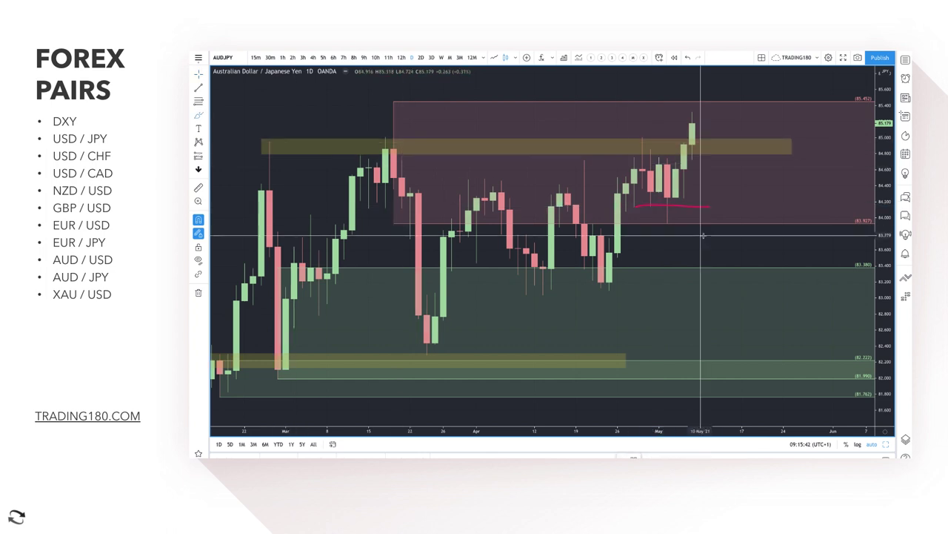
mouse_move(675, 200)
mouse_down()
mouse_move(667, 206)
mouse_move(684, 209)
mouse_up()
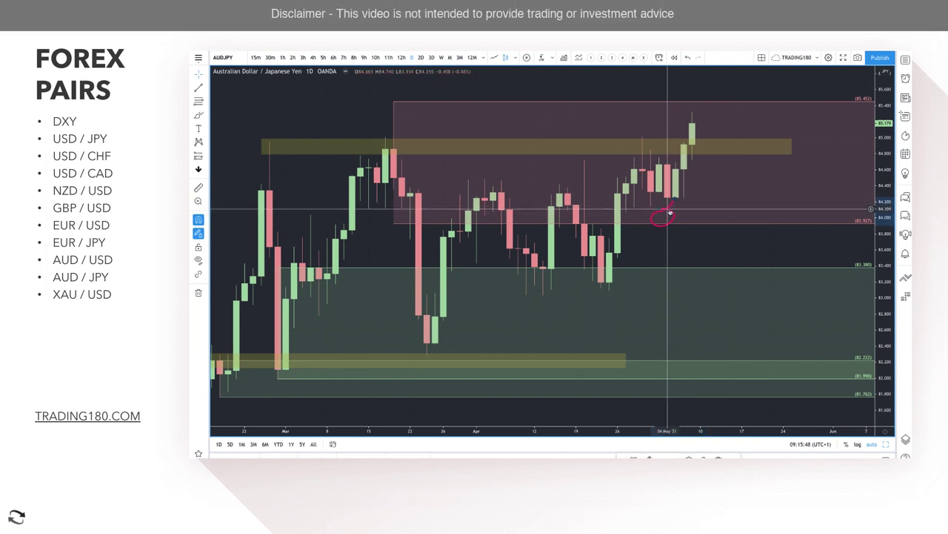
Step: Narrow AUDJPY's upper supply zone to 84.438–85.452 and draw a demand zone at 83.934–84.663 from the 4 May candle
click(408, 140)
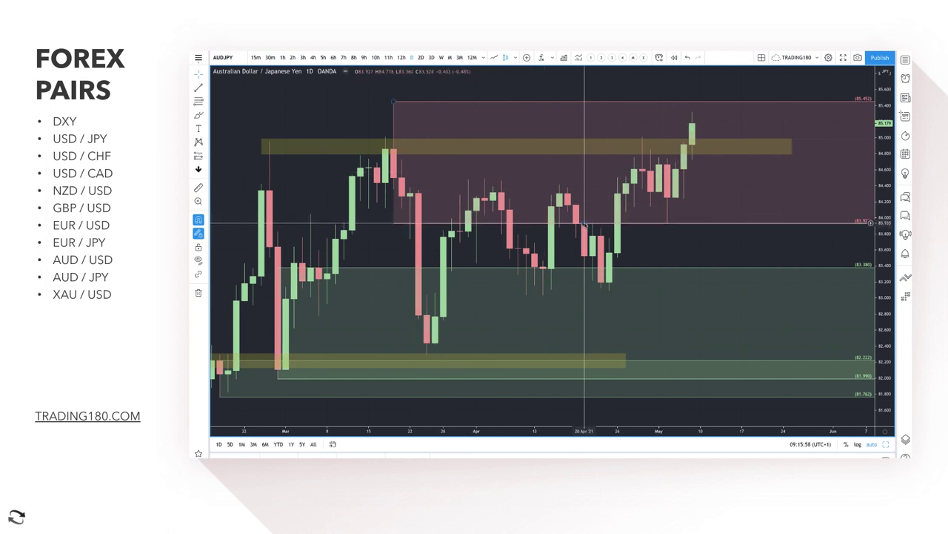
drag(585, 223, 371, 181)
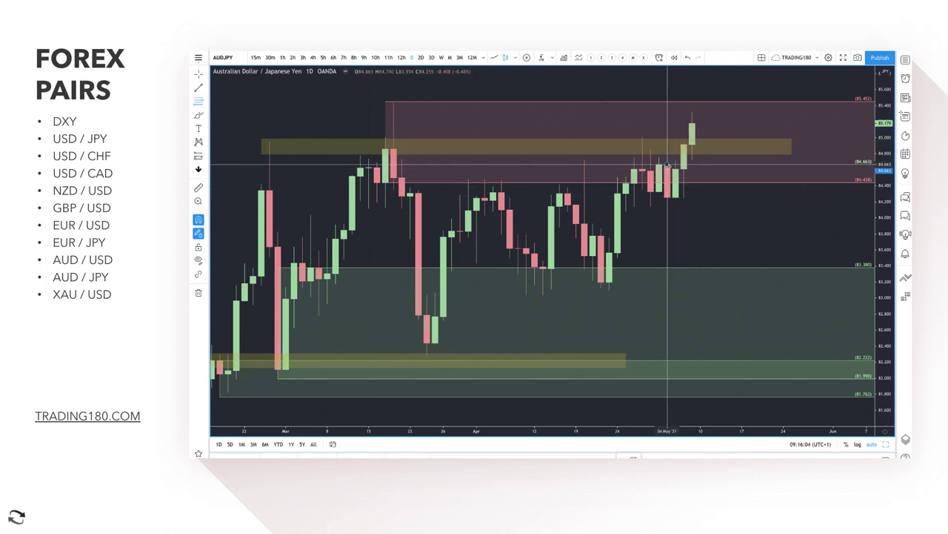
drag(668, 165, 672, 219)
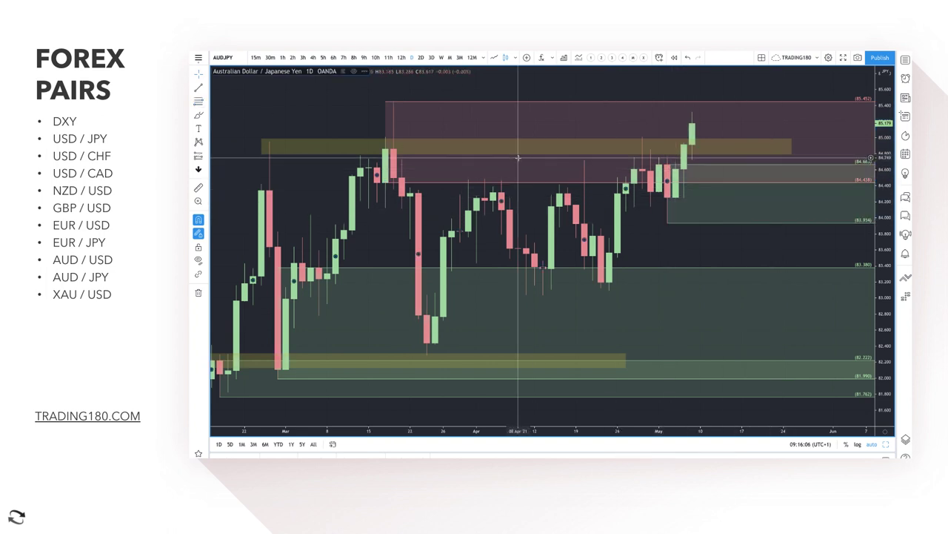
Step: Brush an AUDJPY path from the latest candle dipping into the 83.934–84.663 demand zone and turning upward
click(199, 115)
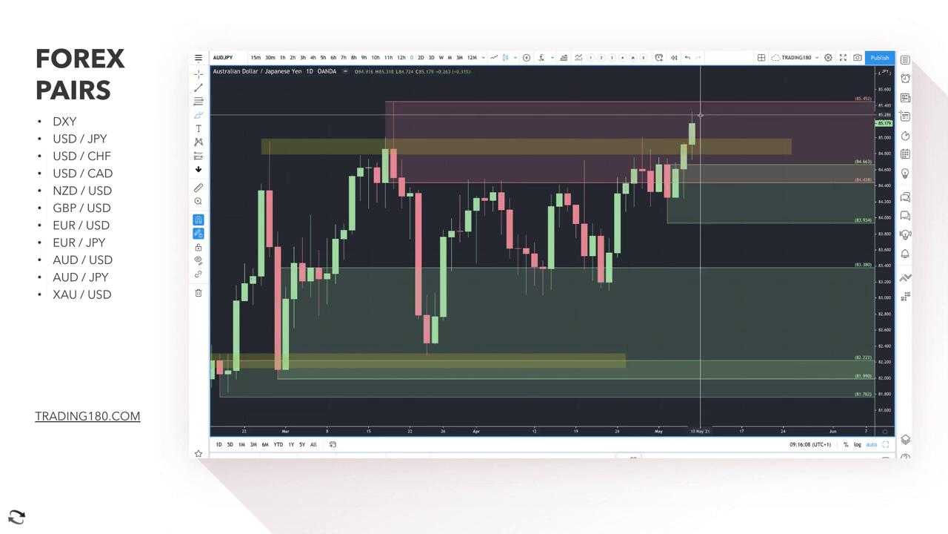
mouse_move(693, 112)
mouse_down()
mouse_move(731, 185)
mouse_move(775, 156)
mouse_move(761, 167)
mouse_up()
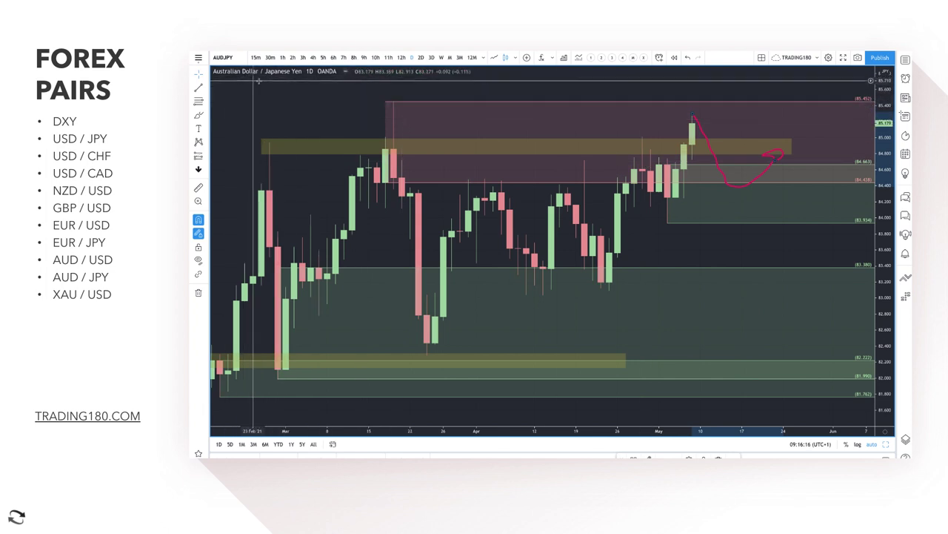
Step: Brush a long rising trend arrow beneath AUDJPY's candles from early February to May, and undo it
scroll(311, 116, down, 3)
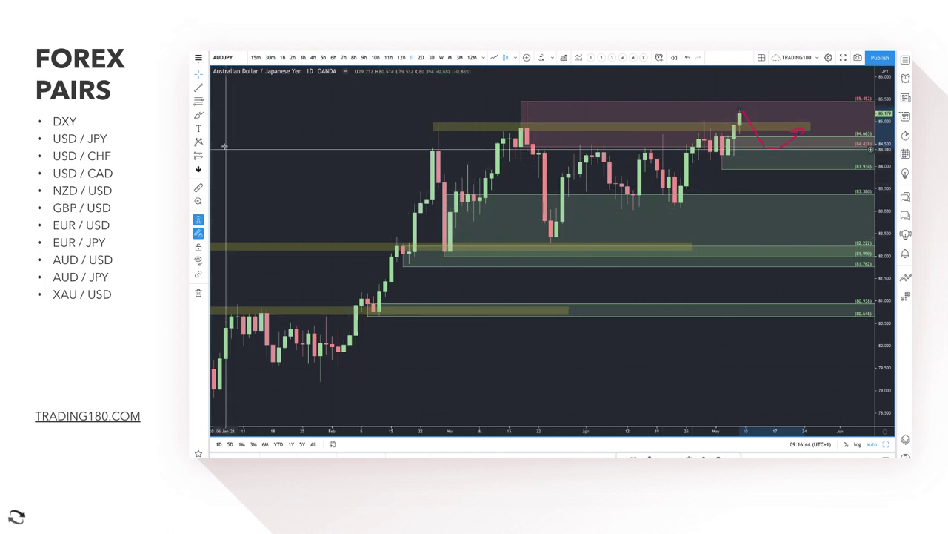
click(198, 117)
mouse_move(362, 352)
mouse_down()
mouse_move(723, 189)
mouse_move(766, 152)
mouse_up()
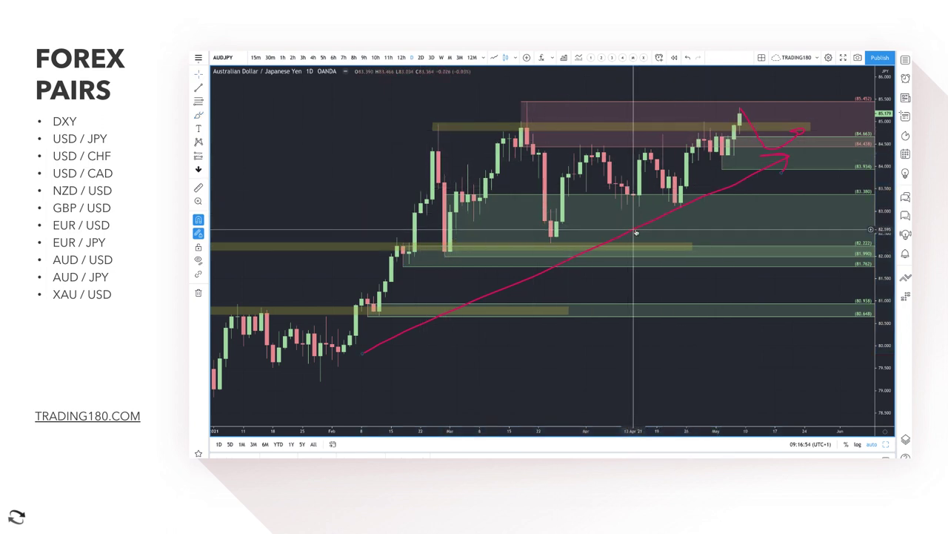
key(ctrl+z)
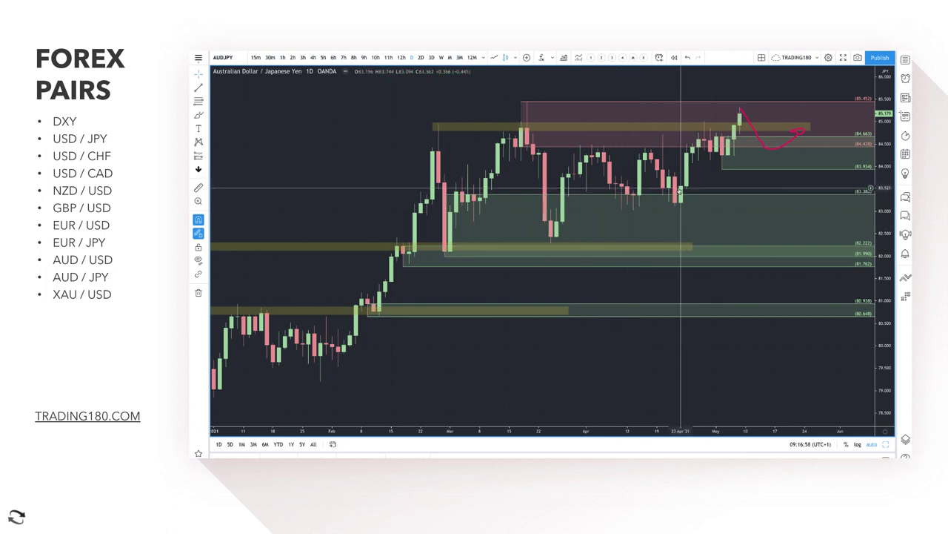
Step: Brush a loop around AUDJPY's decline from early to mid April into the 83.380 demand zone, and delete it
scroll(678, 192, up, 2)
scroll(667, 185, up, 2)
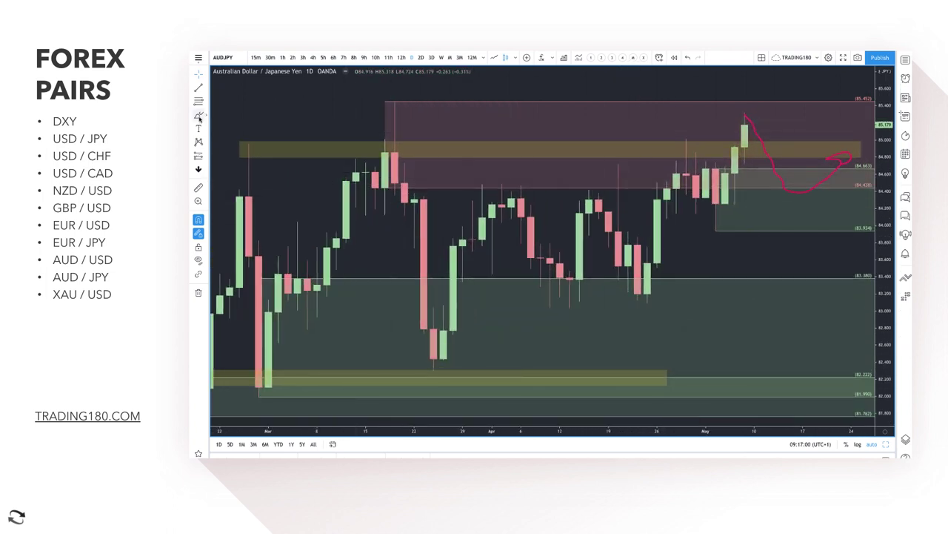
mouse_move(529, 189)
mouse_down()
mouse_move(516, 194)
mouse_move(511, 222)
mouse_move(527, 298)
mouse_move(577, 315)
mouse_up()
mouse_move(580, 277)
mouse_down()
mouse_move(561, 221)
mouse_move(526, 192)
mouse_up()
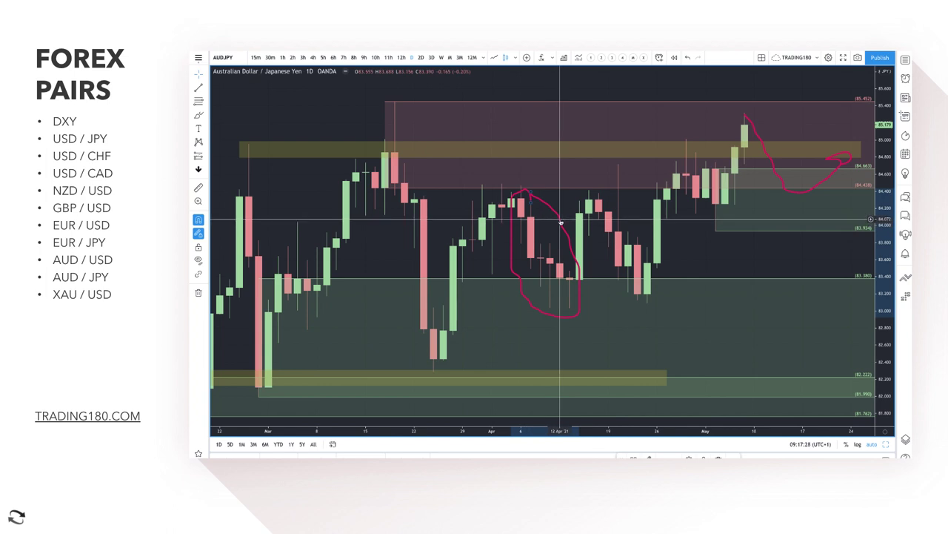
key(Delete)
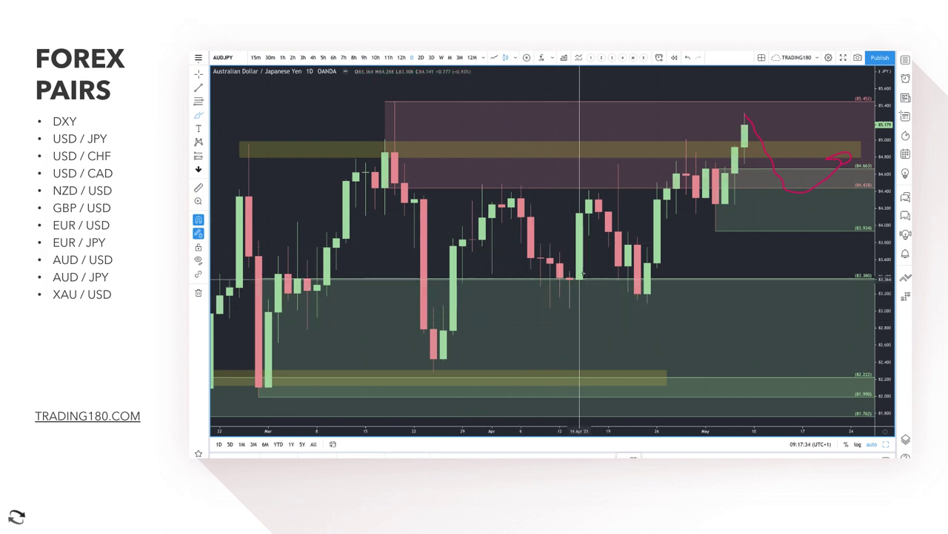
Step: Brush a circle around AUDJPY's mid April lows and a zigzag path up to the late April high, and undo both
mouse_move(571, 273)
mouse_down()
mouse_move(557, 304)
mouse_move(598, 194)
mouse_move(637, 293)
mouse_move(686, 149)
mouse_up()
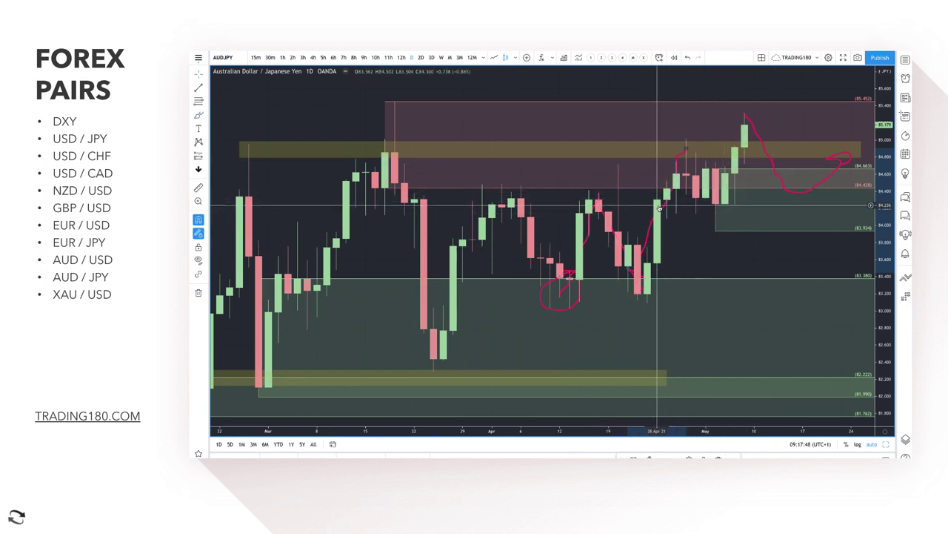
key(ctrl+z)
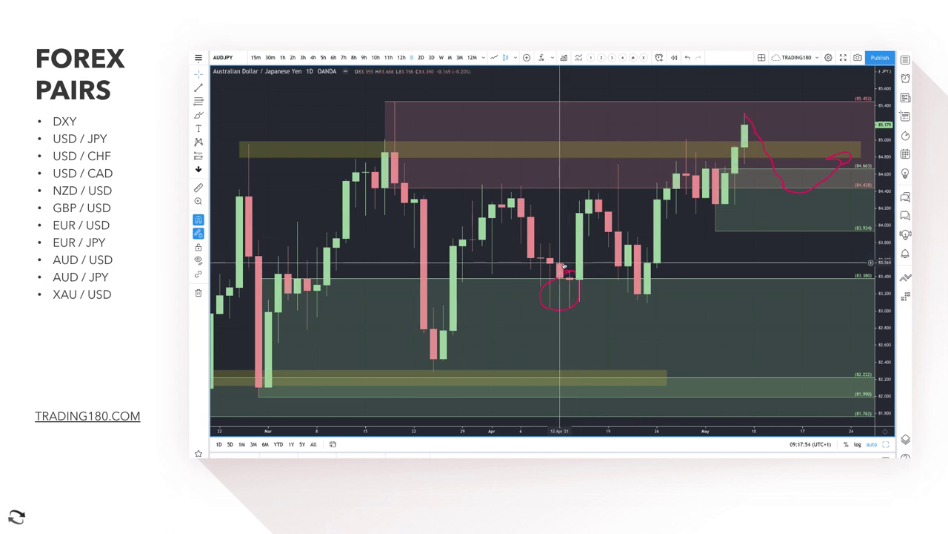
key(ctrl+z)
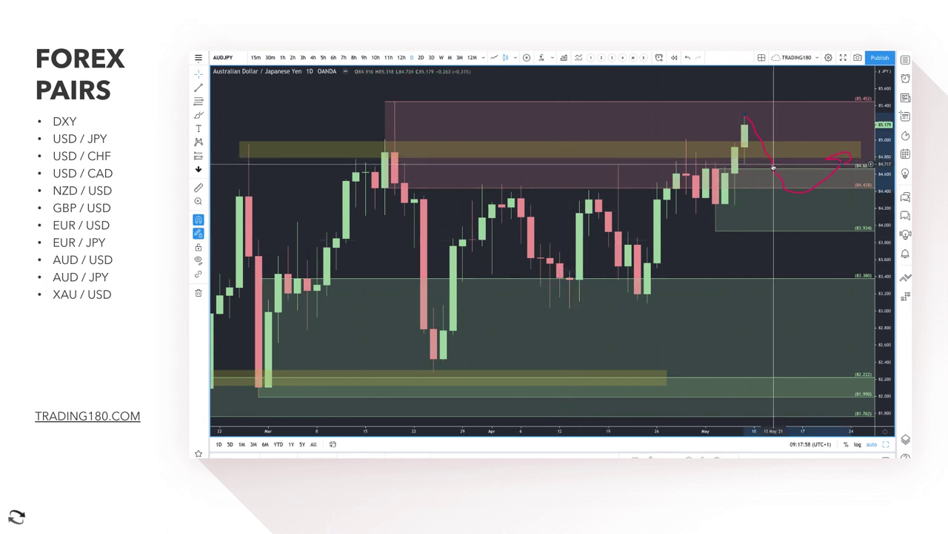
Step: On the XAUUSD daily chart, delete the supply zone just below the yellow 1818.136 line and reshape the uppermost demand zone to 1756.132–1793.725 from 29 April
scroll(773, 167, down, 5)
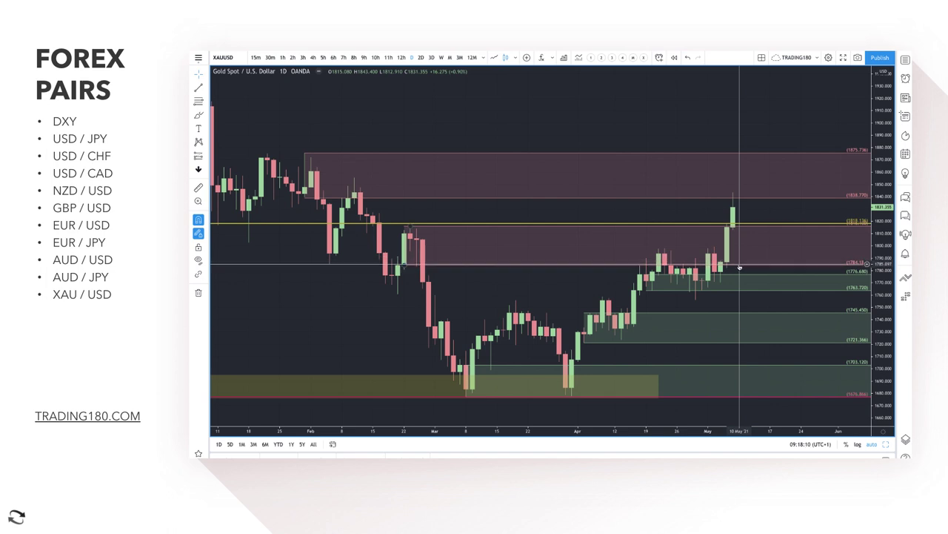
key(Delete)
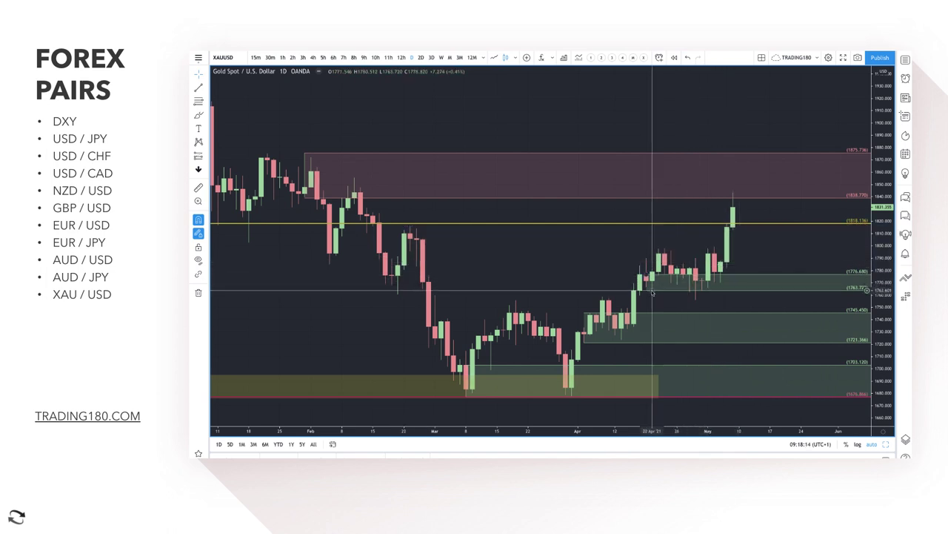
drag(695, 289, 695, 299)
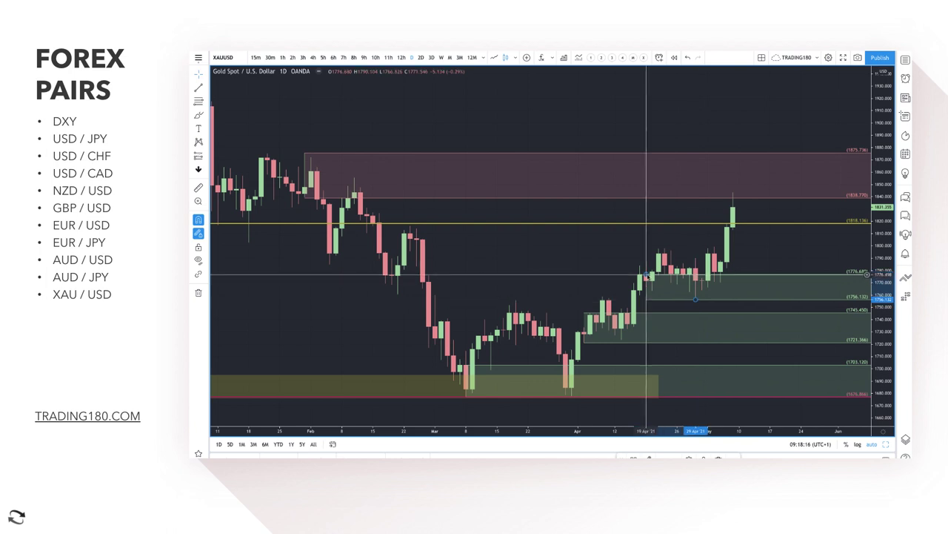
drag(647, 276, 695, 253)
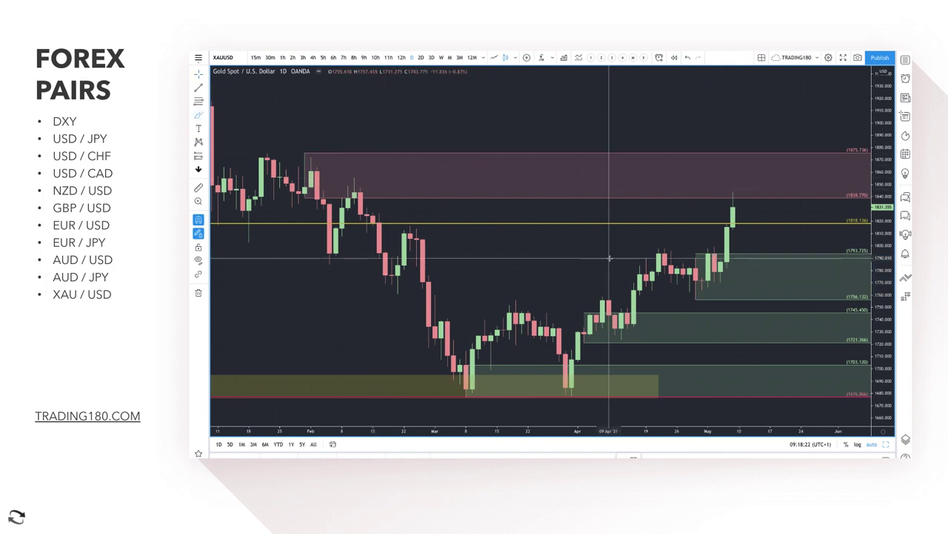
Step: Handwrite "USD" with an upward arrow beneath it and a circled "2%" beside it in the space above gold's recent candles
scroll(692, 260, down, 3)
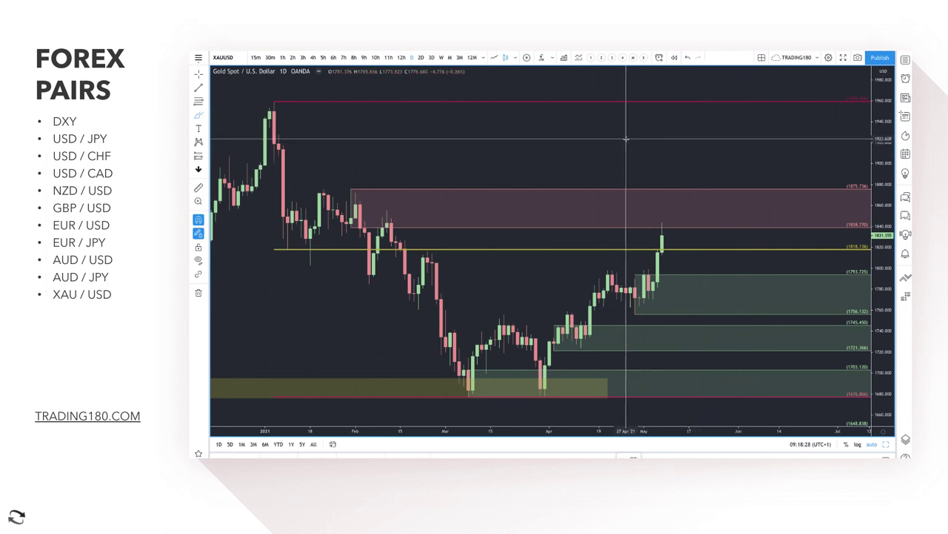
mouse_move(635, 127)
mouse_down()
mouse_move(647, 125)
mouse_move(655, 146)
mouse_move(701, 116)
mouse_move(691, 138)
mouse_up()
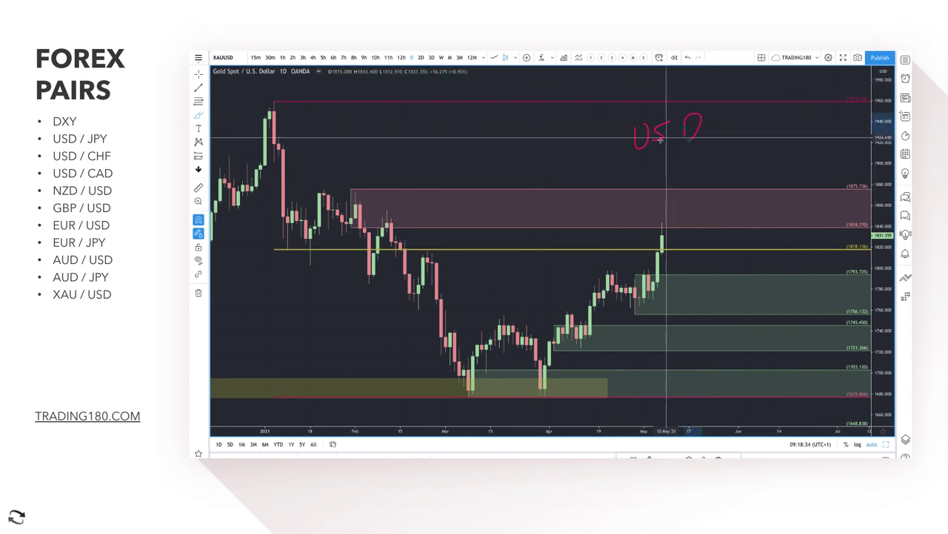
mouse_move(672, 163)
mouse_down()
mouse_move(674, 185)
mouse_move(663, 159)
mouse_move(673, 158)
mouse_up()
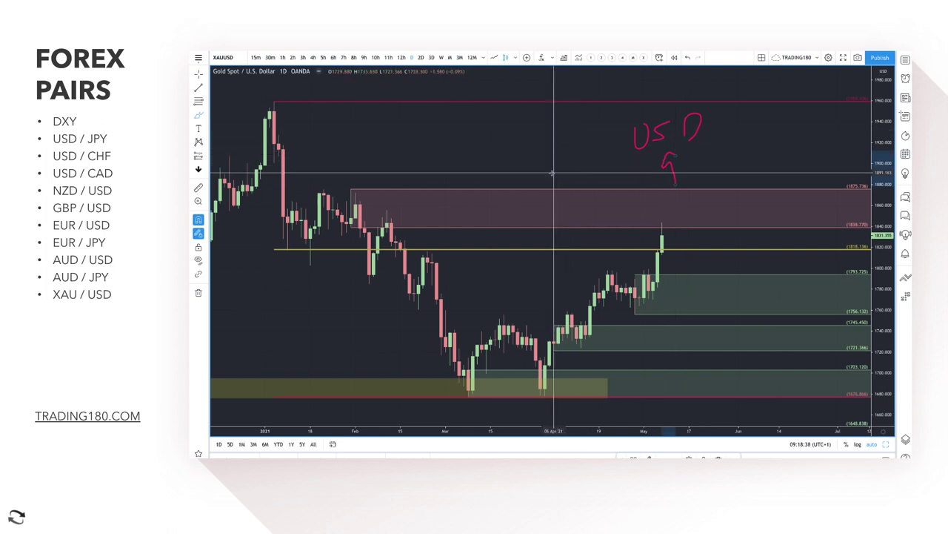
mouse_move(557, 173)
mouse_down()
mouse_move(559, 190)
mouse_move(586, 191)
mouse_up()
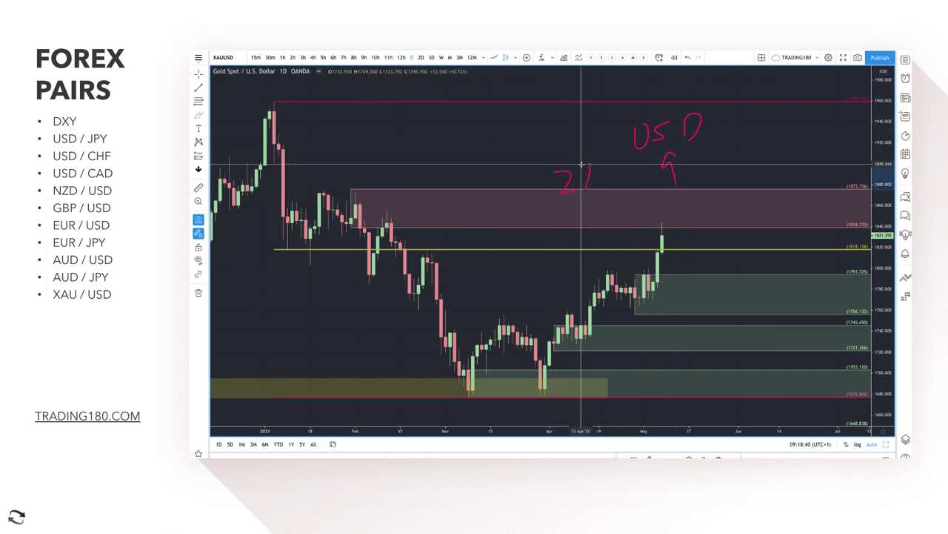
click(603, 181)
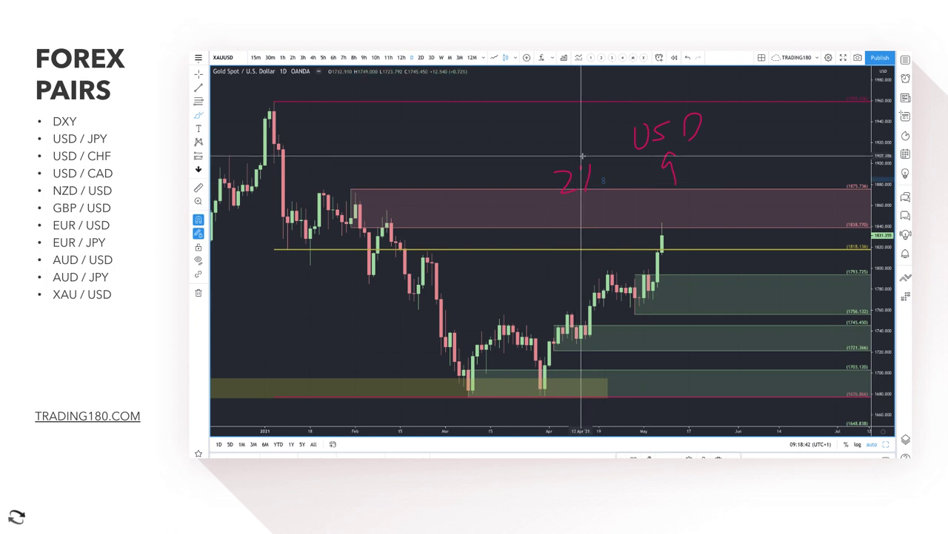
mouse_move(580, 157)
mouse_down()
mouse_move(546, 166)
mouse_move(595, 199)
mouse_move(575, 152)
mouse_up()
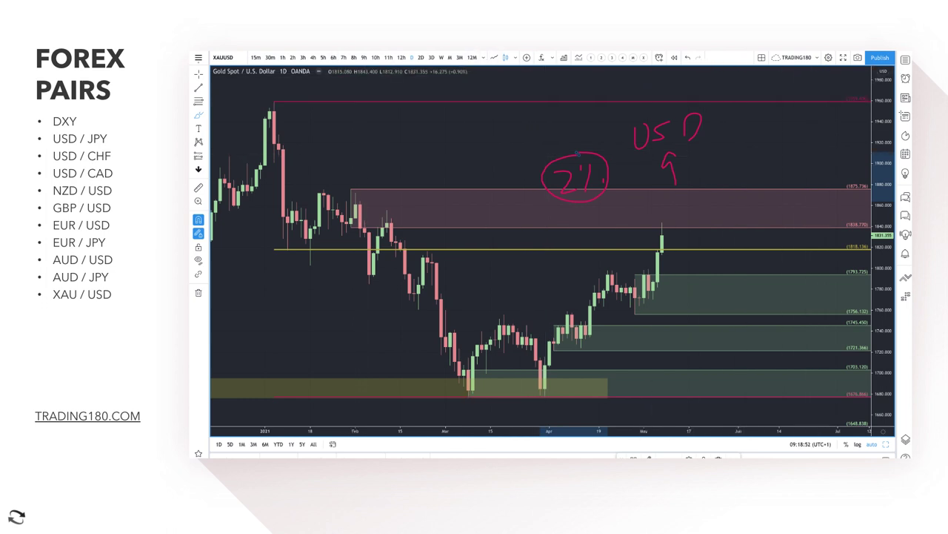
Step: Switch to the Trading Economics United States Inflation Rate page and examine its monthly inflation chart and calendar figures
key(ctrl+Tab)
scroll(579, 217, down, 5)
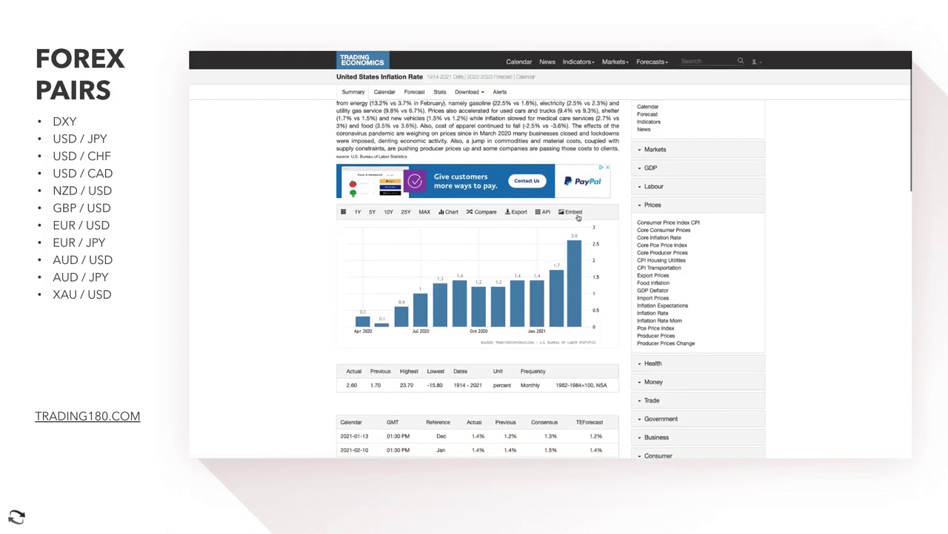
scroll(571, 256, down, 2)
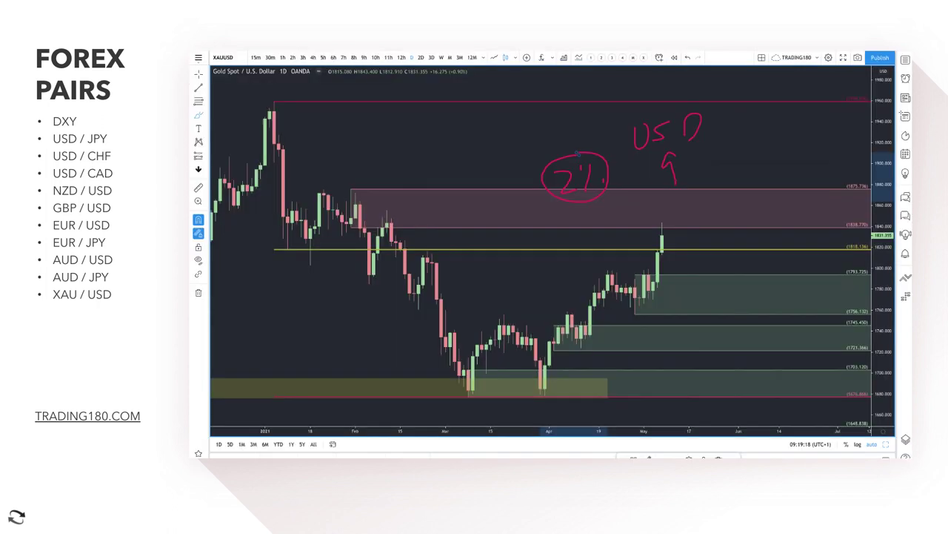
Step: On the XAUUSD daily chart, brush "3%" above the circled "2%", a rising stroke beside them, and a loop around gold's early May rally
click(198, 115)
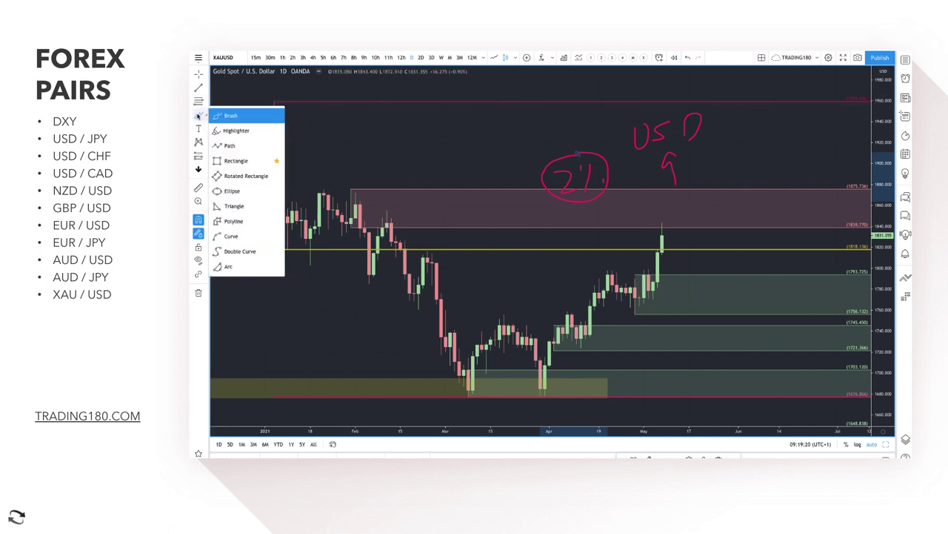
click(216, 115)
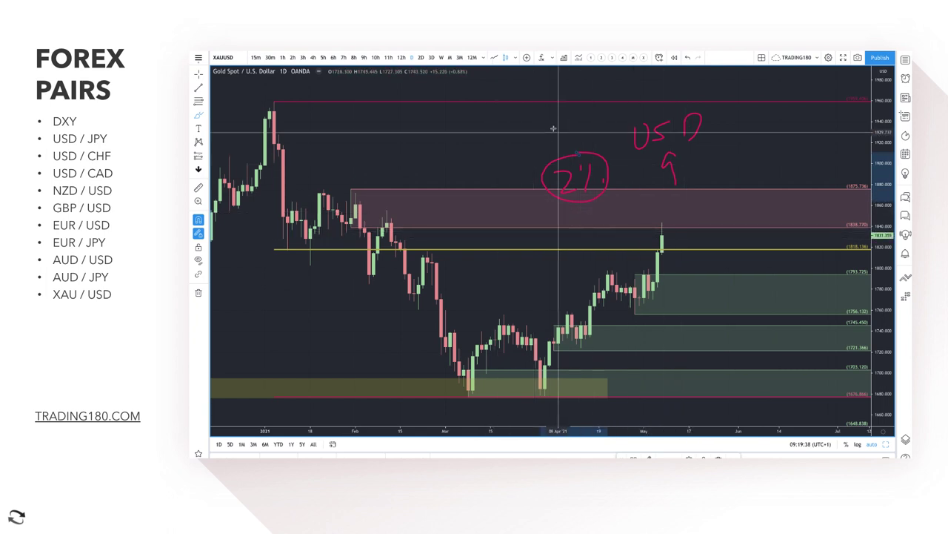
mouse_move(534, 104)
mouse_down()
mouse_move(552, 102)
mouse_move(546, 126)
mouse_move(580, 93)
mouse_up()
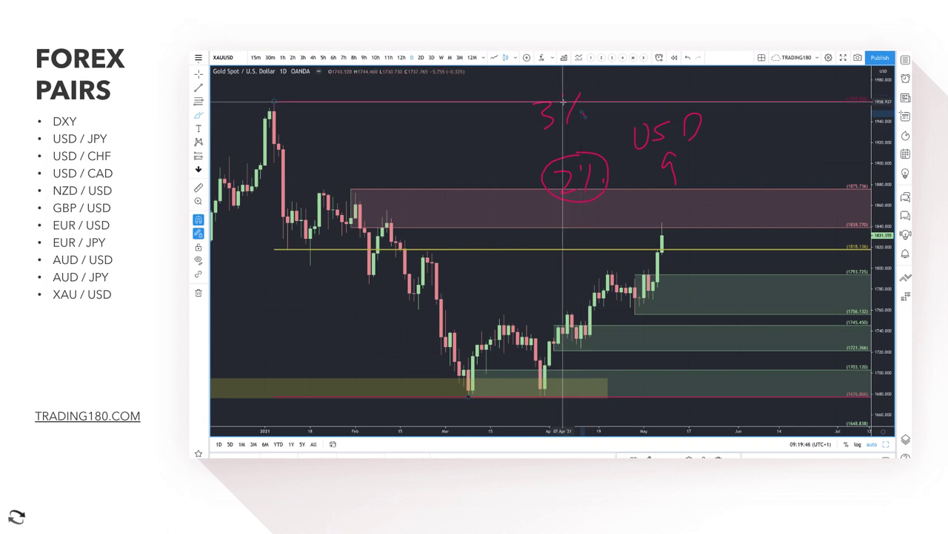
drag(428, 175, 478, 138)
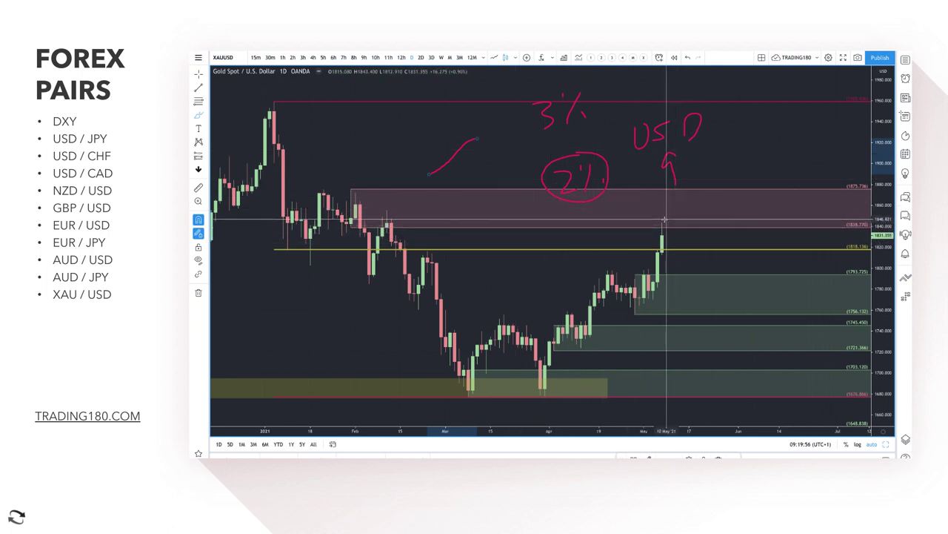
mouse_move(664, 220)
mouse_down()
mouse_move(643, 248)
mouse_move(646, 285)
mouse_move(668, 274)
mouse_move(678, 235)
mouse_move(667, 219)
mouse_up()
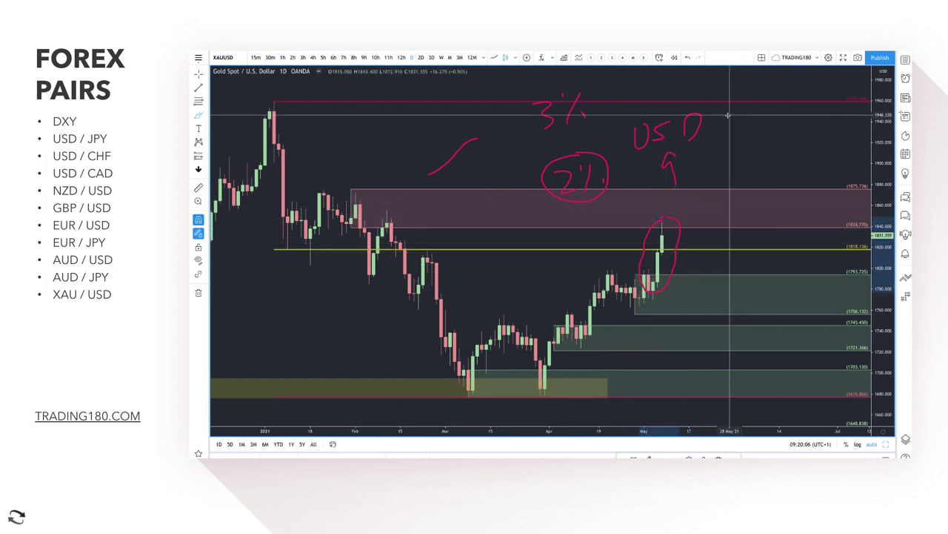
Step: Brush a vertical divider beside "USD" and handwrite an underlined "on" and an "off" separated by a short vertical line
drag(720, 86, 721, 226)
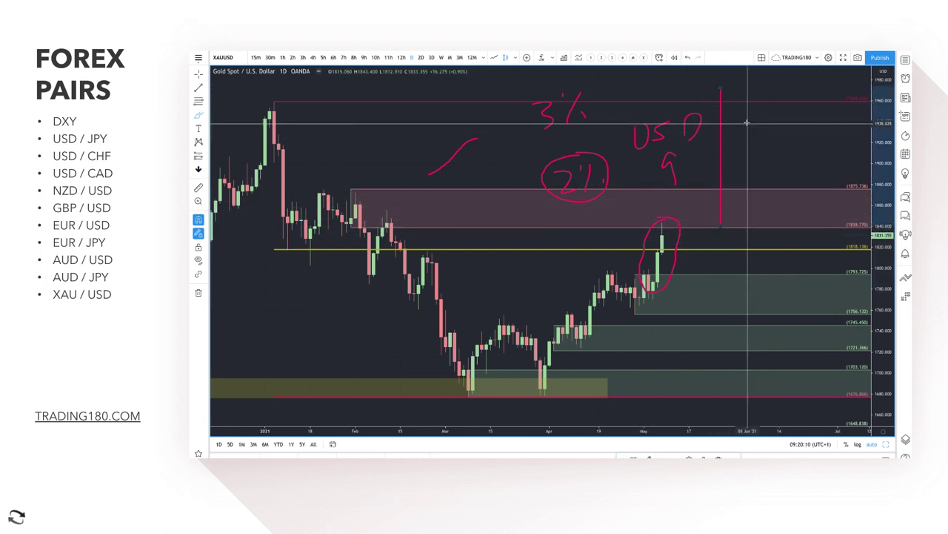
mouse_move(750, 125)
mouse_down()
mouse_move(740, 143)
mouse_move(750, 126)
mouse_move(779, 138)
mouse_up()
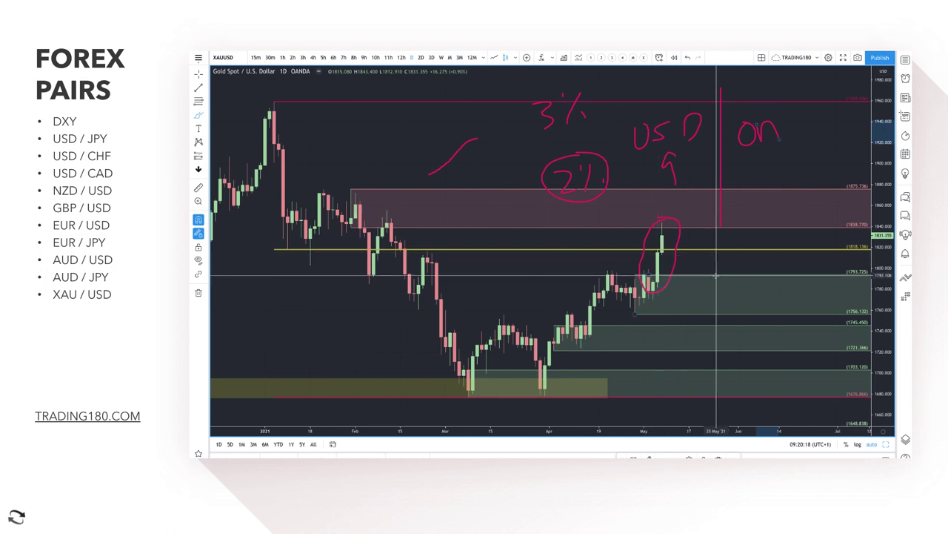
scroll(716, 276, down, 3)
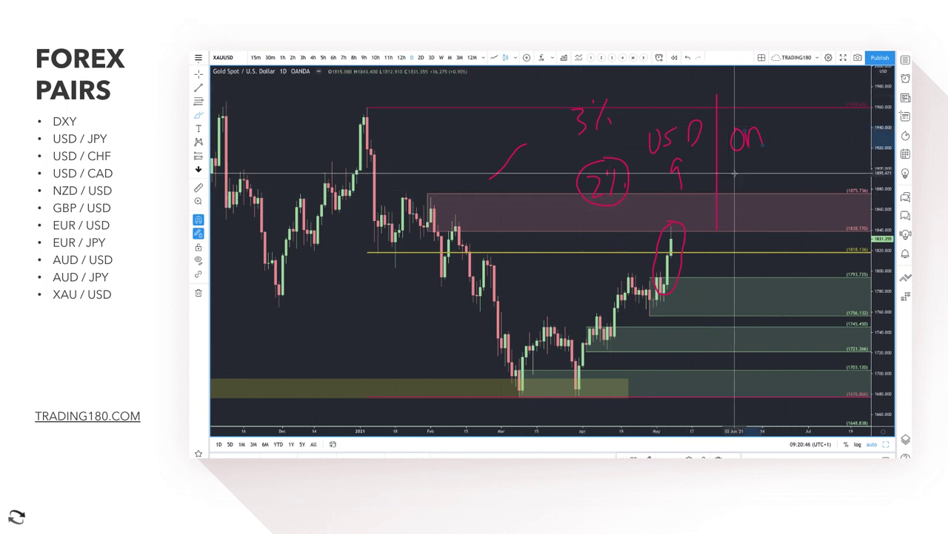
drag(740, 162, 784, 151)
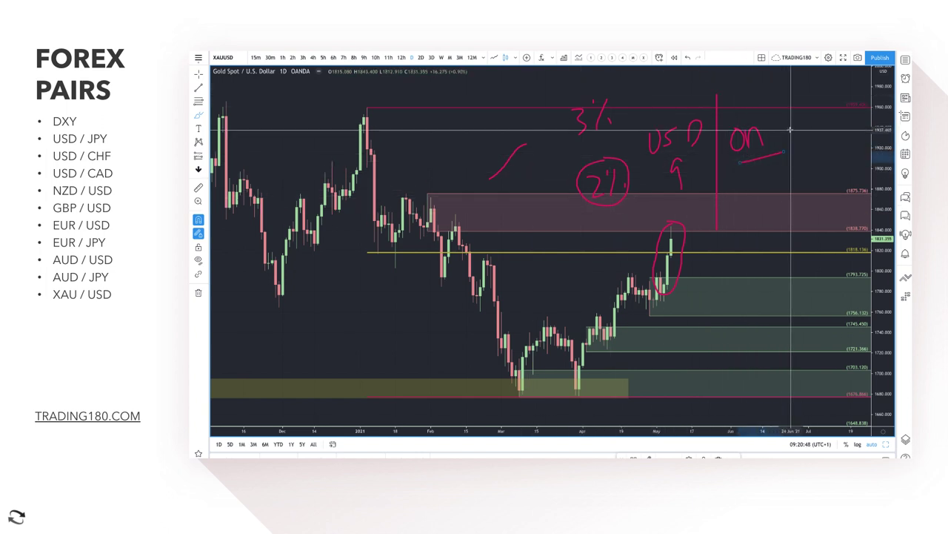
drag(780, 112, 780, 159)
mouse_move(792, 126)
mouse_down()
mouse_move(801, 123)
mouse_move(808, 139)
mouse_move(822, 123)
mouse_up()
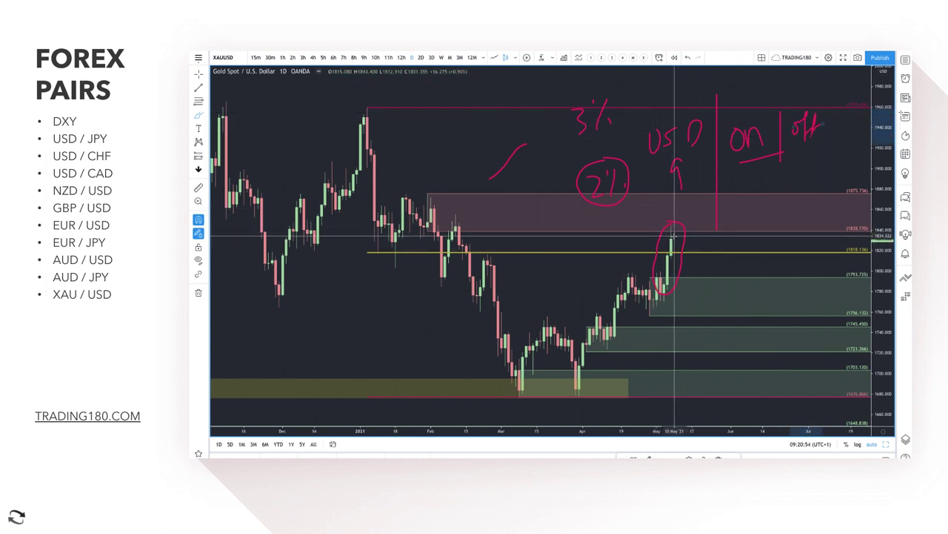
Step: Brush two projected gold paths from the latest candle: a dip towards the uppermost demand zone turning up, and an arrow rising through the supply zone
mouse_move(672, 238)
mouse_down()
mouse_move(689, 283)
mouse_move(738, 237)
mouse_up()
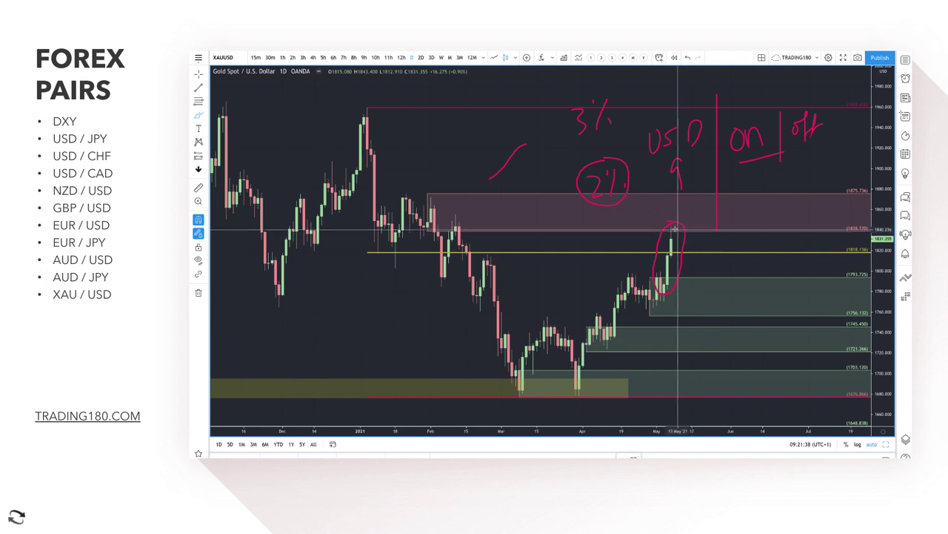
mouse_move(671, 231)
mouse_down()
mouse_move(690, 274)
mouse_move(716, 246)
mouse_up()
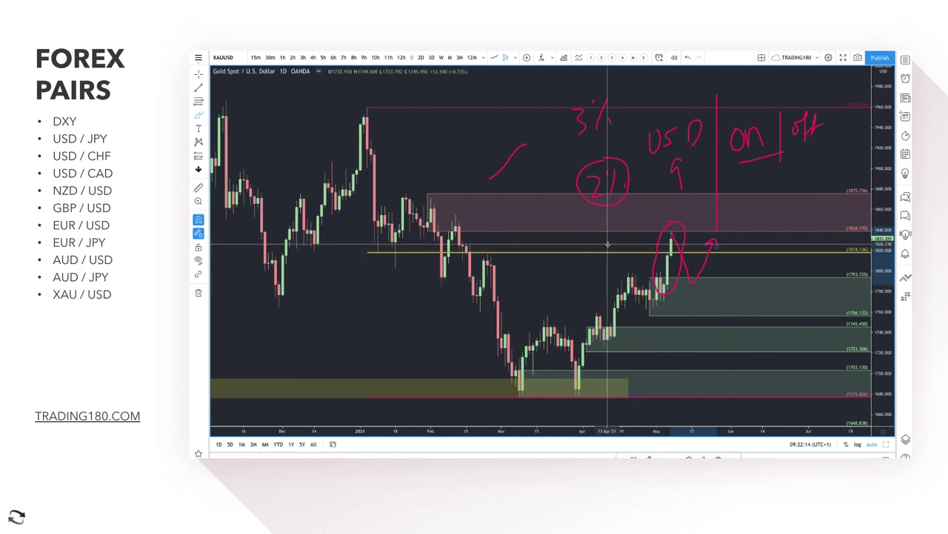
mouse_move(680, 220)
mouse_down()
mouse_move(701, 191)
mouse_move(713, 194)
mouse_up()
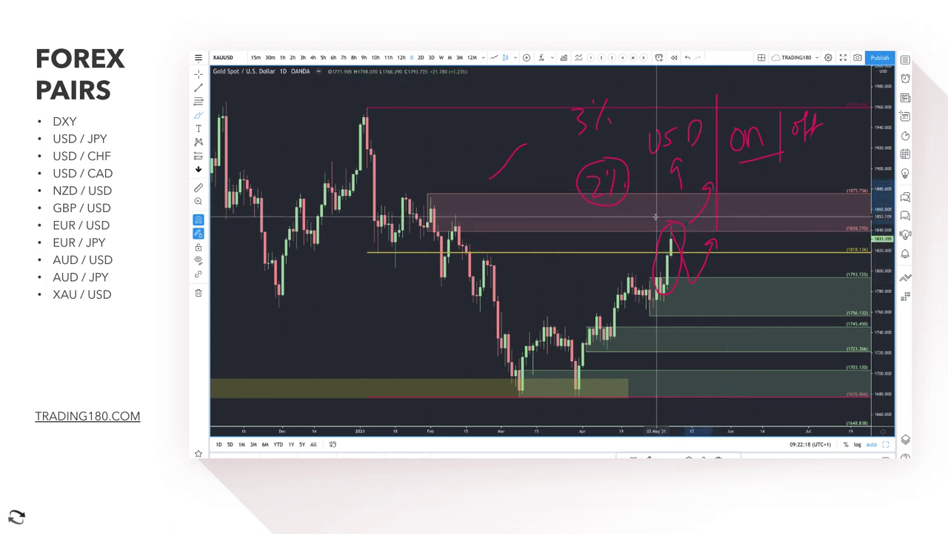
Step: Draw a zone at gold's early January 2021 high spanning 1942.887–1959.406 and apply the "1. SUPPLY" template
click(198, 102)
click(368, 123)
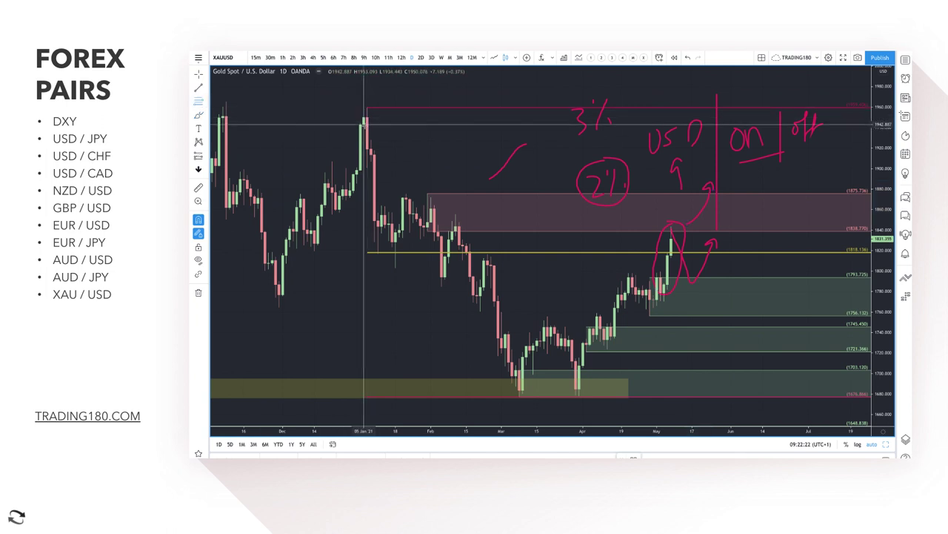
click(366, 108)
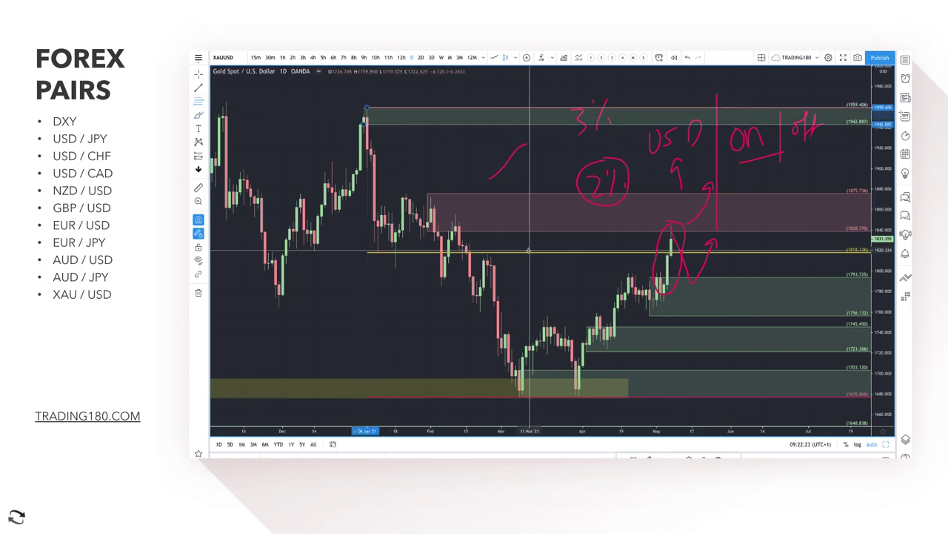
click(633, 457)
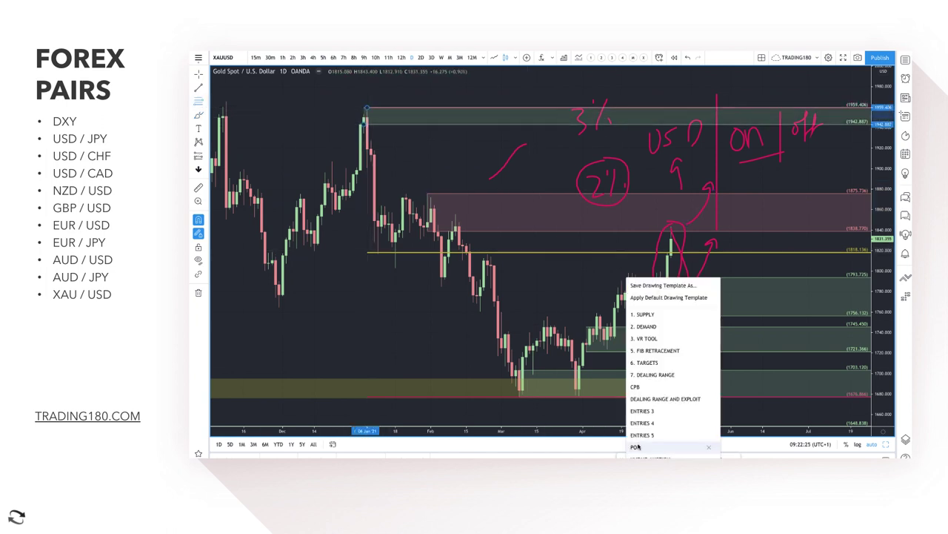
click(644, 314)
Step: Draw a range from gold's 7 August 2020 high at 2075.282 to its 30 March 2021 low and apply the "3. VR TOOL" template
scroll(667, 159, down, 3)
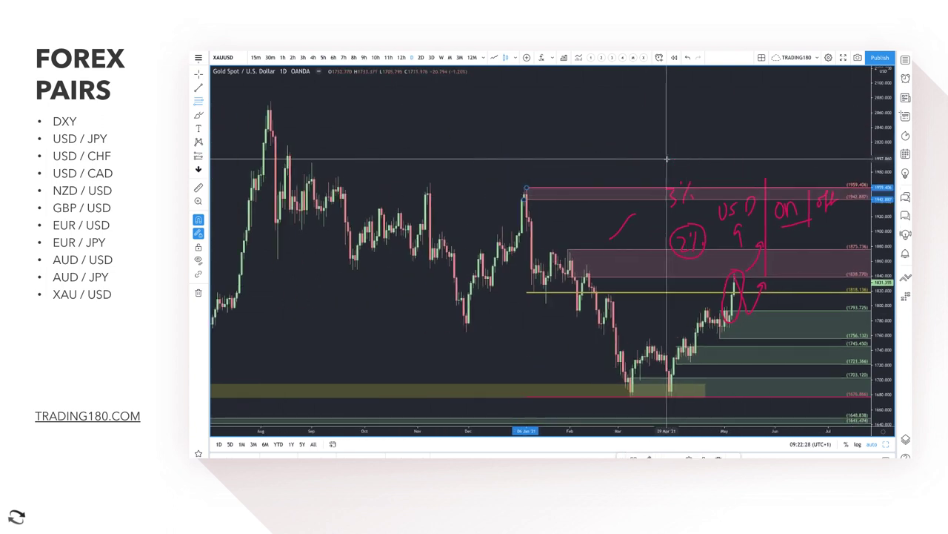
scroll(667, 158, up, 2)
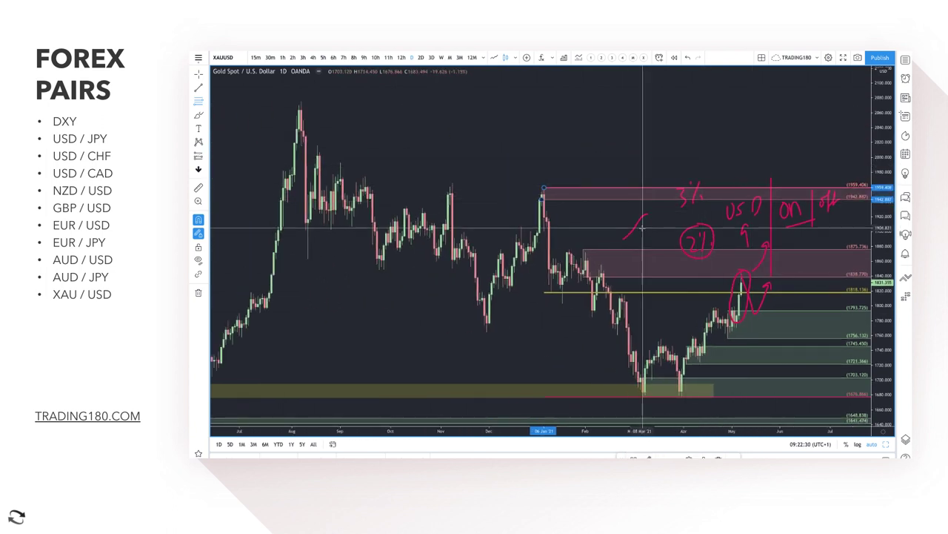
scroll(727, 261, up, 2)
scroll(726, 261, down, 2)
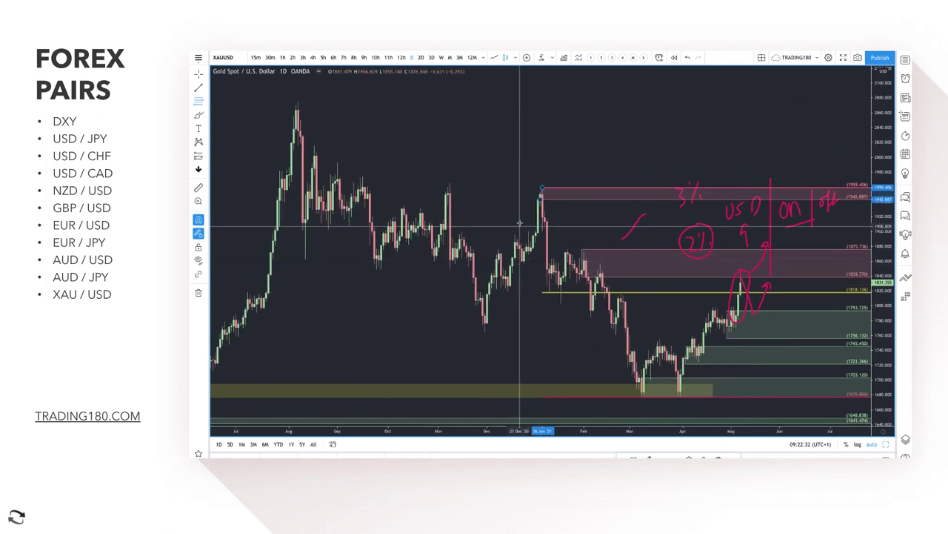
click(297, 102)
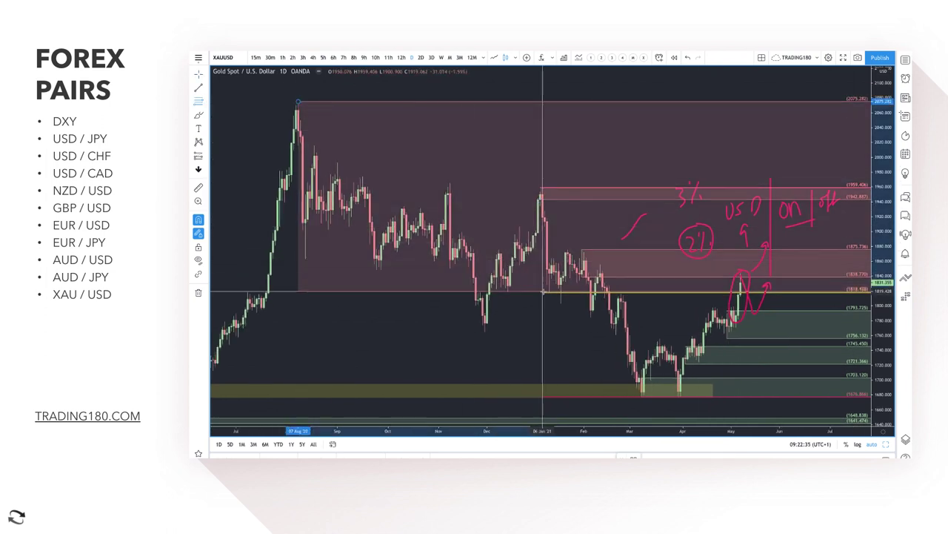
click(679, 397)
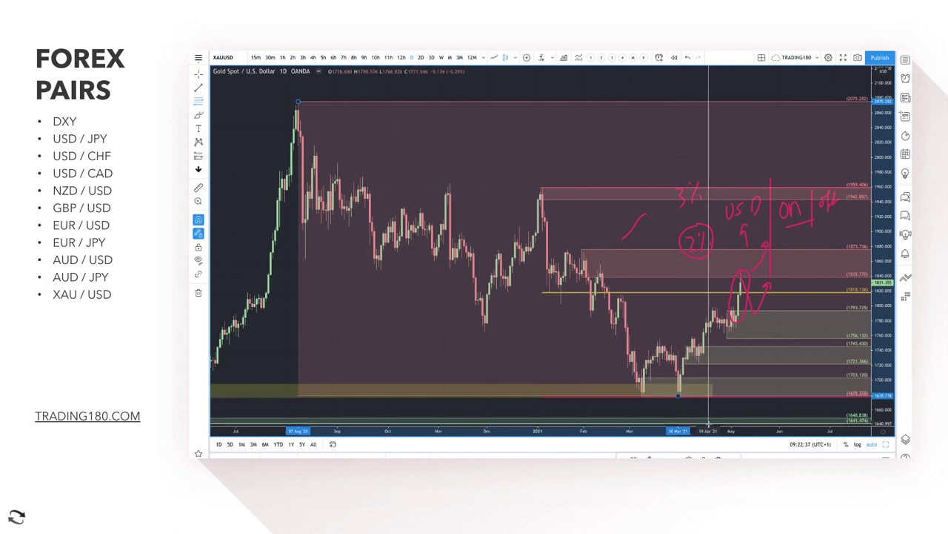
click(634, 457)
click(655, 338)
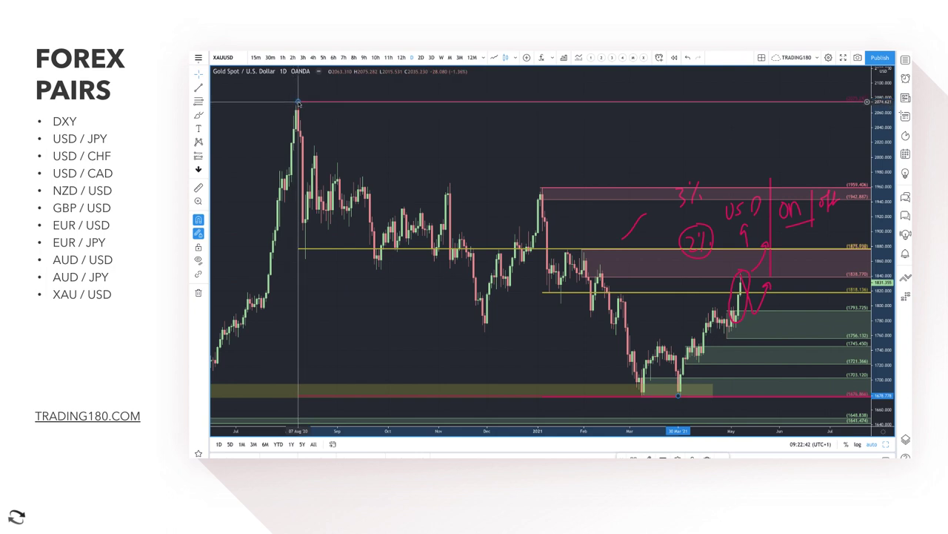
drag(298, 102, 298, 98)
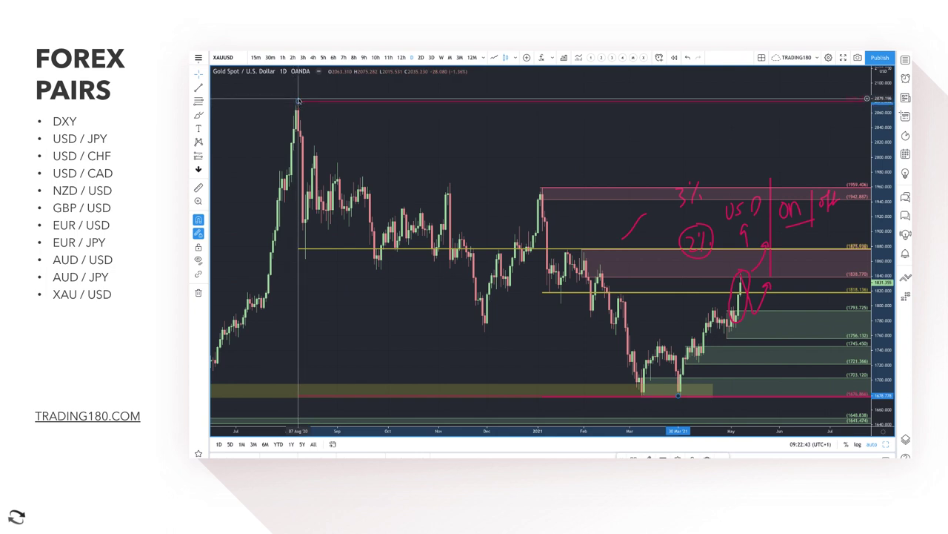
Step: Brush an ellipse around gold's twin March 2021 lows and a short stroke inside the supply zone, past the latest candles
click(198, 115)
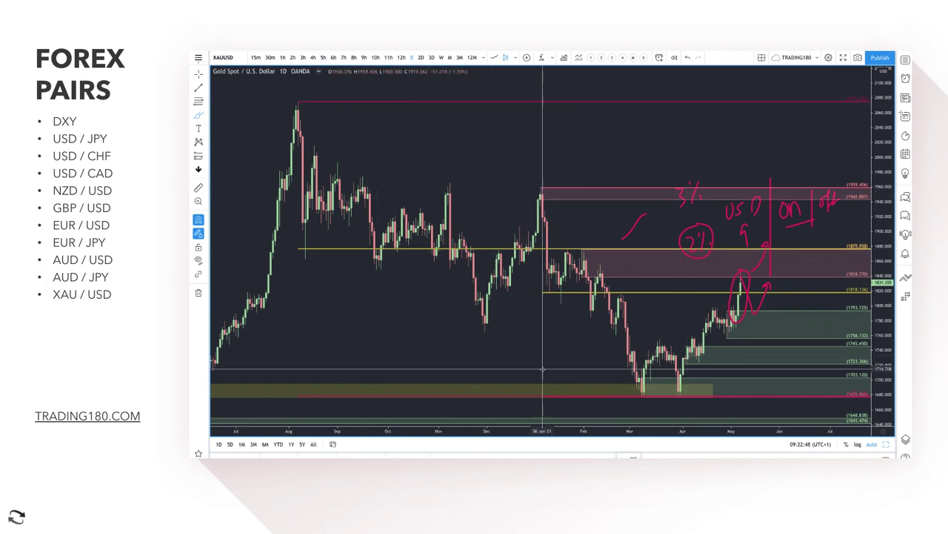
mouse_move(691, 393)
mouse_down()
mouse_move(692, 404)
mouse_move(627, 393)
mouse_move(697, 384)
mouse_up()
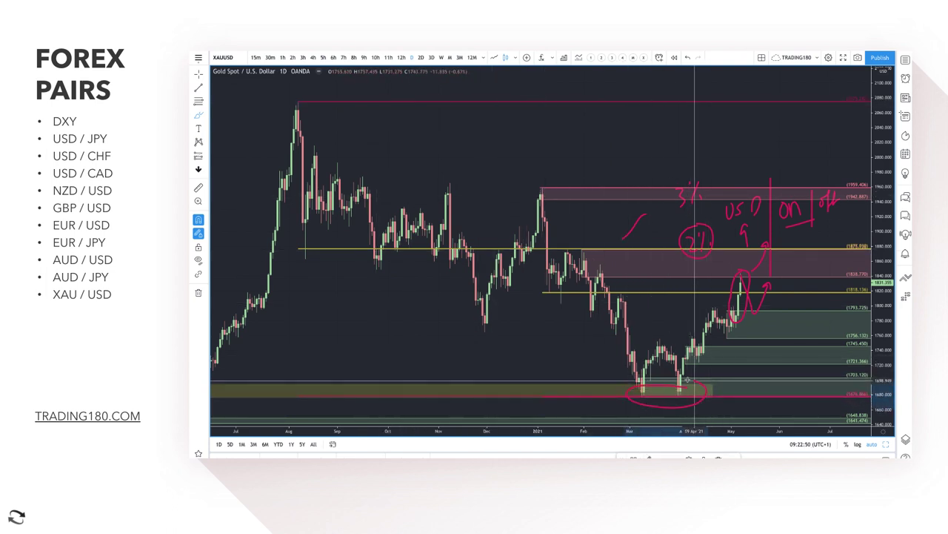
drag(797, 241, 783, 258)
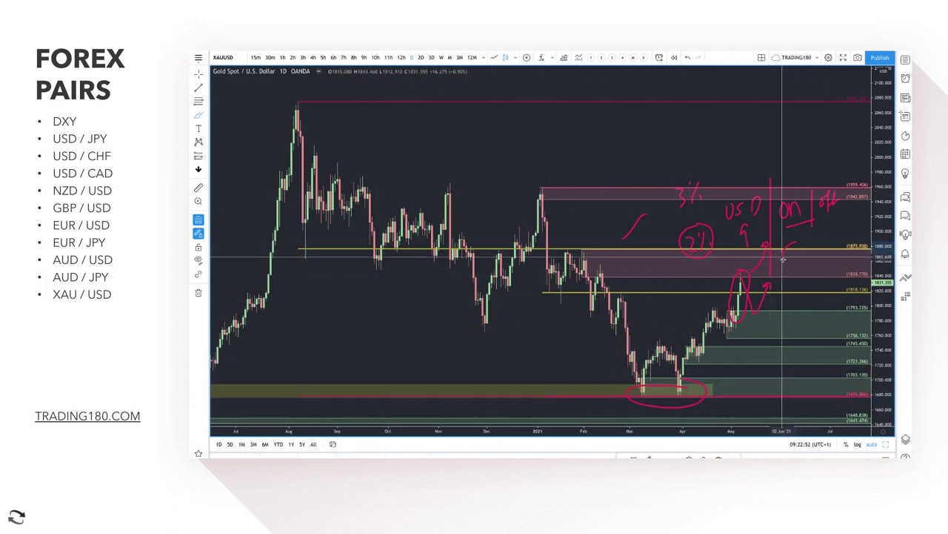